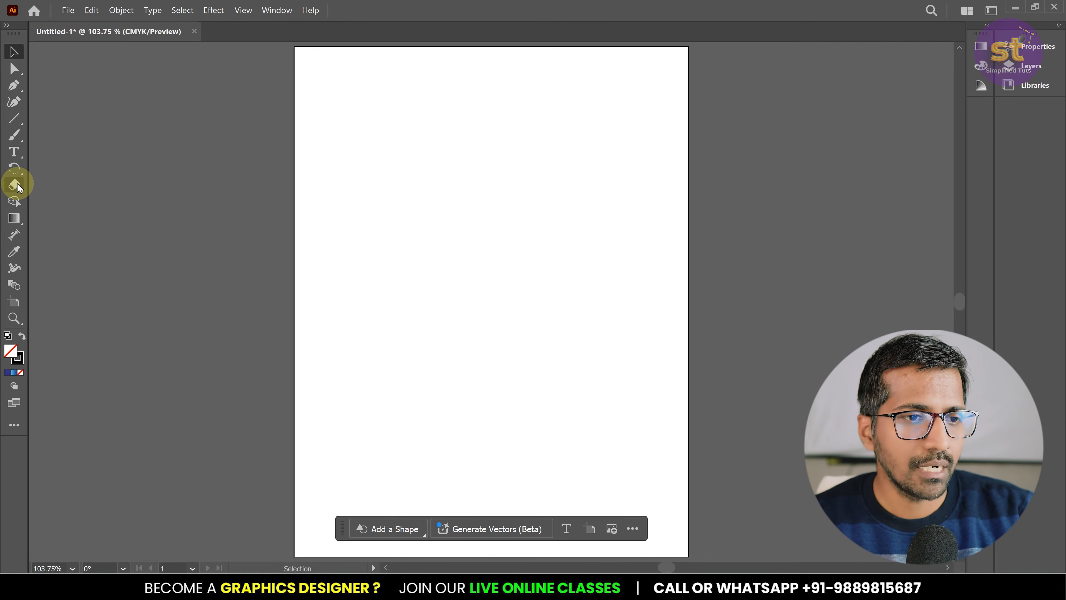
Step: Draw a landscape rectangle on the upper half of the artboard with the Rectangle tool
right_click(19, 123)
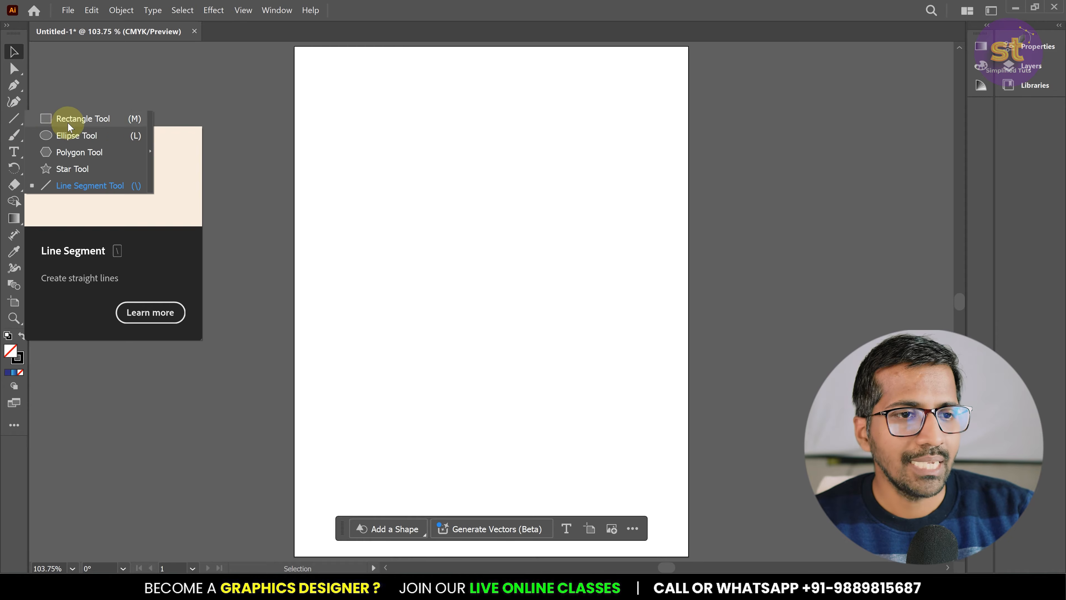
left_click(66, 120)
left_click_drag(393, 159, 620, 333)
left_click(14, 52)
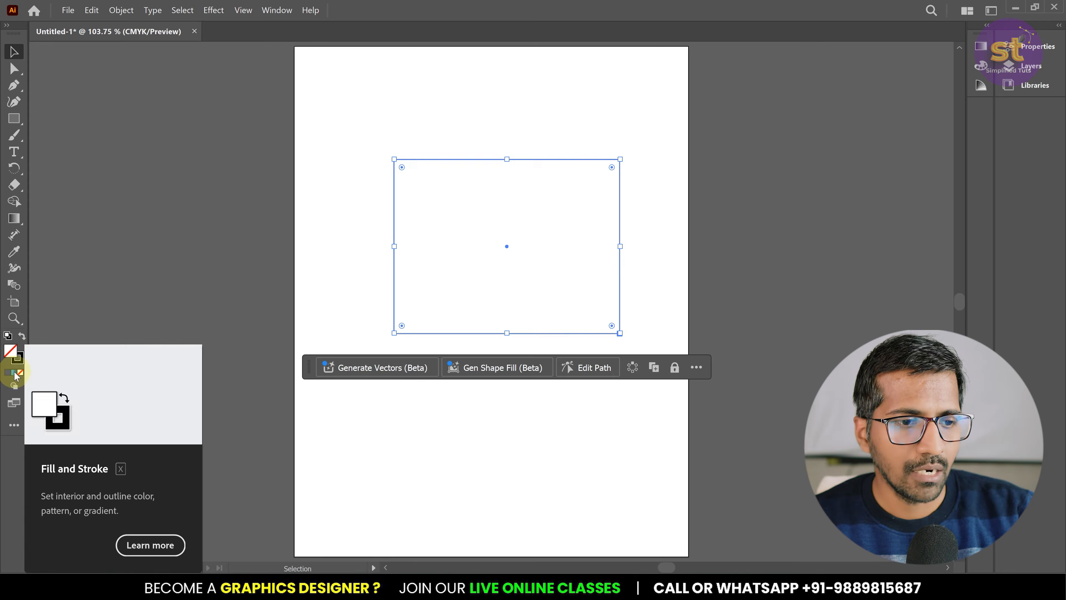
Step: Fill the rectangle with the light-to-dark blue linear gradient and move it to the middle of the artboard
left_click(12, 375)
left_click_drag(504, 181, 495, 222)
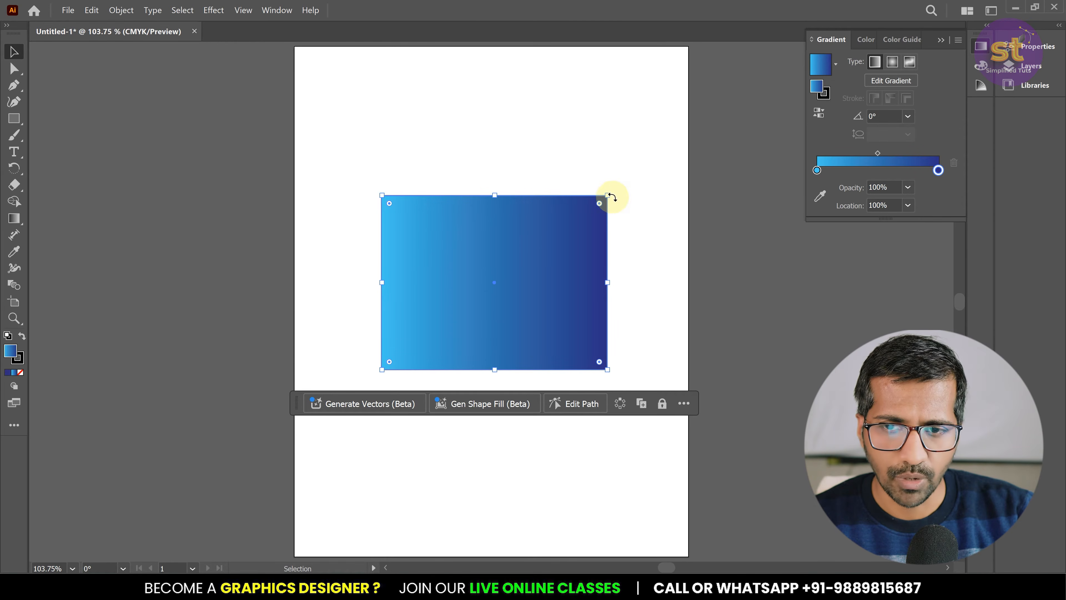
left_click_drag(611, 196, 560, 250)
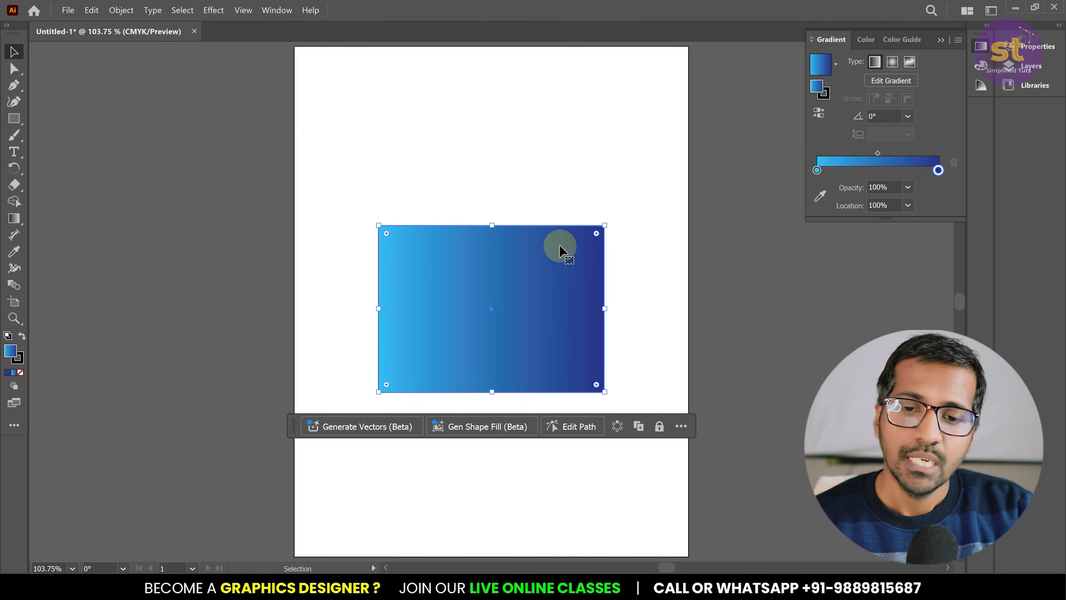
Step: Start a Free Distort effect on the rectangle and pull its two upper corners outward and upward
left_click(214, 10)
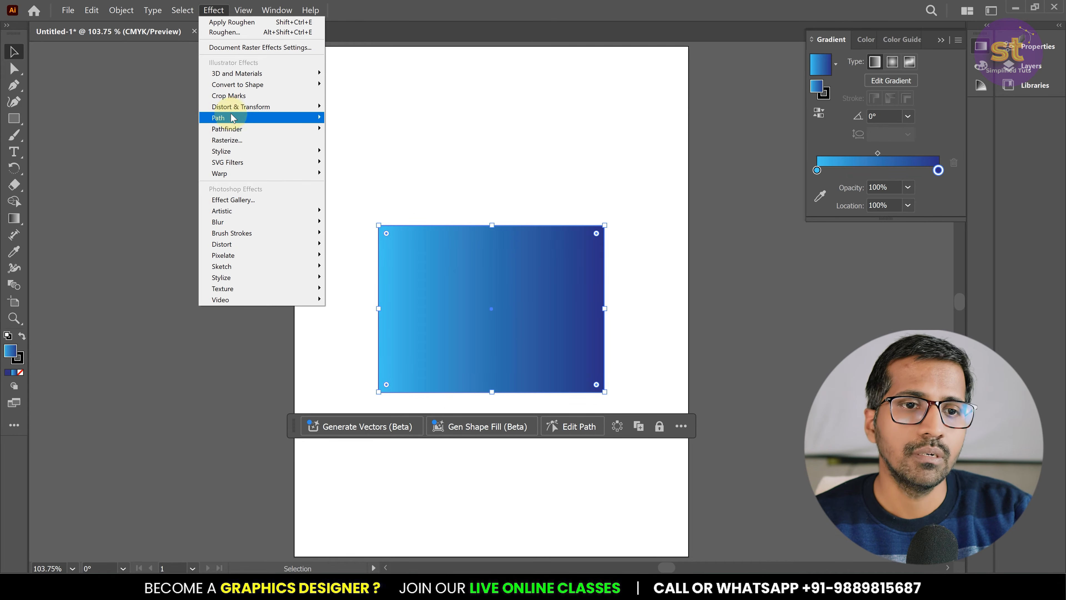
mouse_move(234, 110)
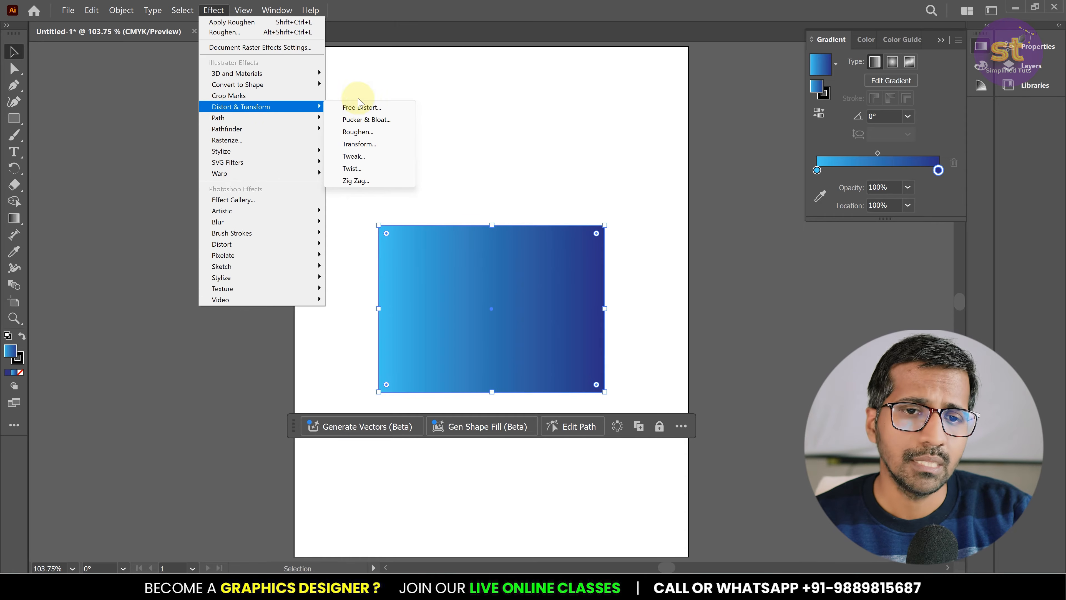
left_click(362, 108)
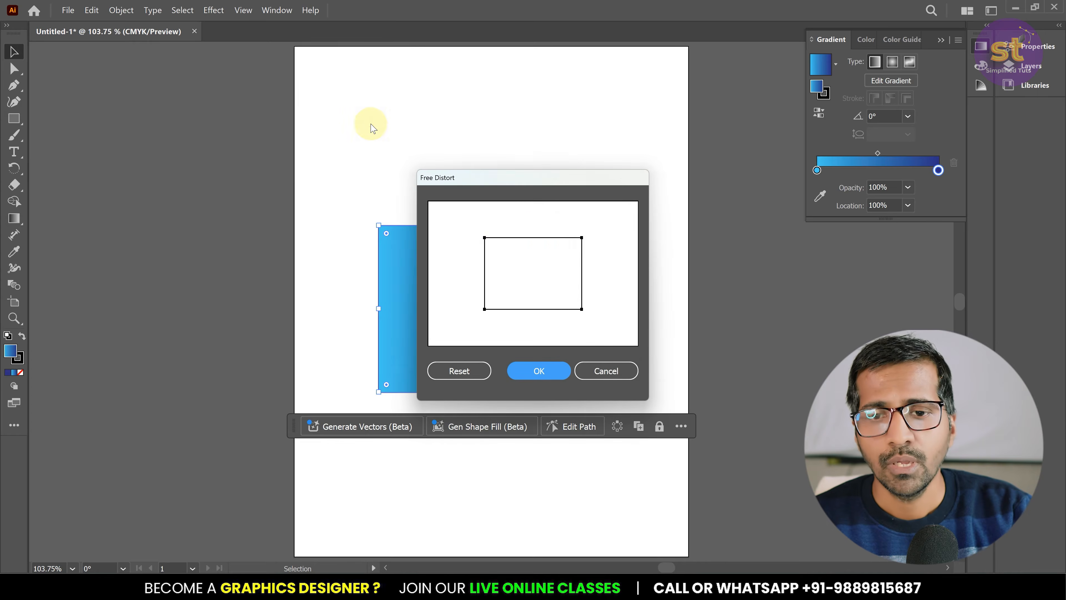
left_click_drag(529, 185, 709, 77)
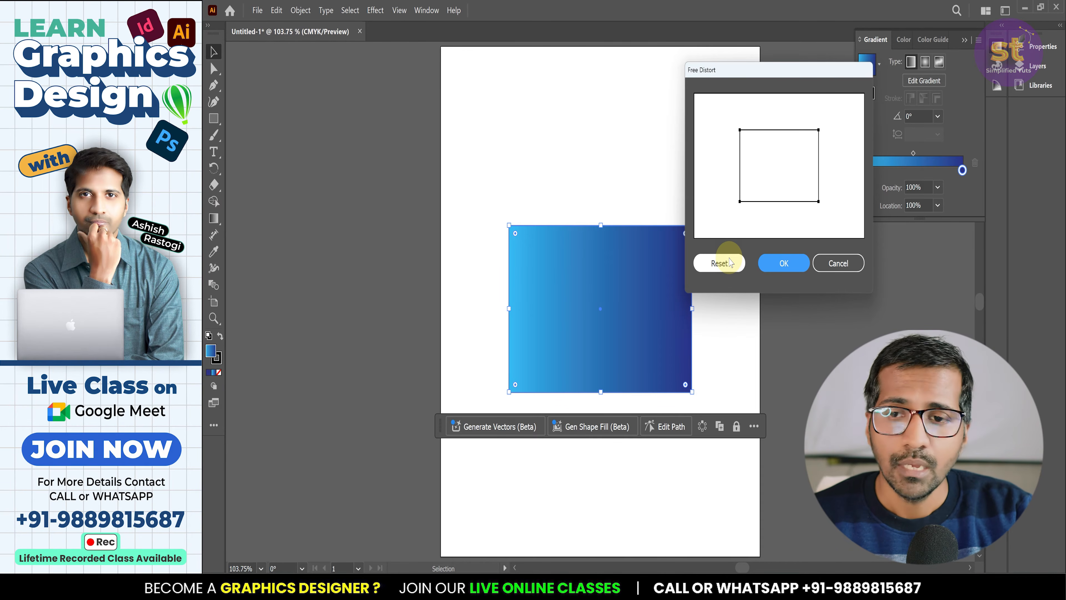
left_click_drag(768, 72, 775, 123)
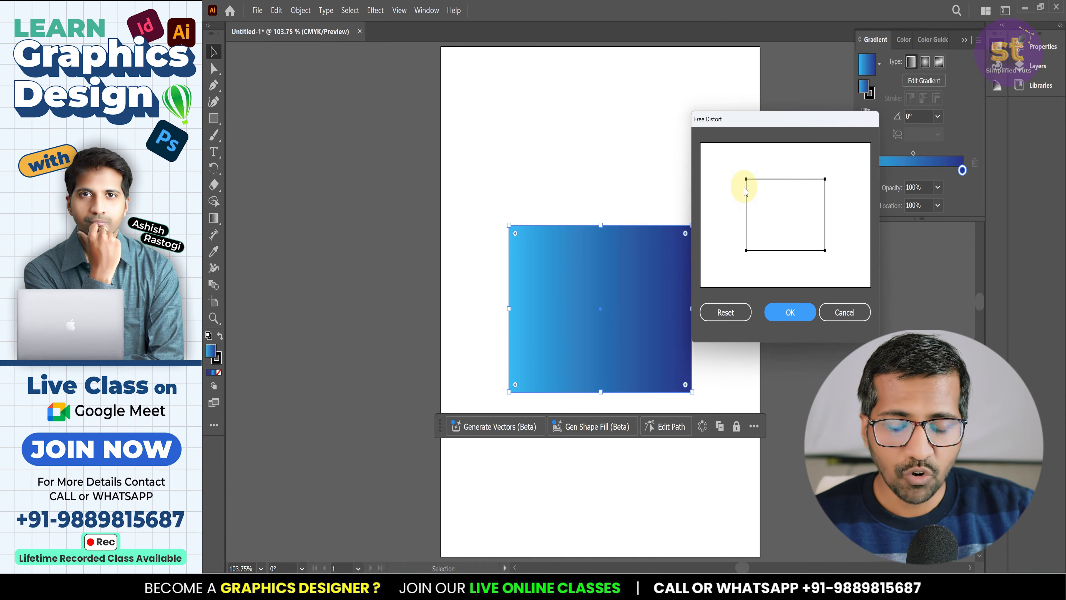
key("super+KP_Add")
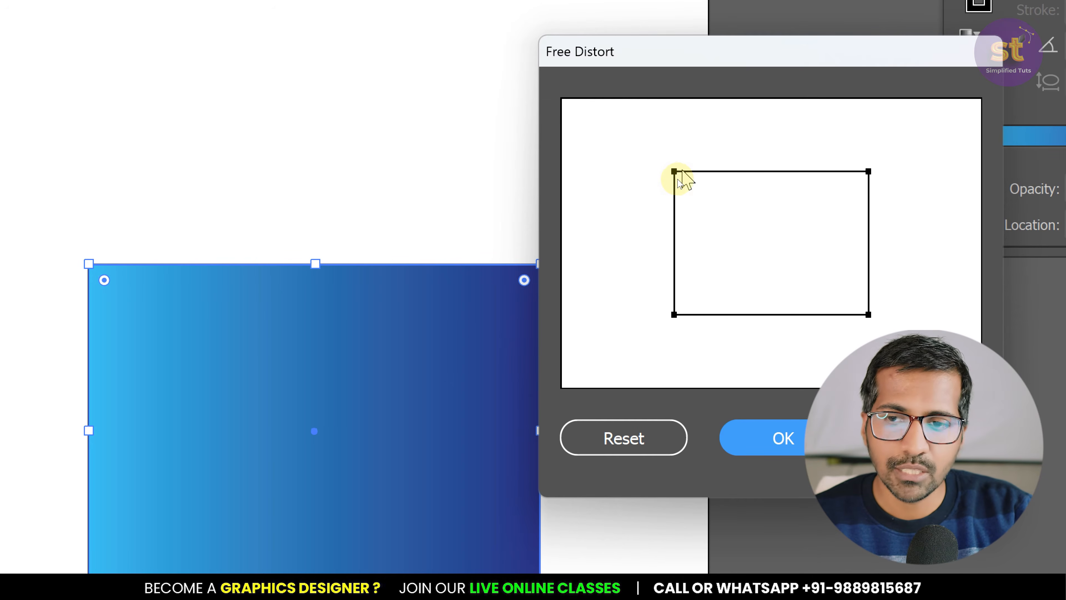
left_click_drag(672, 173, 628, 151)
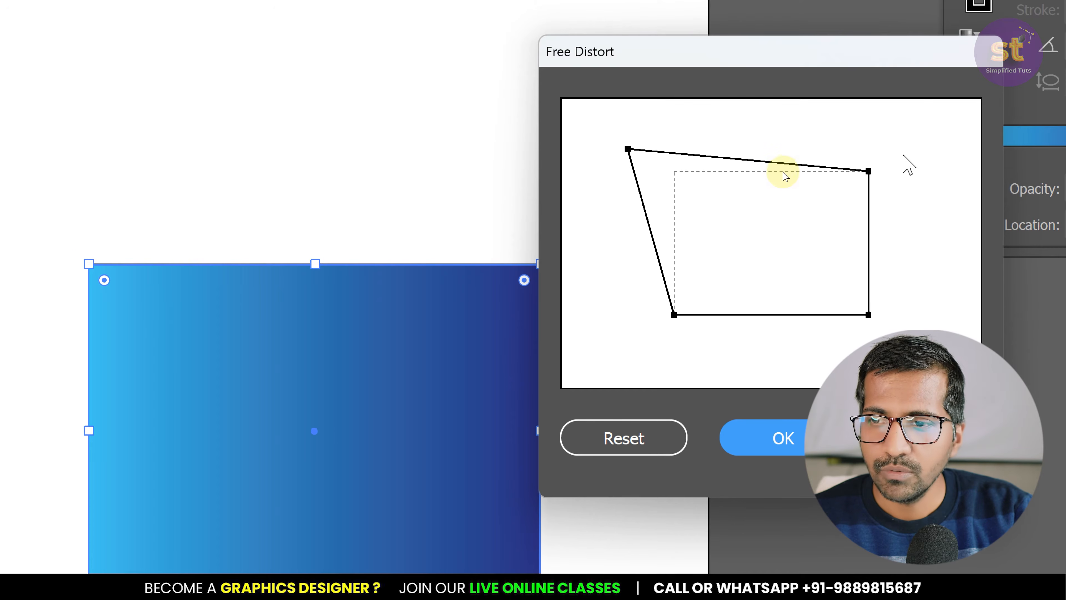
left_click_drag(869, 171, 919, 151)
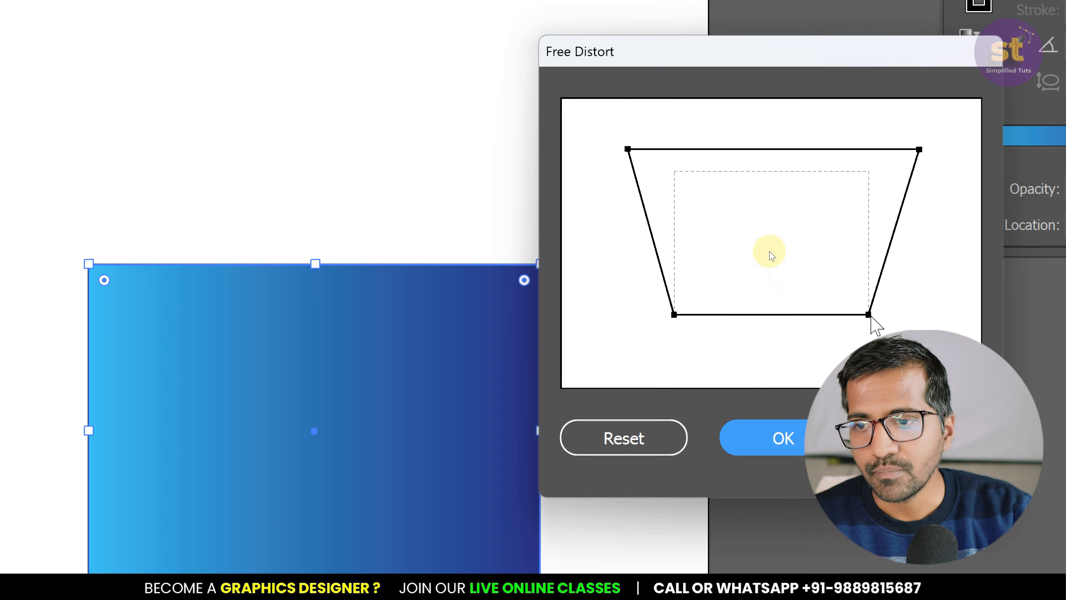
Step: Try pulling the distortion's lower-right corner outward, and return it to the rectangle's original corner
left_click_drag(868, 313, 975, 339)
mouse_move(674, 316)
left_mouse_down()
mouse_move(602, 288)
mouse_move(641, 253)
mouse_move(631, 299)
mouse_move(642, 338)
mouse_move(674, 314)
left_mouse_up()
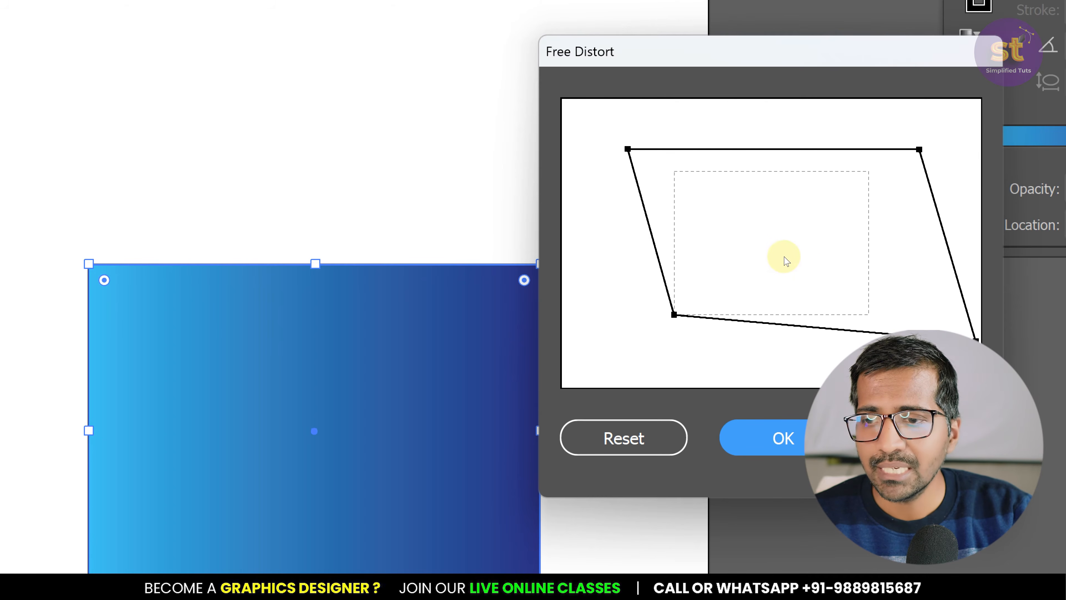
left_click_drag(976, 339, 868, 314)
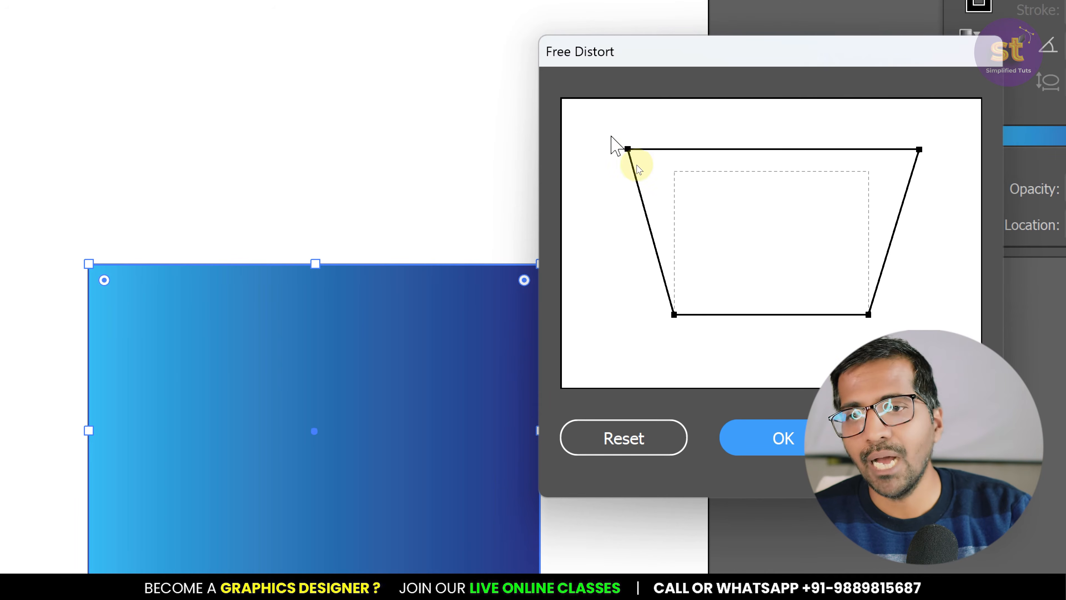
Step: Move the distortion's upper-left corner slightly further outward and apply the trapezoid distortion to the rectangle
left_click_drag(628, 149, 611, 150)
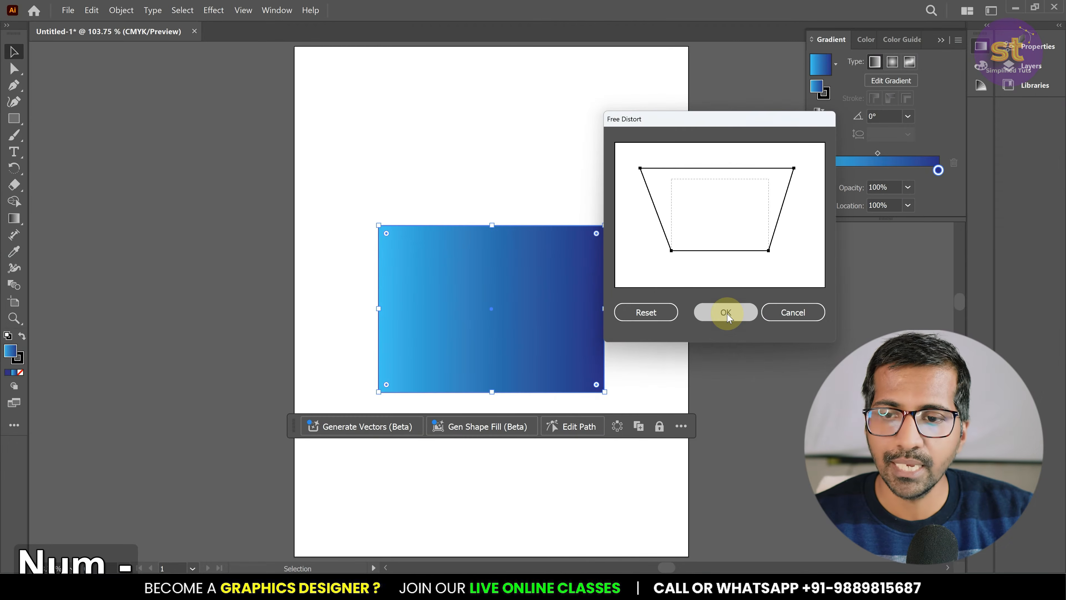
left_click(784, 440)
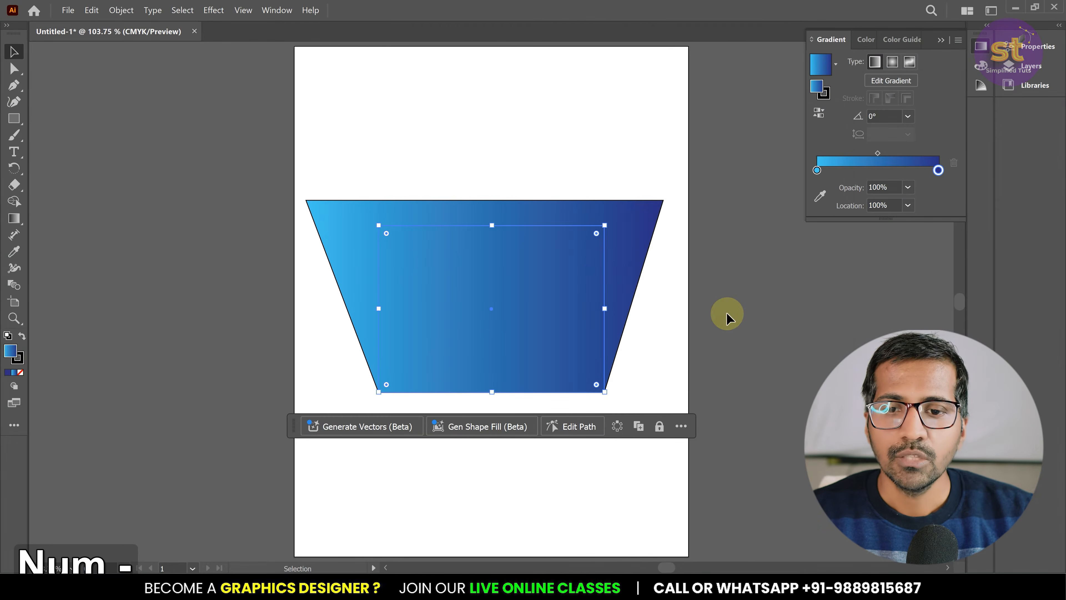
left_click(737, 241)
left_click(514, 219)
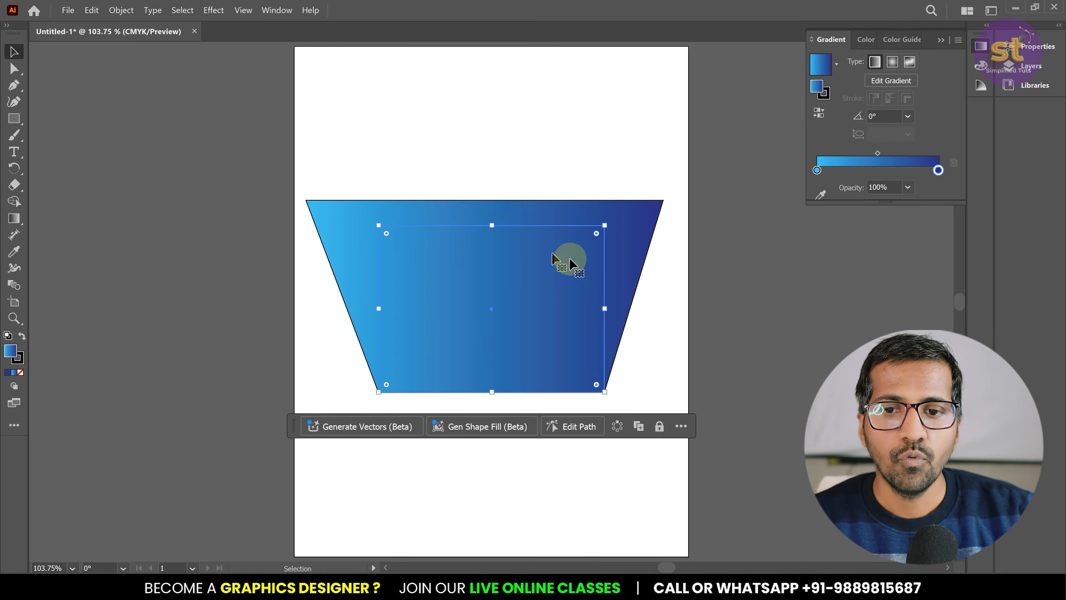
left_click(745, 271)
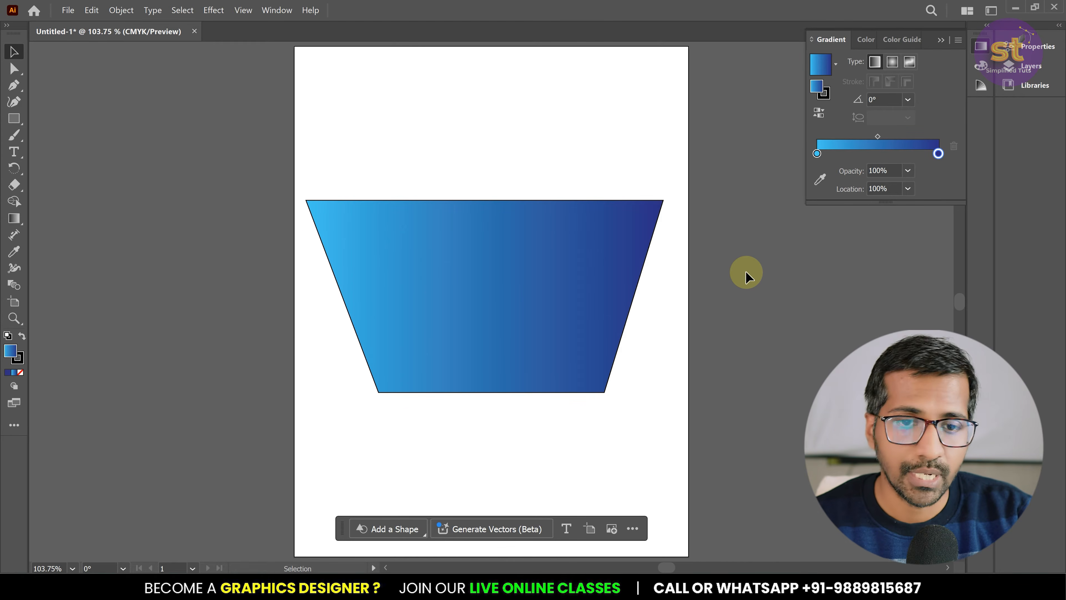
Step: Delete the distorted rectangle and draw a blue gradient hexagon in the middle of the artboard with the Polygon tool
left_click(577, 264)
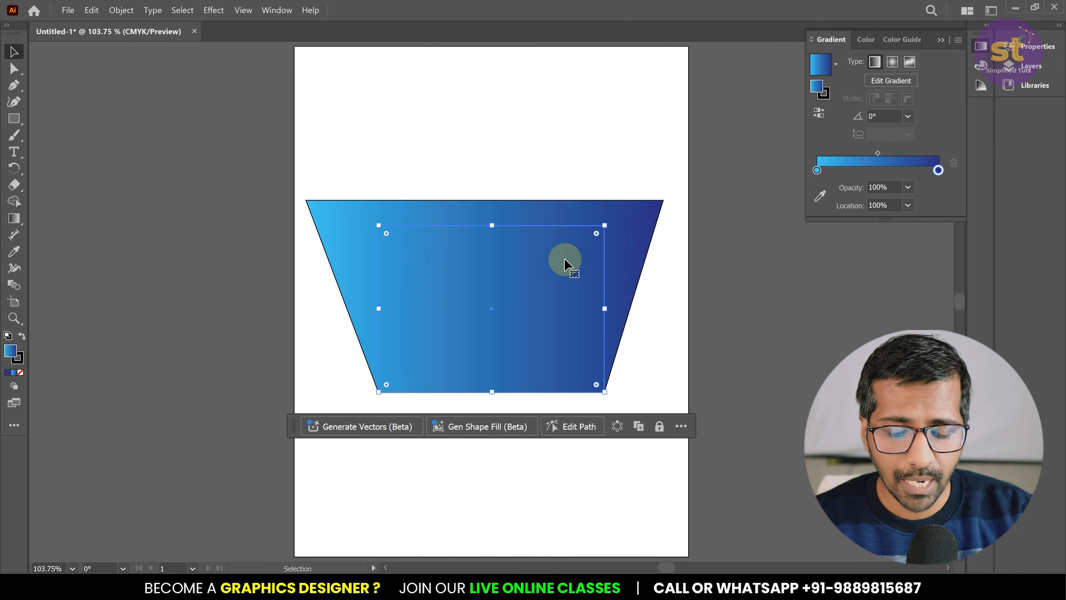
key("Delete")
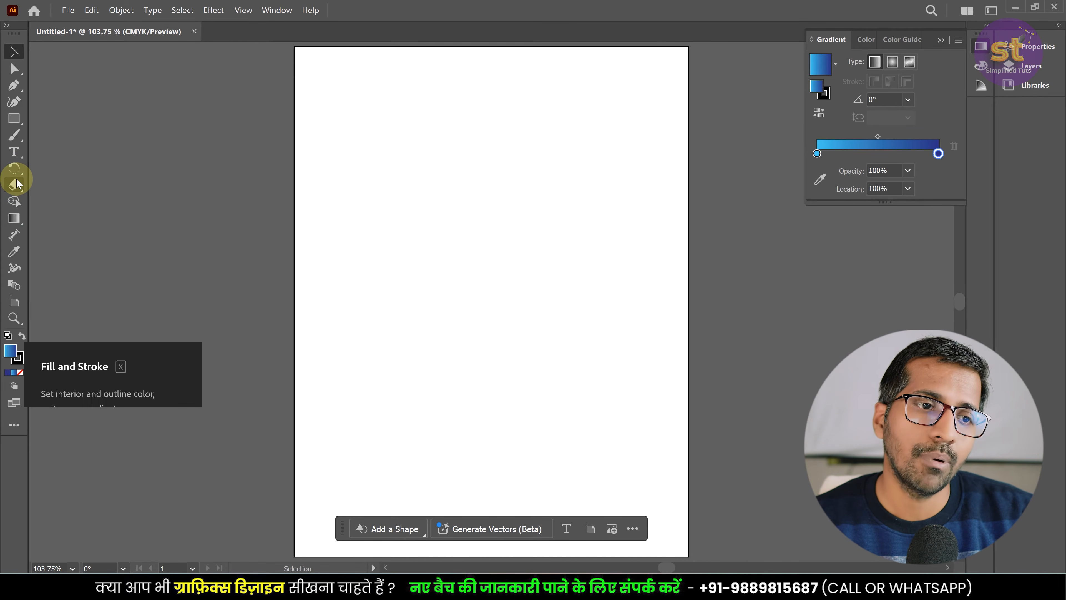
left_click(13, 118)
left_click(63, 150)
left_click(13, 118)
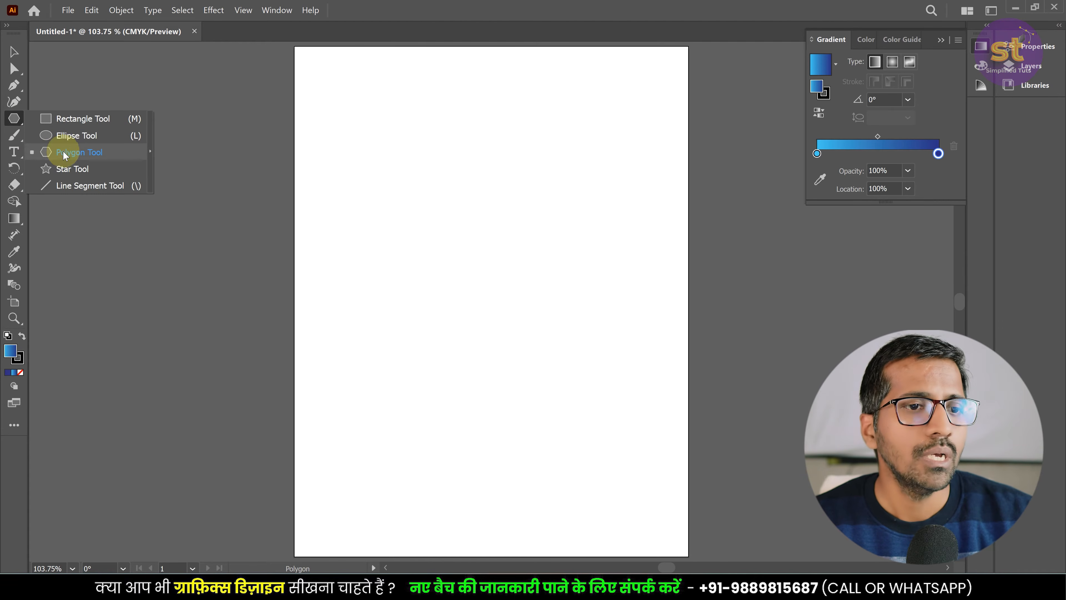
mouse_move(397, 185)
left_mouse_down()
mouse_move(500, 297)
mouse_move(476, 262)
mouse_move(477, 227)
left_mouse_up()
left_click(14, 52)
left_click_drag(412, 160, 499, 262)
Step: Apply a Free Distort effect to the hexagon with its upper corners pulled outward and its lower corners moved inward
left_click(213, 10)
mouse_move(250, 107)
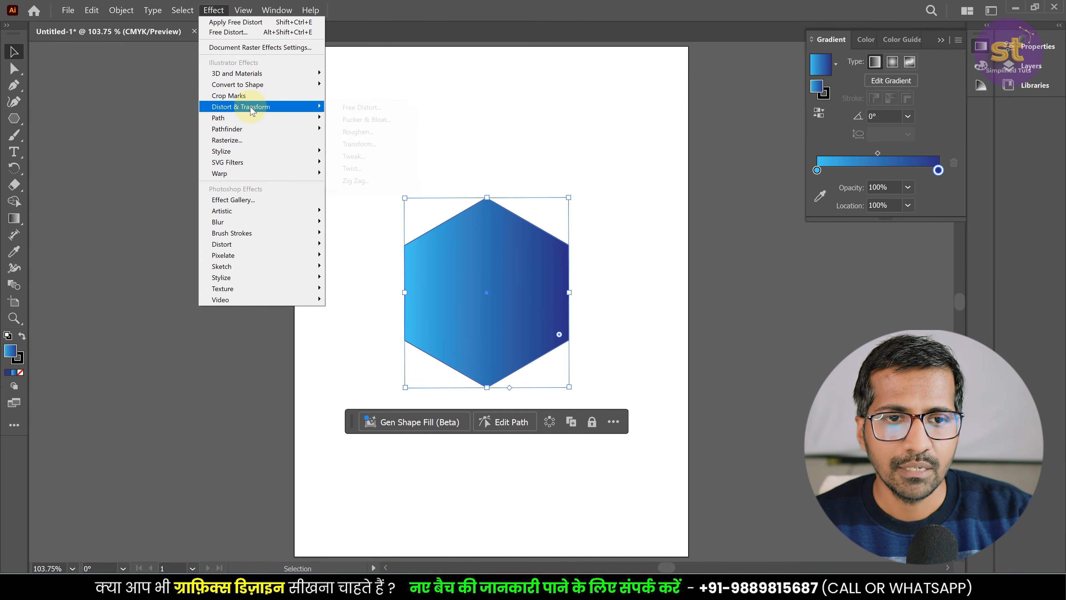
left_click(366, 110)
left_click_drag(736, 119, 728, 116)
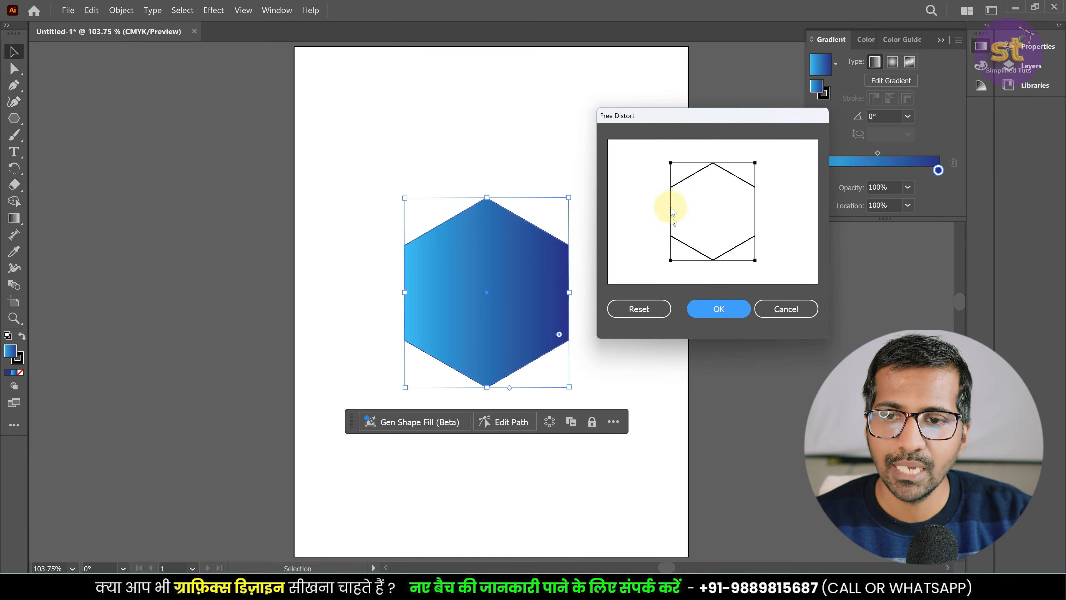
left_click_drag(670, 164, 630, 158)
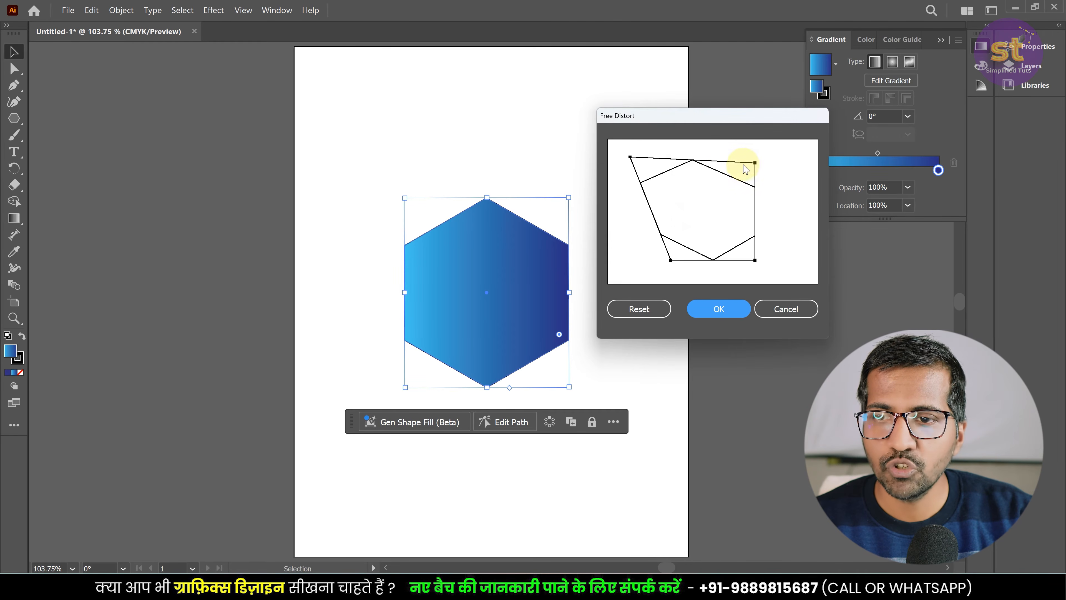
left_click_drag(755, 162, 788, 156)
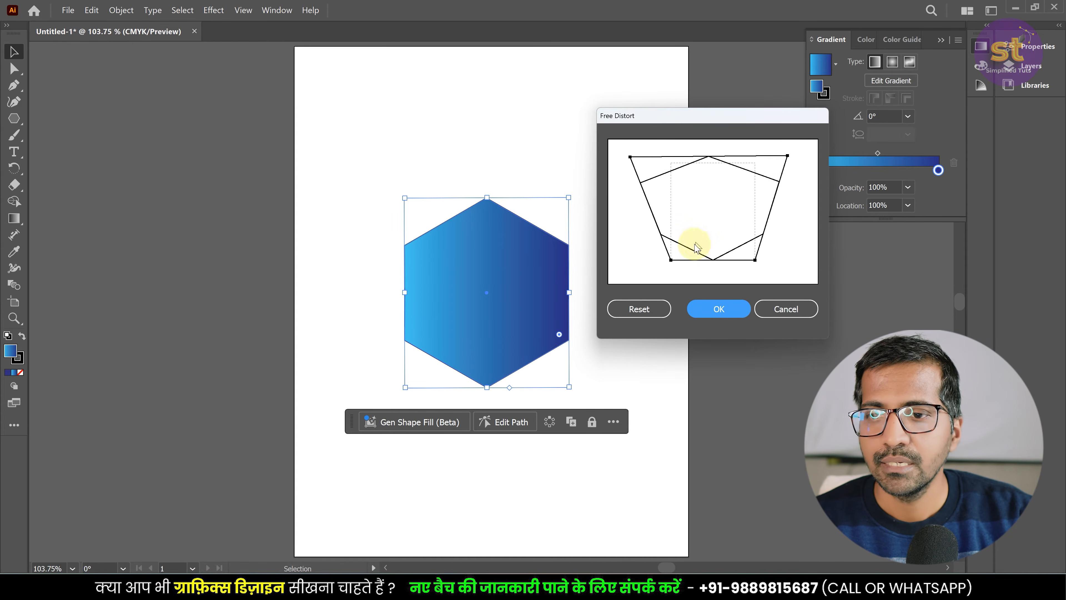
left_click_drag(671, 260, 734, 261)
left_click(717, 309)
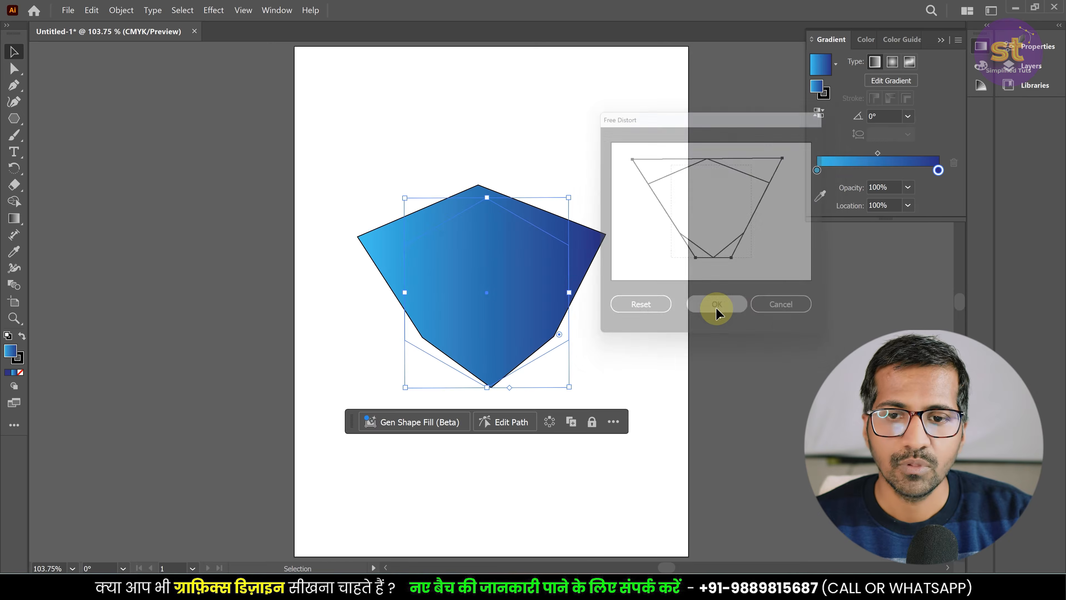
left_click(739, 336)
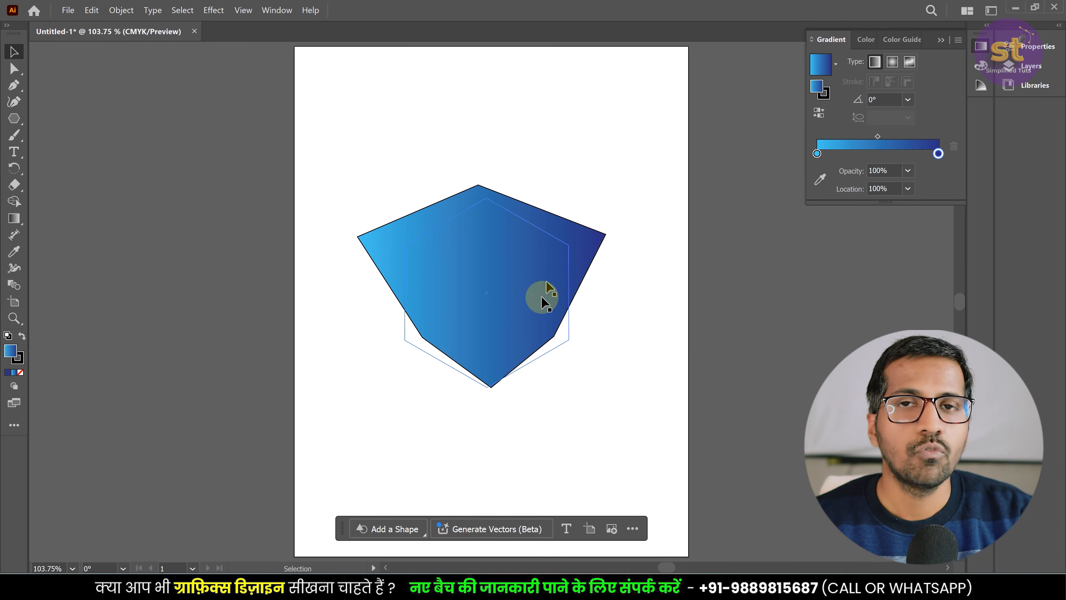
Step: Round all corners of the distorted hexagon moderately with its live corner control
left_click(514, 278)
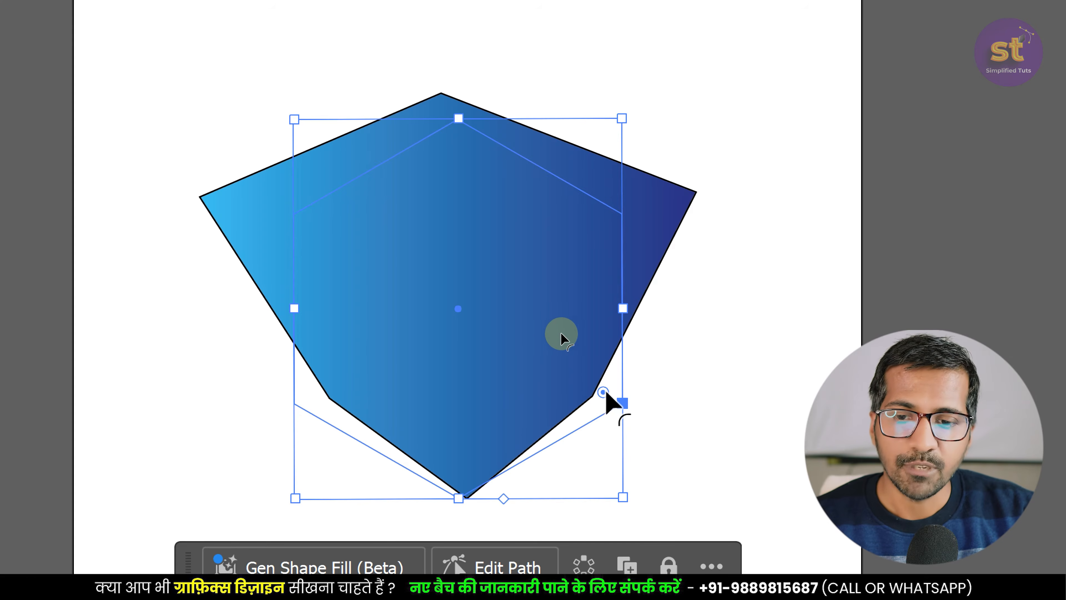
left_click_drag(603, 392, 581, 365)
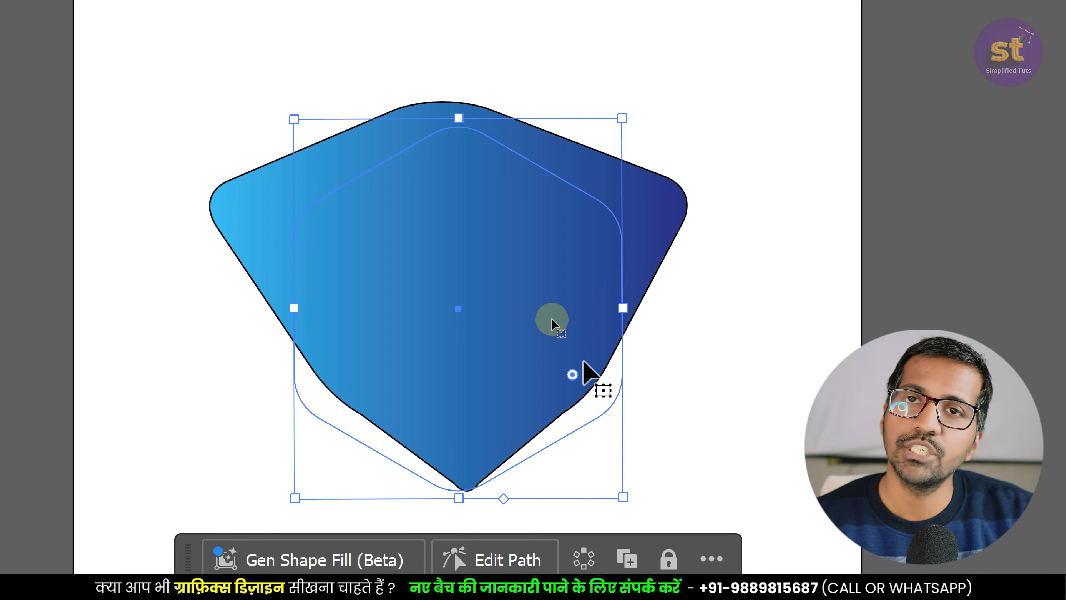
left_click(726, 291)
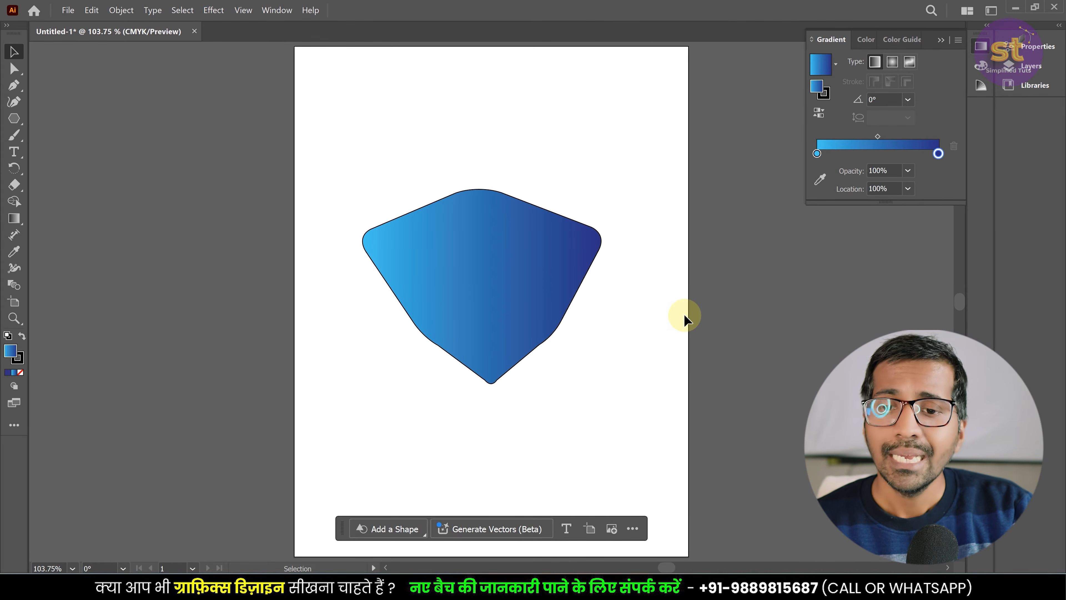
Step: Expand the appearance of the rounded, distorted hexagon and display its anchor points with the Direct Selection tool
left_click(555, 269)
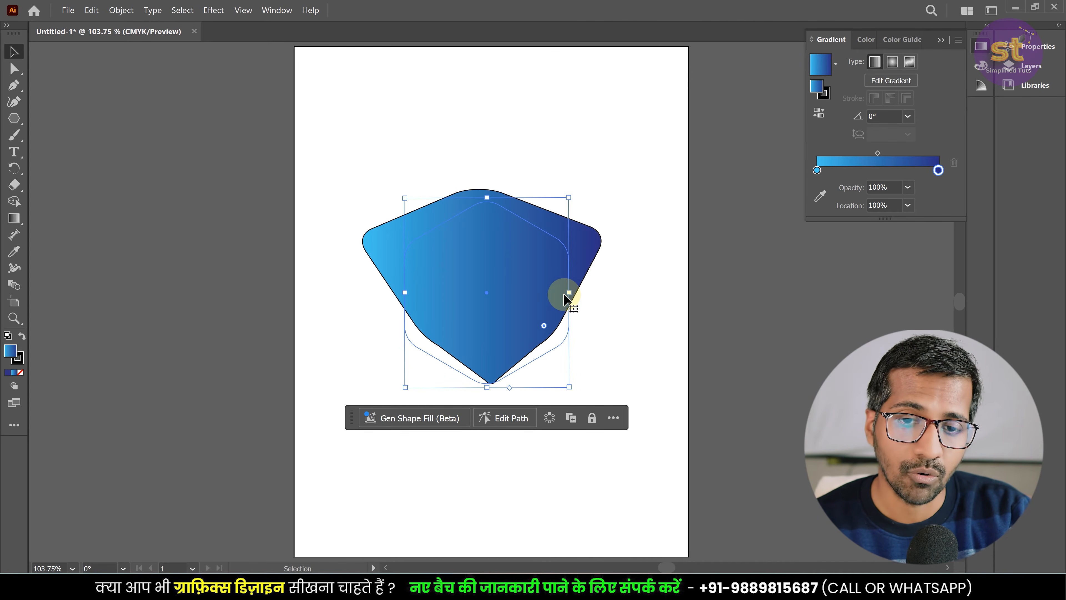
left_click(121, 10)
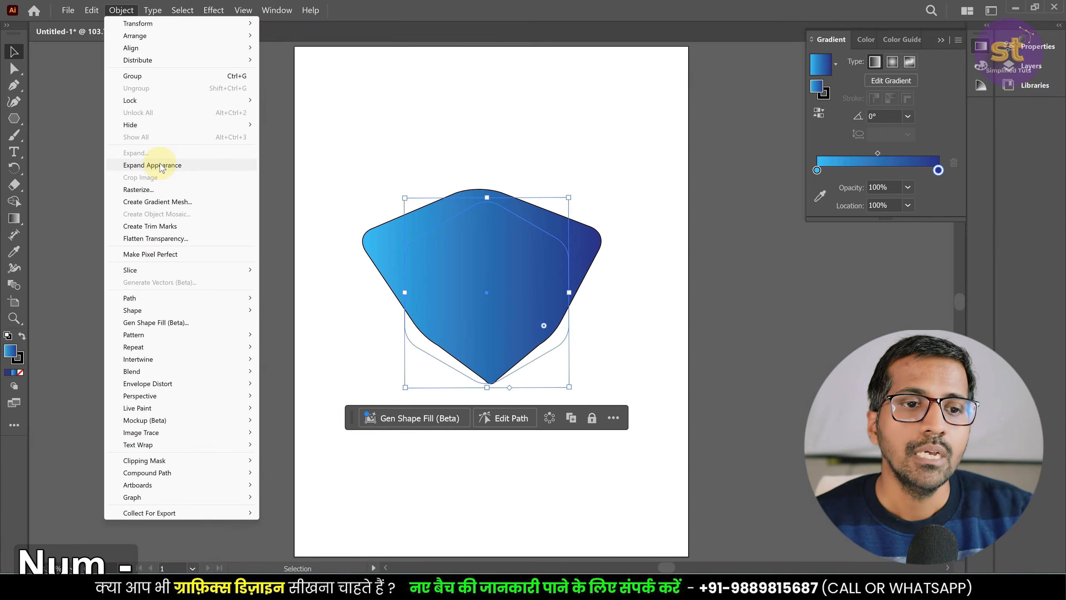
left_click(172, 164)
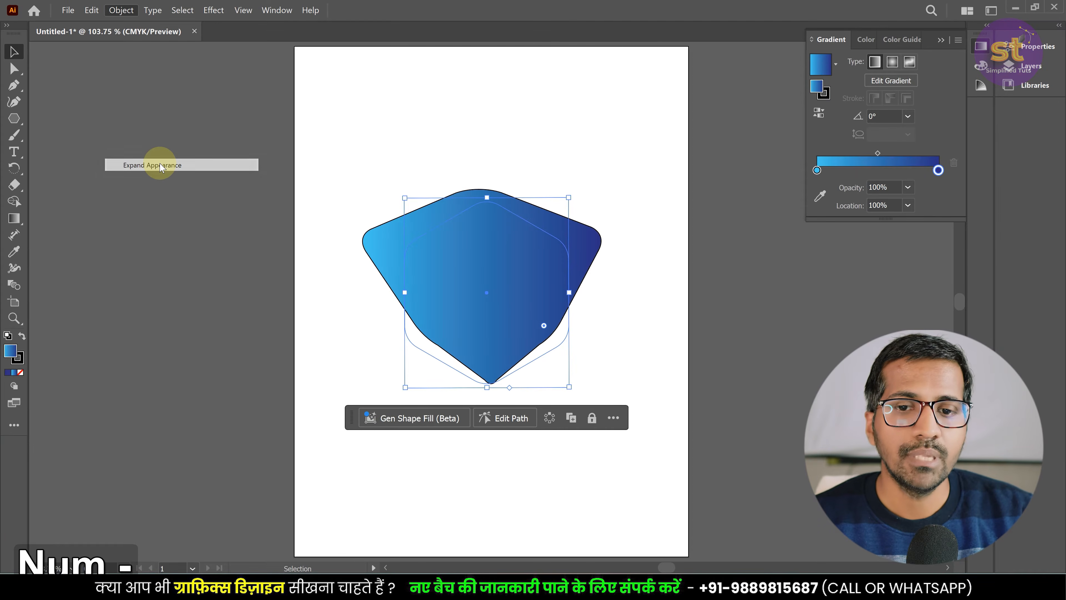
left_click(710, 287)
mouse_move(547, 209)
left_mouse_down()
mouse_move(550, 194)
mouse_move(546, 210)
left_mouse_up()
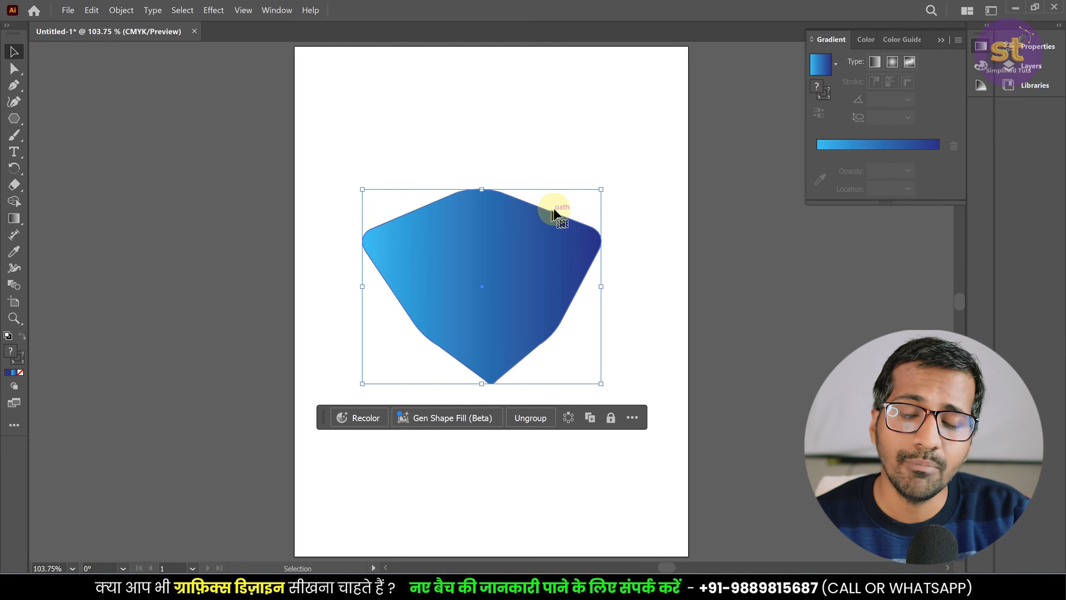
left_click(13, 69)
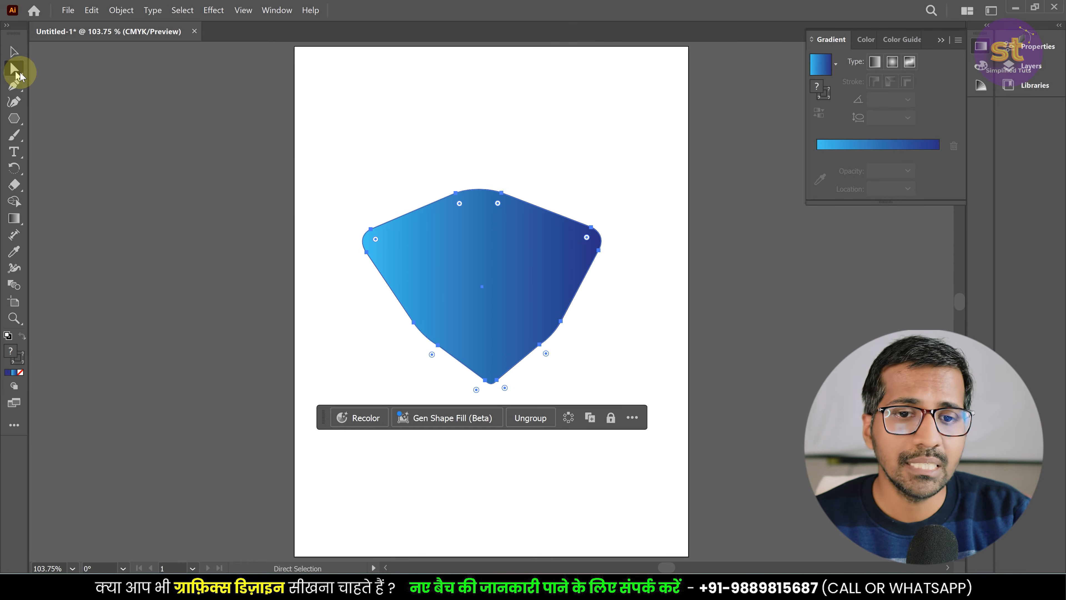
Step: Try pulling the anchor points of the expanded shape's upper-right corner outward, and undo that reshaping
left_click_drag(507, 202, 635, 175)
left_click(520, 173)
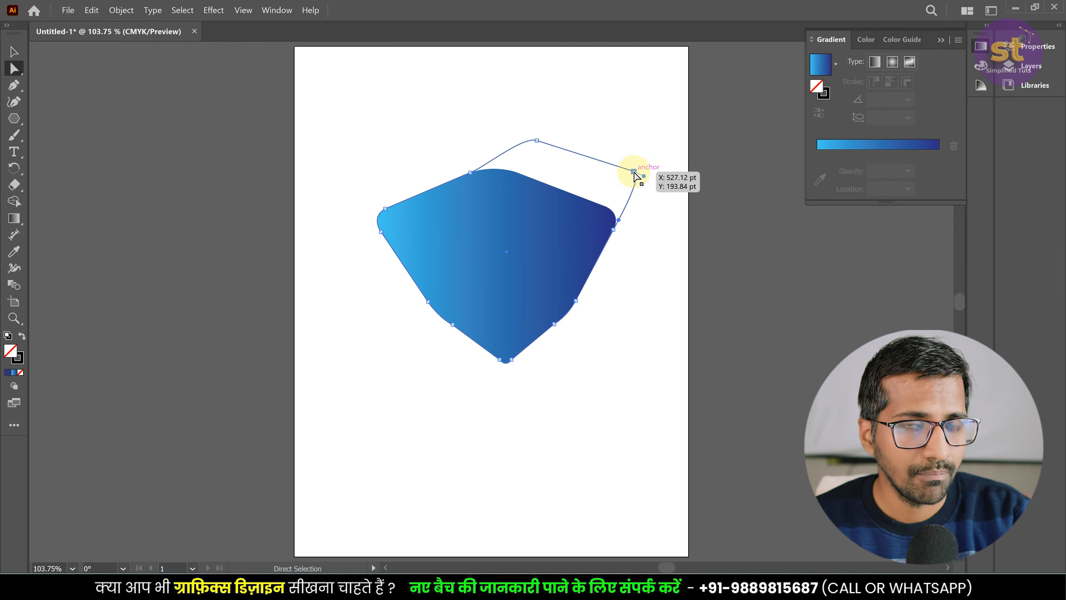
key("ctrl")
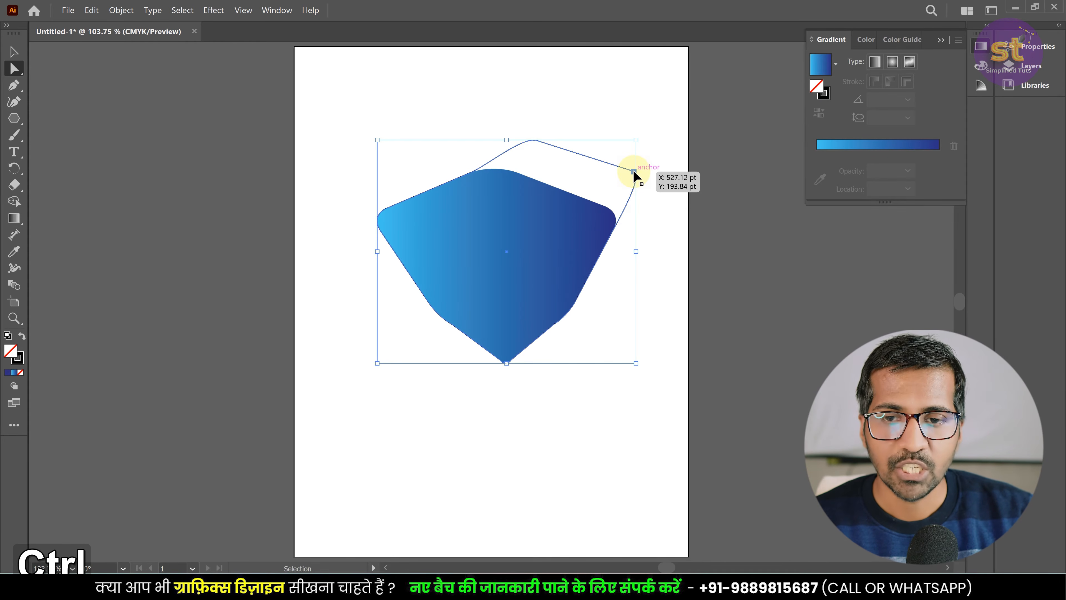
key("ctrl+z")
Step: Select the whole expanded shape and delete it from the artboard
left_click(14, 51)
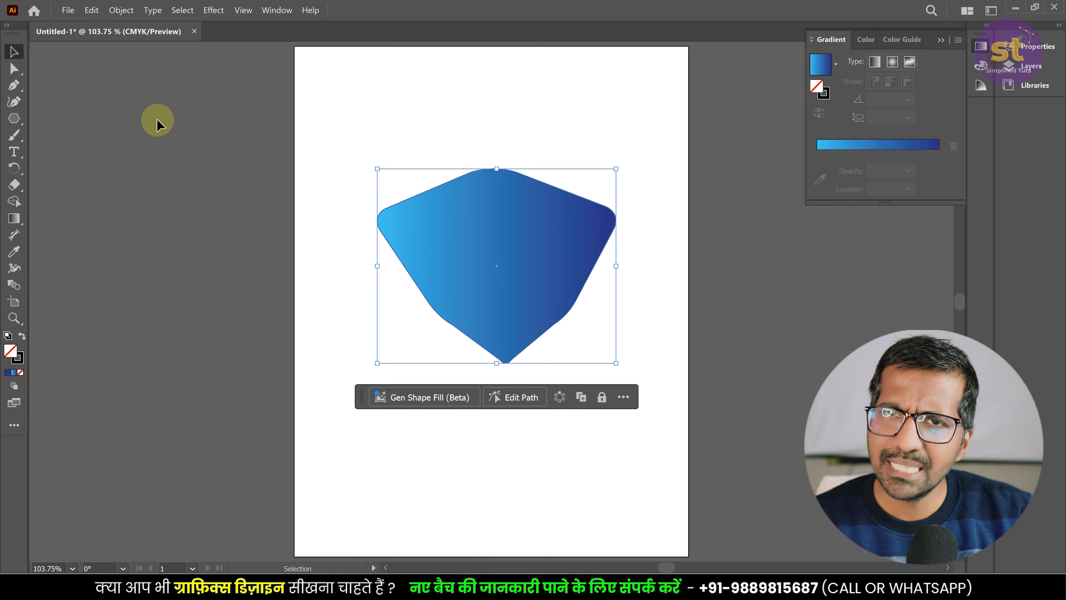
left_click(157, 119)
left_click(462, 216)
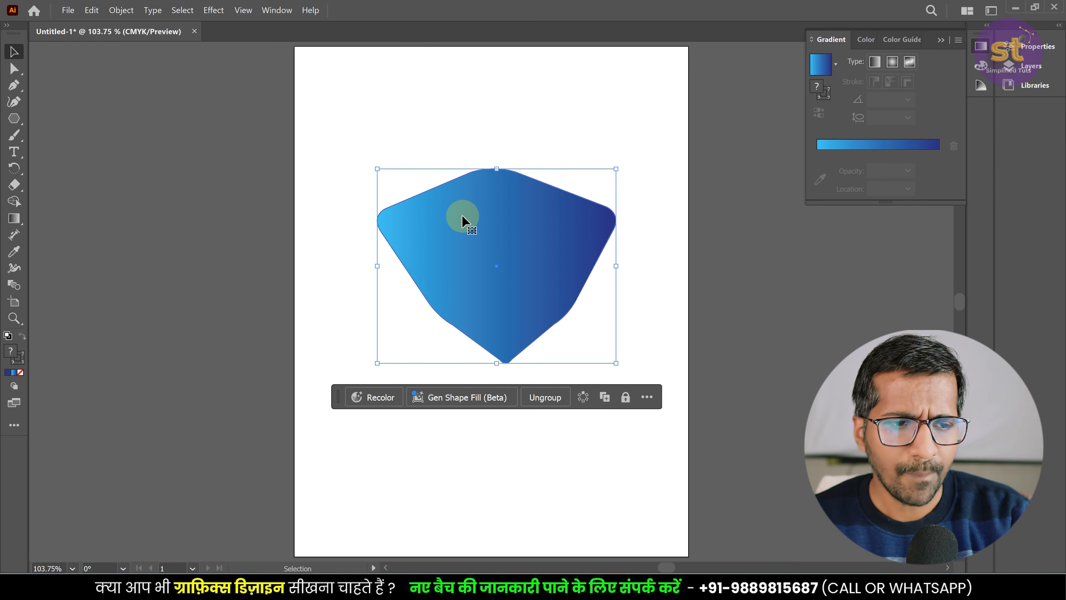
key("Delete")
Step: Add point text reading HELLO near the middle of the empty artboard
left_click(19, 149)
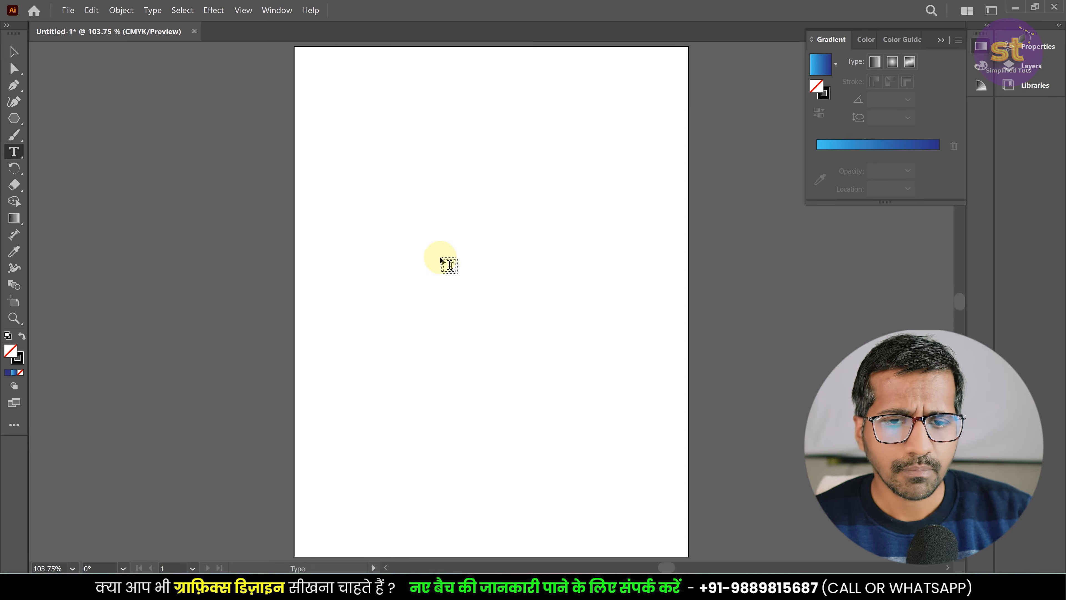
left_click(441, 259)
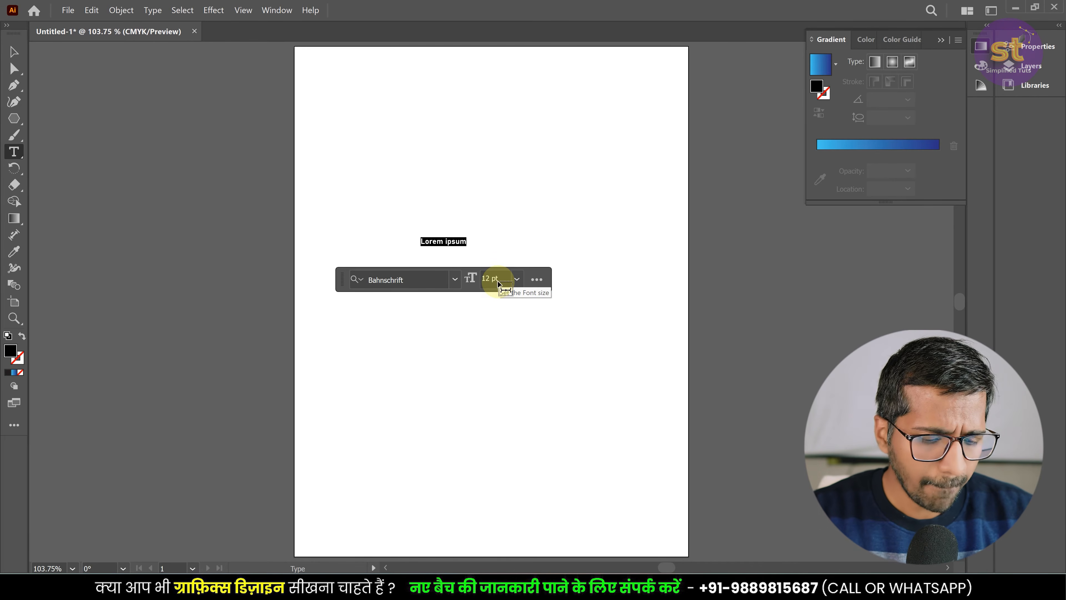
type("HELLO")
key("ctrl+a")
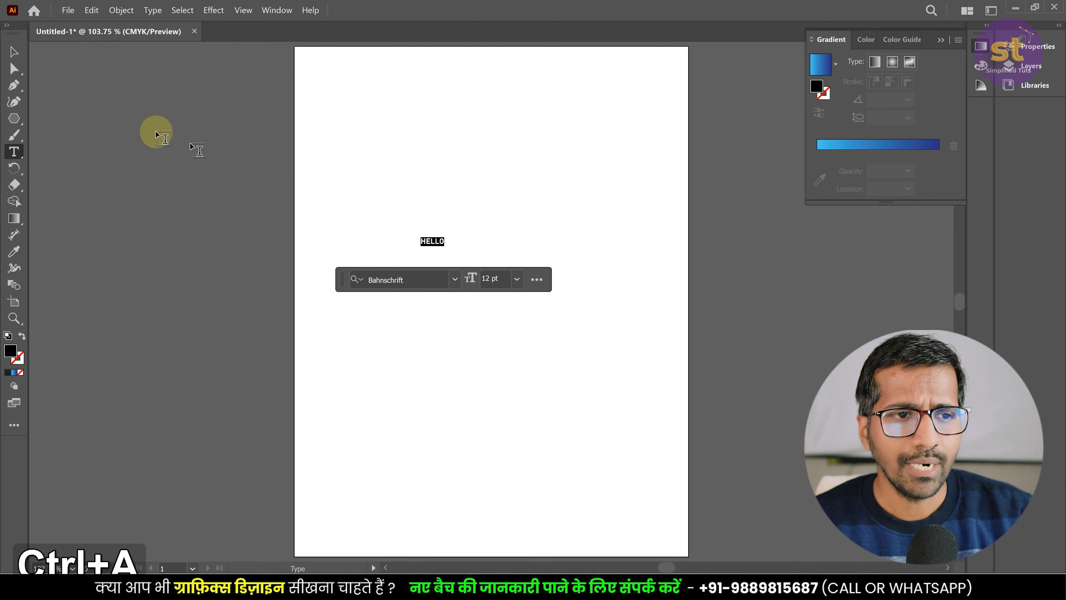
Step: Enlarge the HELLO text to about 102 pt and place it in the left half of the artboard
left_click(14, 51)
left_click_drag(447, 248, 618, 370)
left_click_drag(566, 277, 462, 278)
scroll(462, 278, "up", 2)
scroll(460, 277, "down", 2)
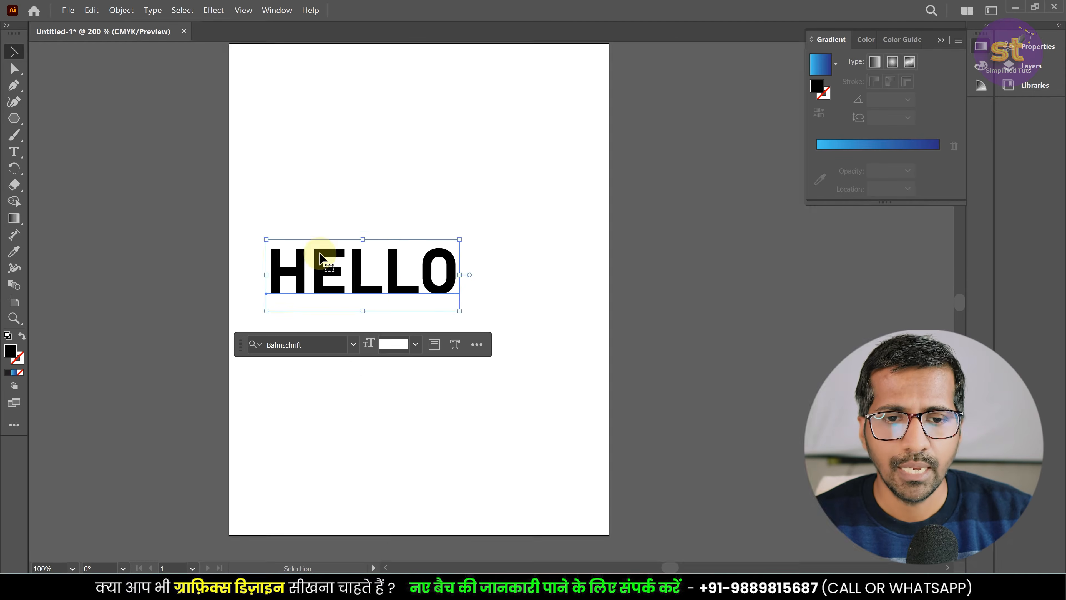
Step: Duplicate the HELLO text to its right, change the copy to GOOD and leave a small gap between the words
left_click_drag(367, 273, 552, 272)
left_click(14, 152)
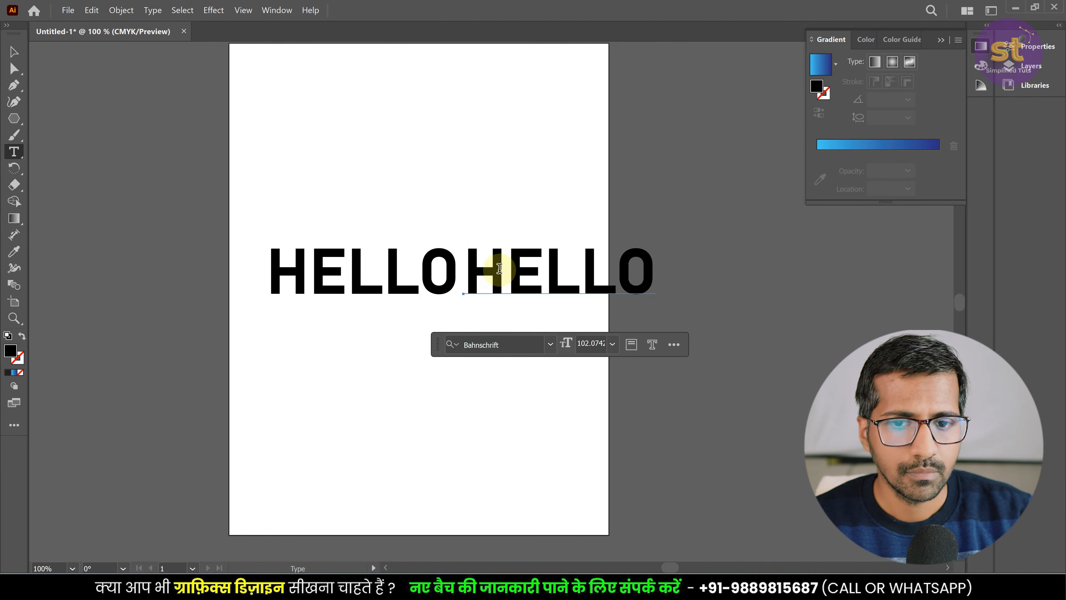
double_click(556, 276)
key("shift+BackSpace")
type("GOOD")
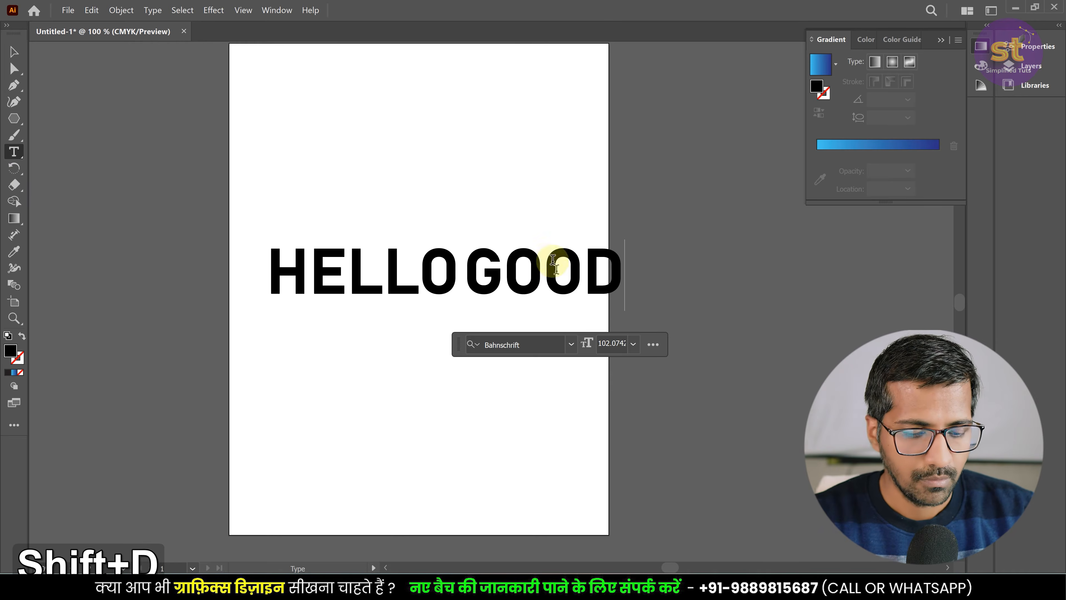
left_click(14, 51)
left_click_drag(485, 251, 501, 246)
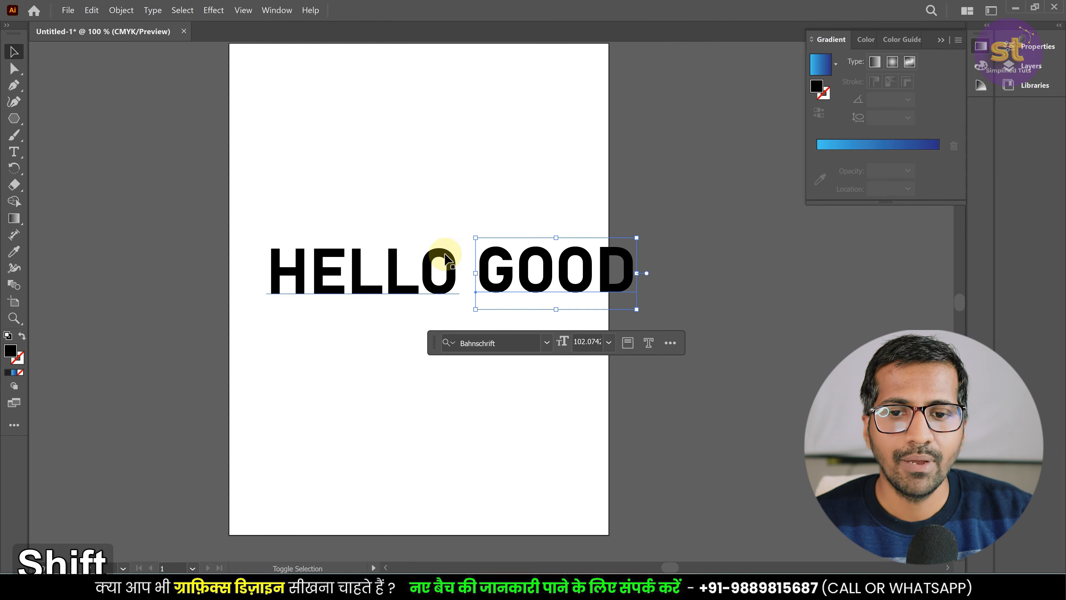
Step: Apply a Free Distort effect to HELLO with its left corners pulled up and down so the word tapers toward the right
left_click(435, 227)
left_click(395, 261)
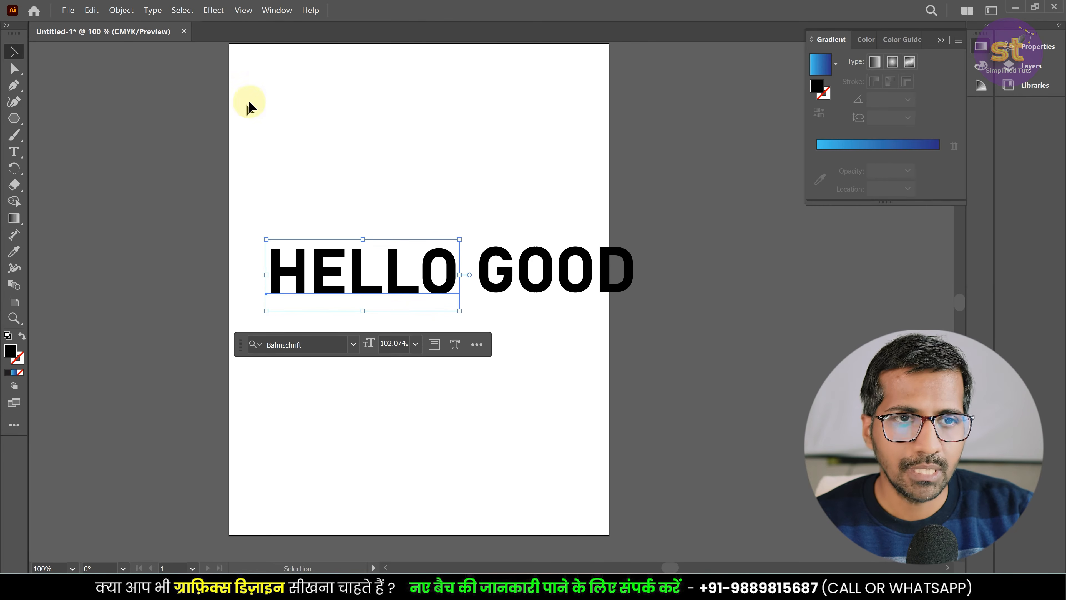
left_click(212, 10)
mouse_move(260, 106)
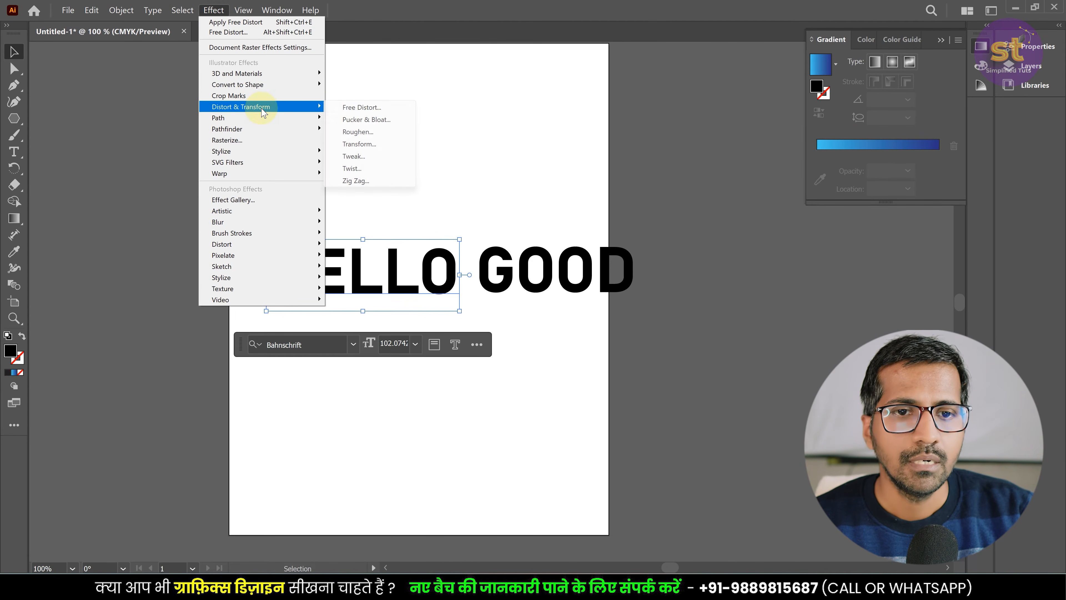
left_click(382, 109)
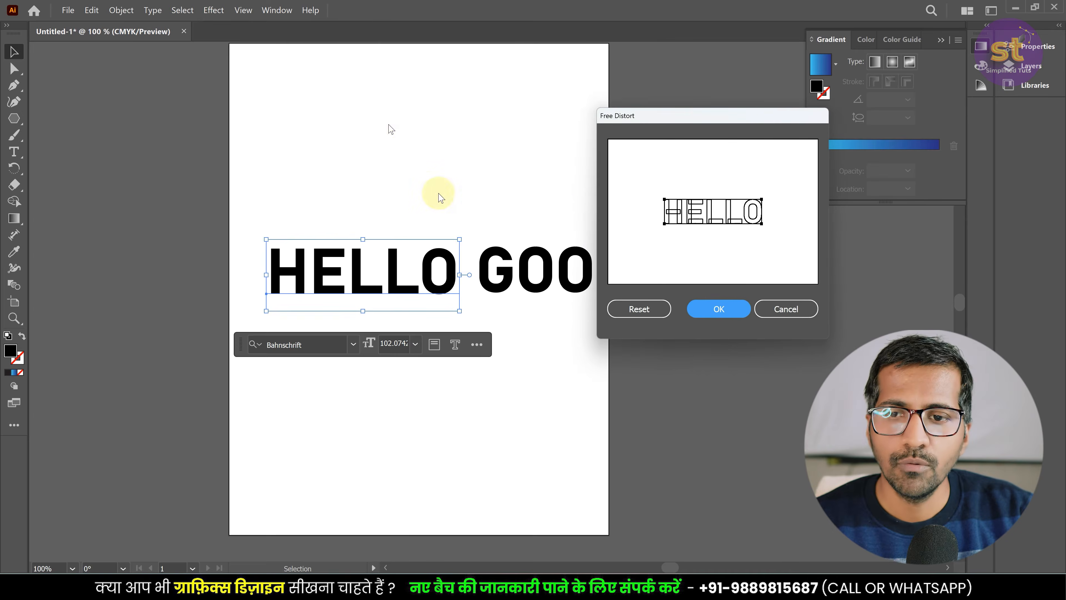
left_click_drag(664, 200, 665, 239)
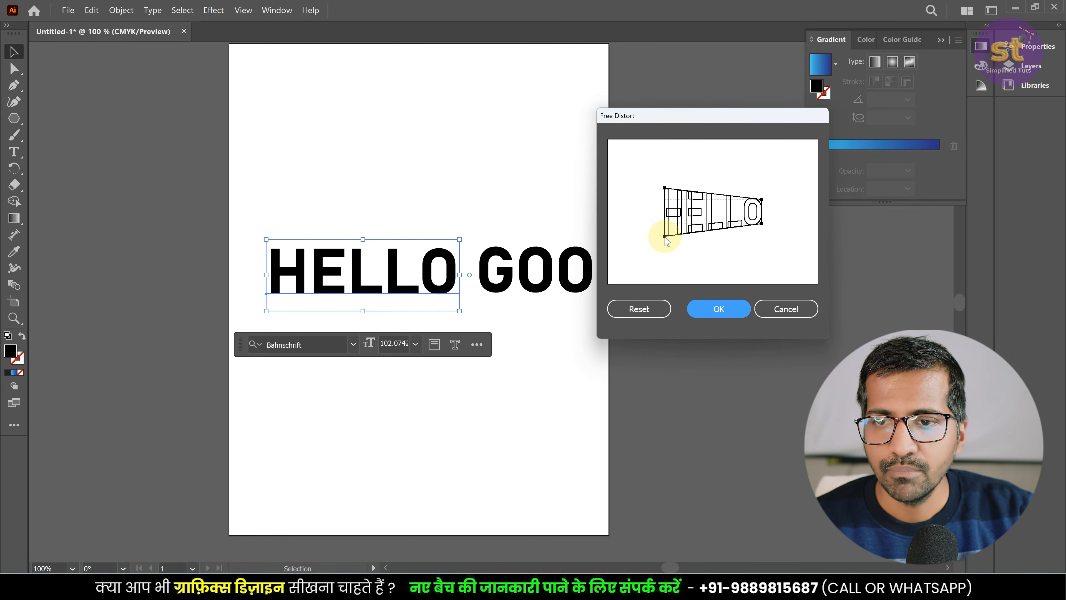
left_click_drag(666, 191, 664, 181)
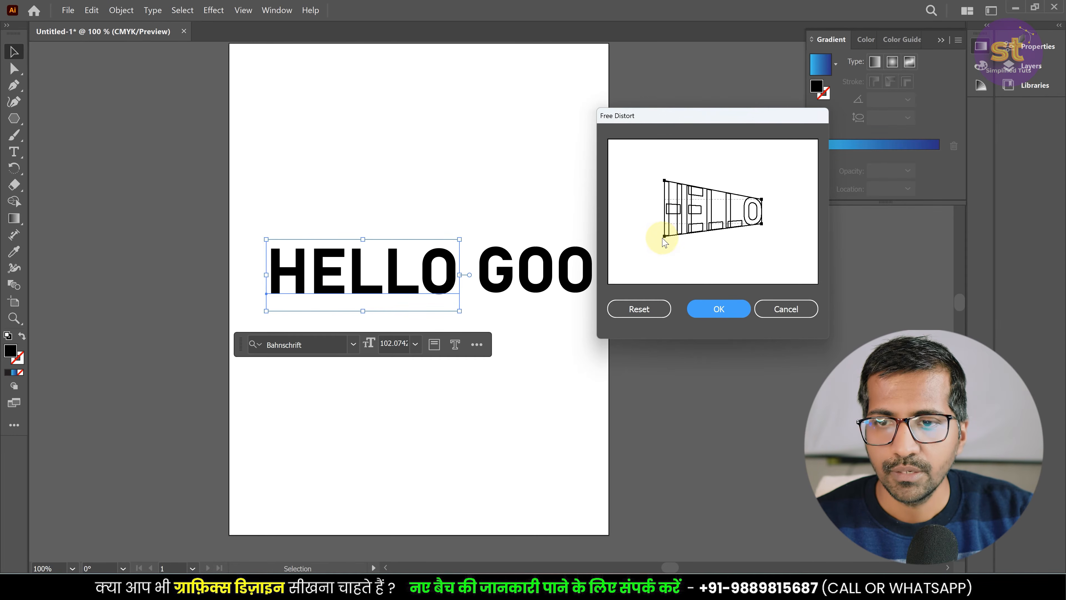
left_click_drag(666, 237, 665, 242)
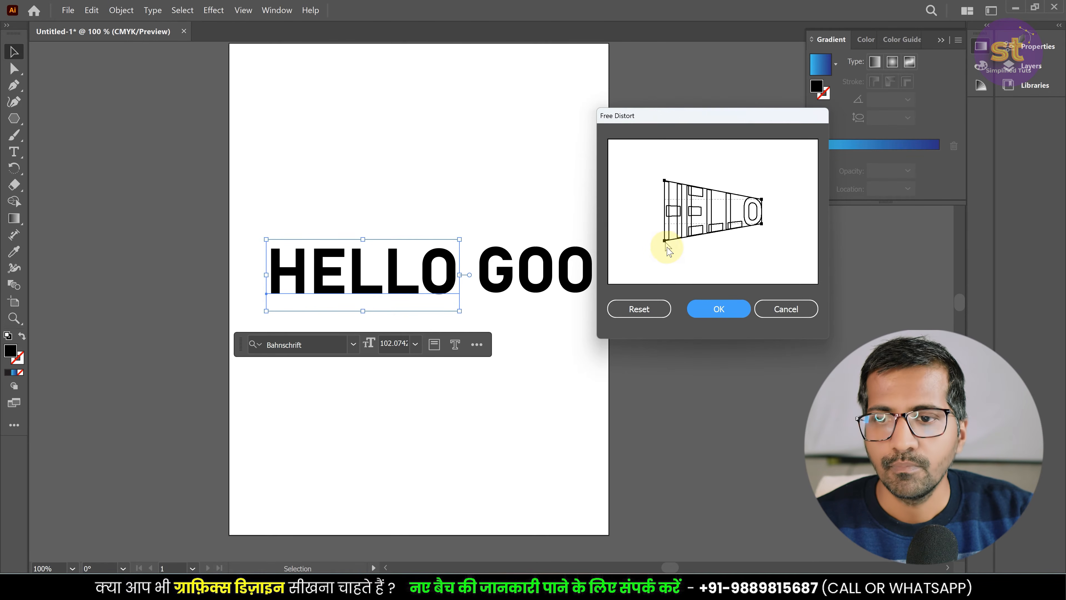
left_click(731, 312)
left_click(637, 352)
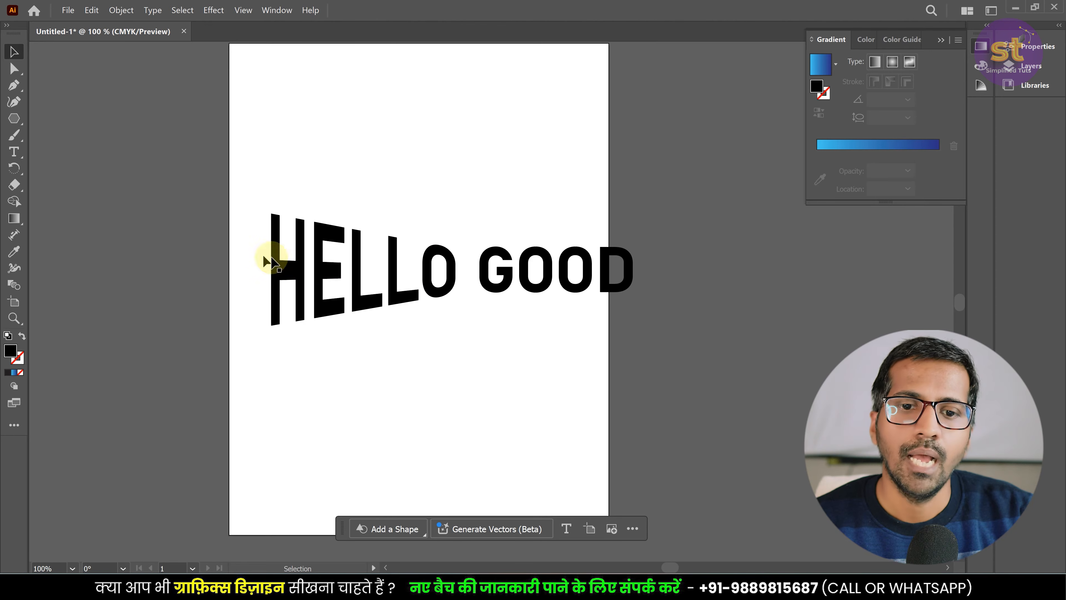
Step: Apply a Free Distort effect to GOOD with its right corners pulled up and down so the word widens toward the right
left_click(487, 252)
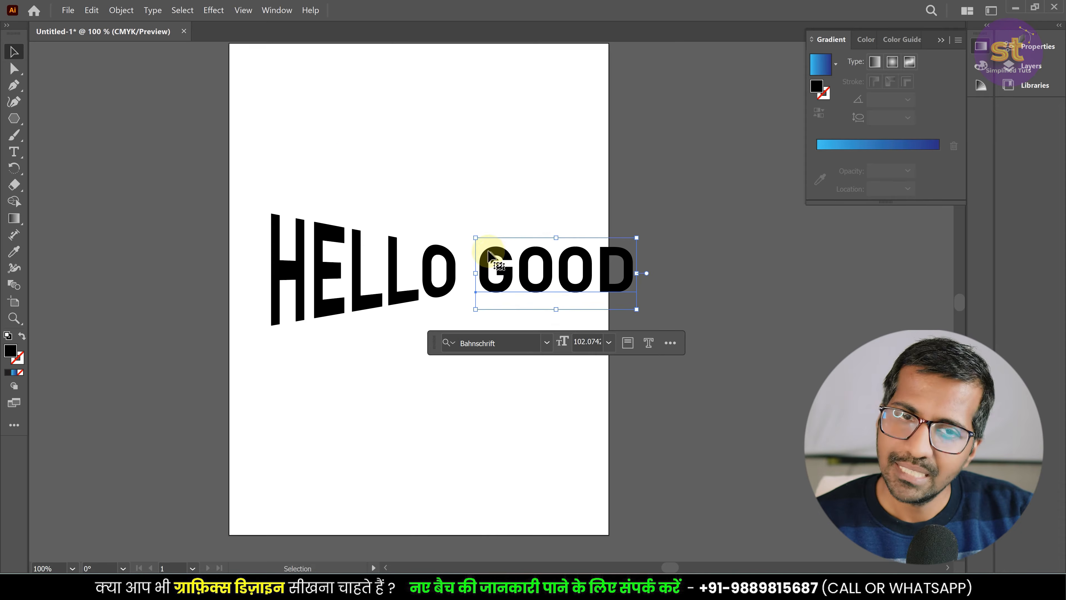
left_click(213, 10)
mouse_move(240, 106)
left_click(362, 107)
left_click_drag(762, 198, 763, 187)
left_click_drag(761, 225, 762, 236)
left_click_drag(762, 188, 760, 185)
left_click_drag(759, 235, 761, 238)
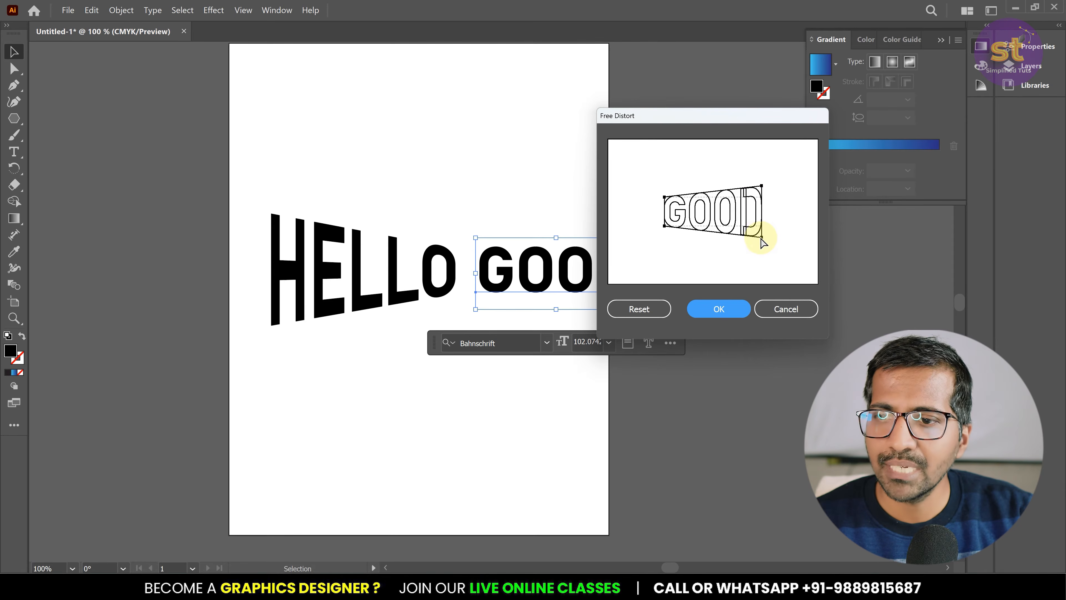
left_click(716, 307)
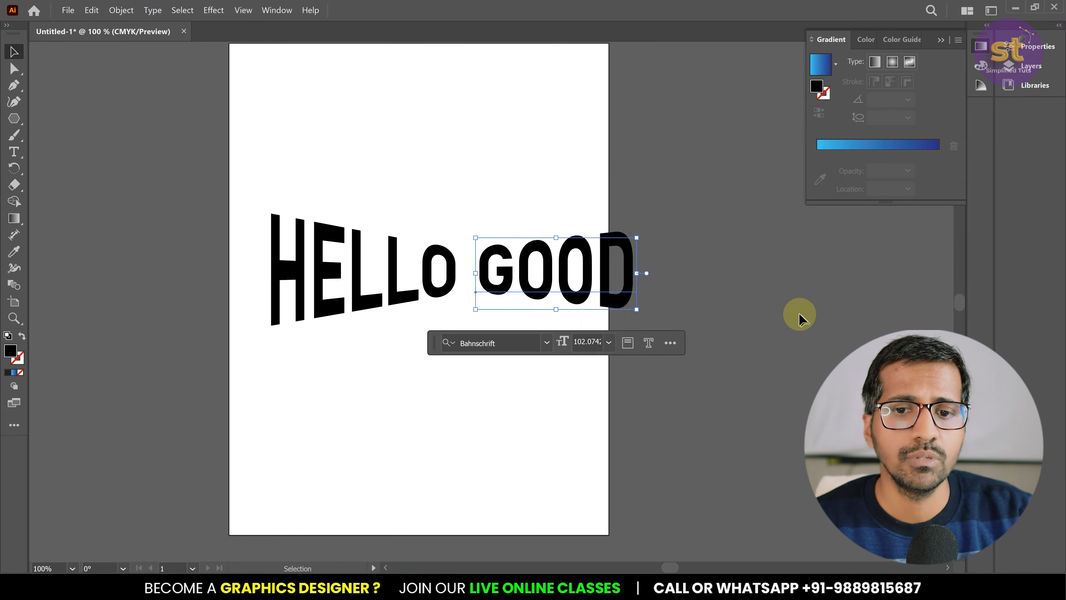
left_click(798, 312)
Step: Move the distorted GOOD text leftward so it sits close beside HELLO
left_click_drag(503, 252, 487, 249)
left_click(672, 278)
scroll(456, 297, "up", 1)
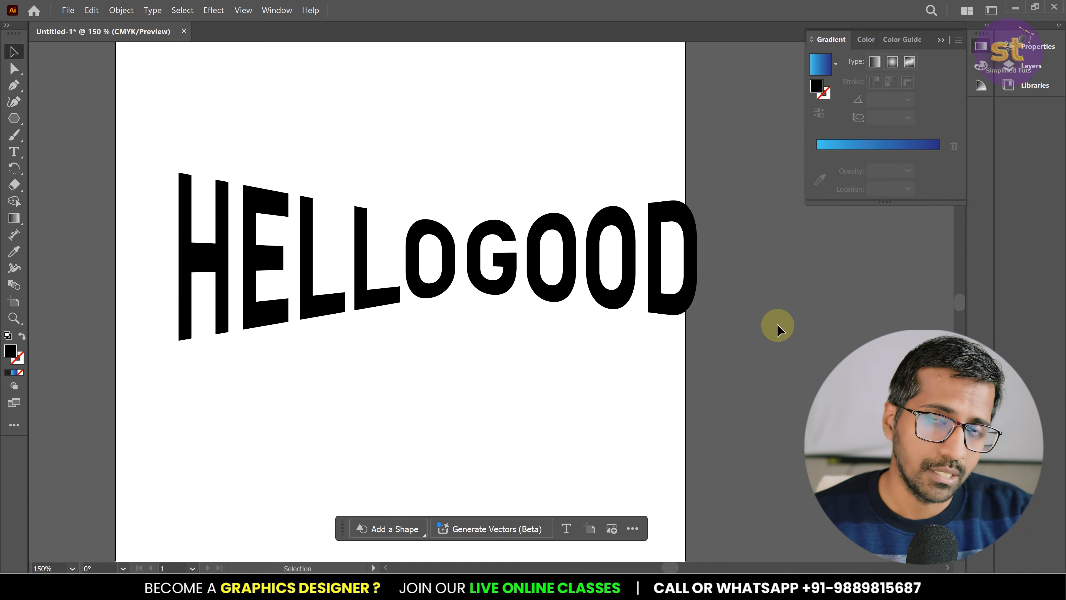
Step: Delete both distorted words from the artboard
left_click_drag(824, 341, 104, 233)
key("Delete")
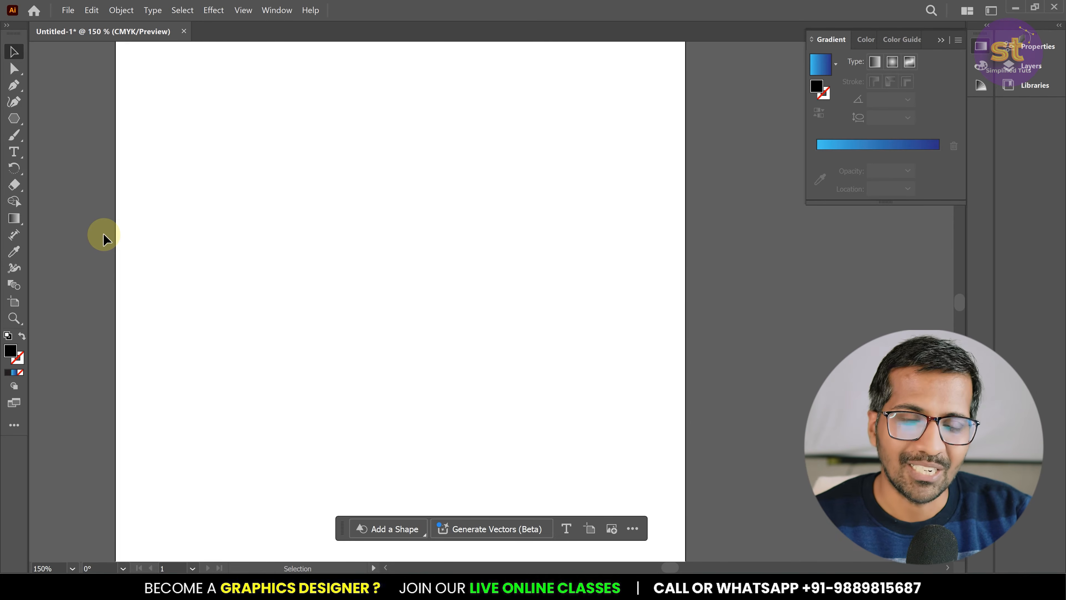
left_click(213, 10)
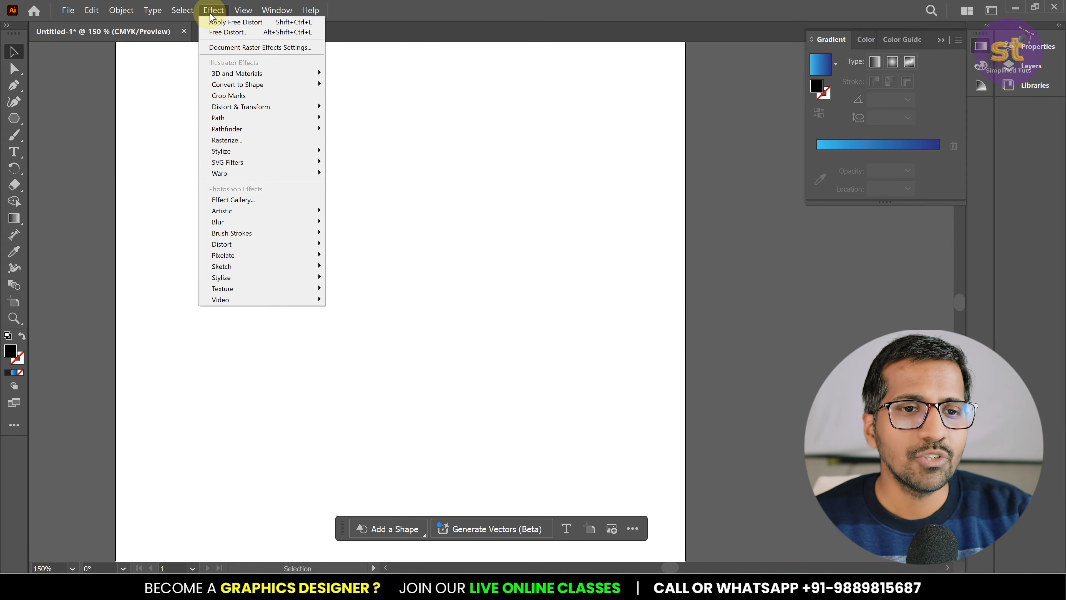
mouse_move(287, 106)
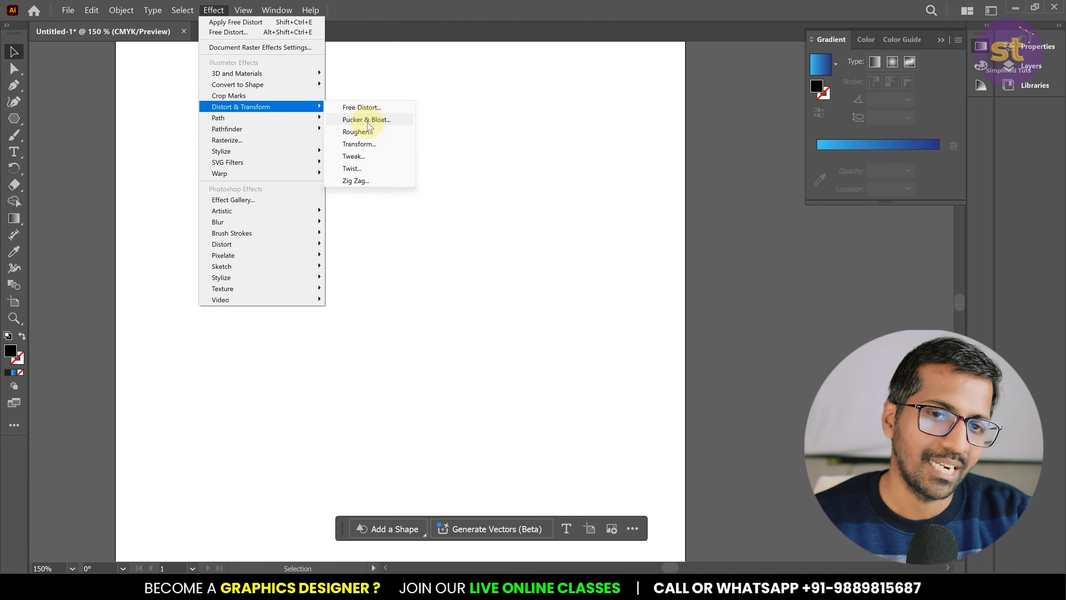
left_click(797, 226)
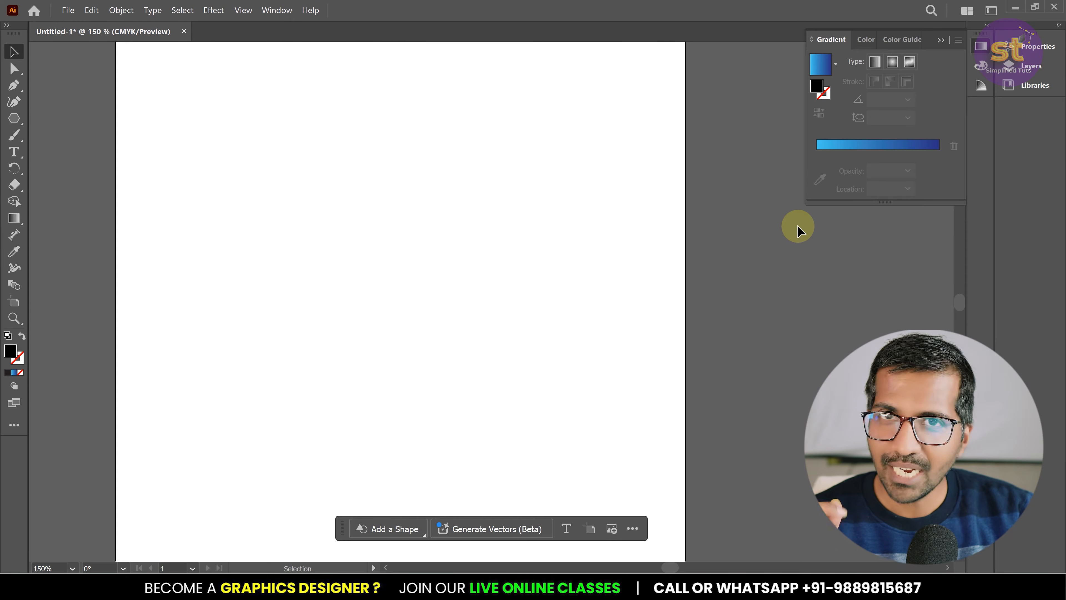
Step: Draw a square in the upper middle of the artboard and swap its fill and stroke to leave a black outline
scroll(519, 222, "down", 1)
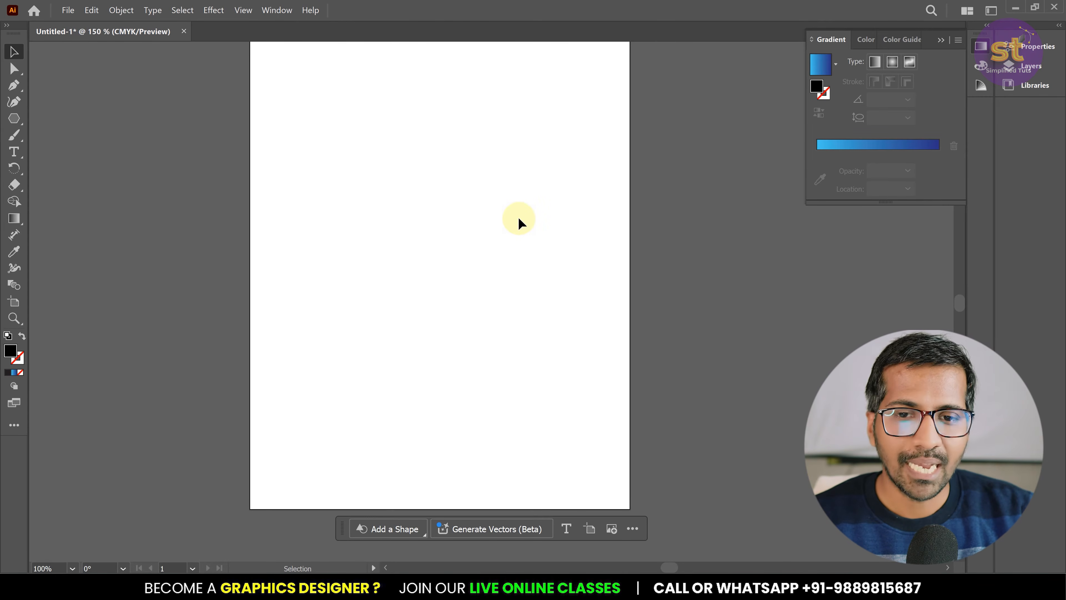
right_click(16, 119)
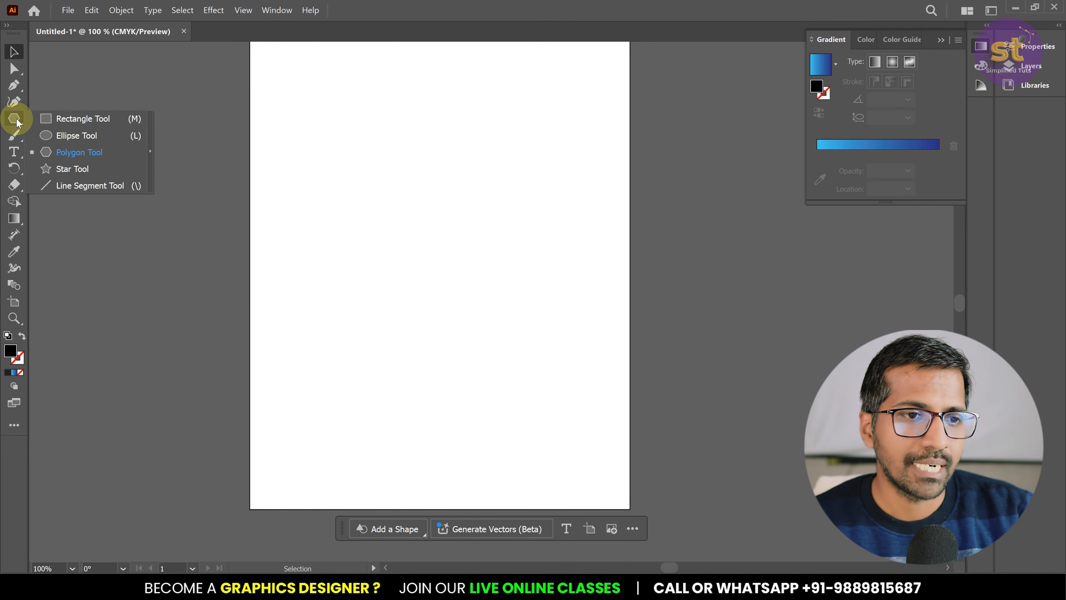
left_click(76, 121)
left_click_drag(377, 139, 544, 306)
left_click(14, 52)
left_click_drag(432, 175, 413, 175)
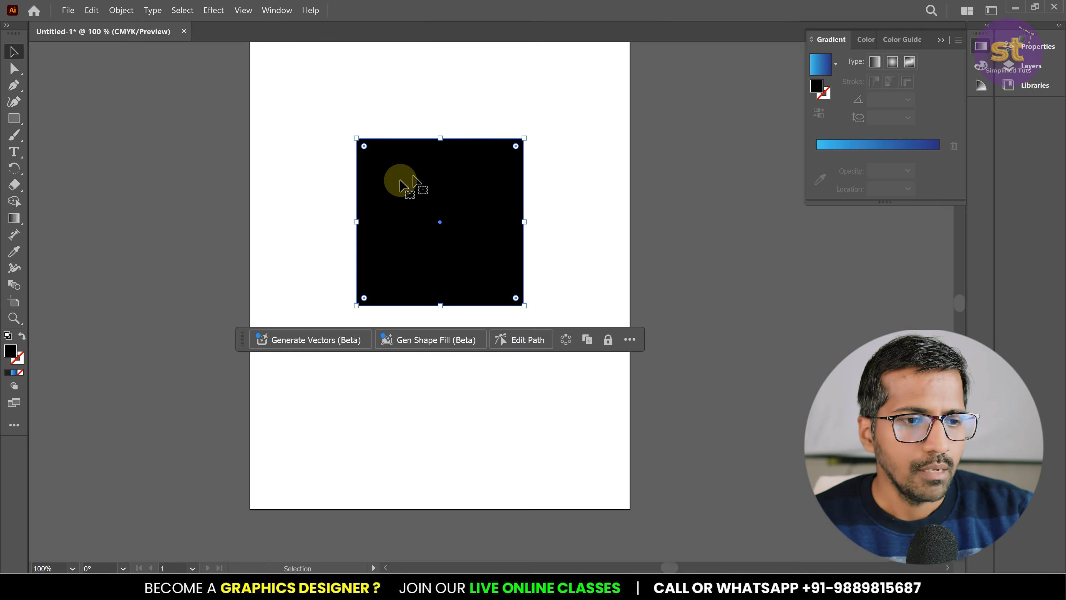
left_click(24, 338)
left_click(607, 276)
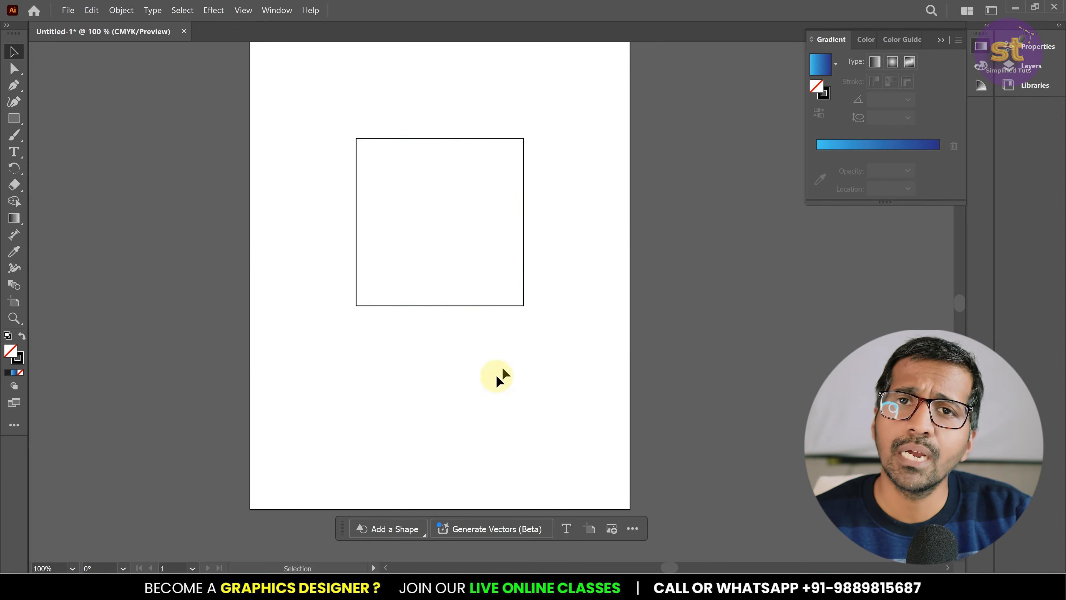
Step: Start a Pucker & Bloat effect on the outlined square and preview it with a pucker of -80%
key("ctrl+minus")
scroll(465, 260, "up", 1)
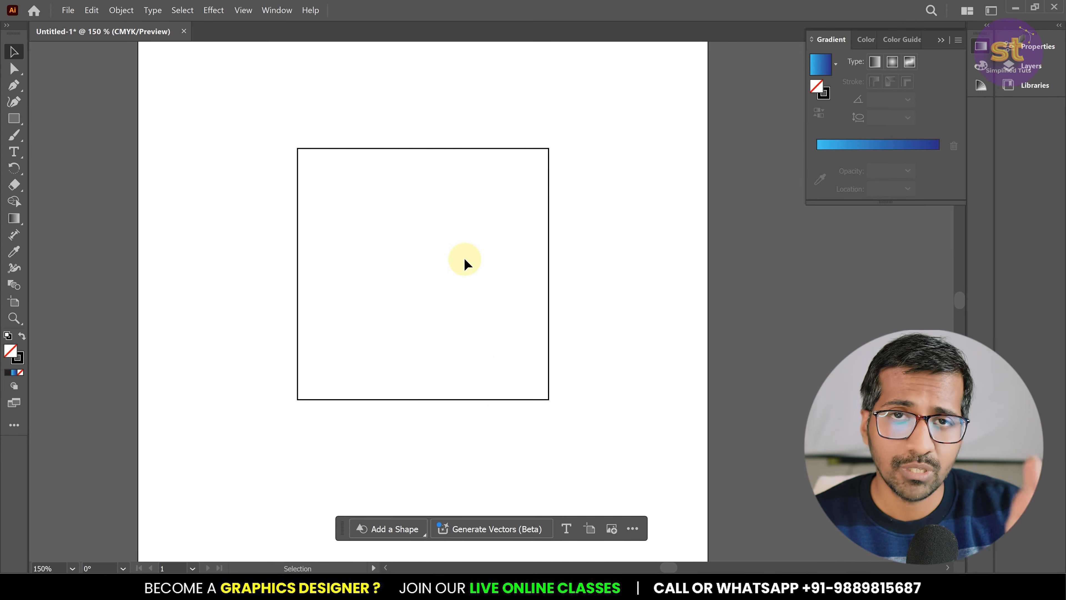
left_click(425, 150)
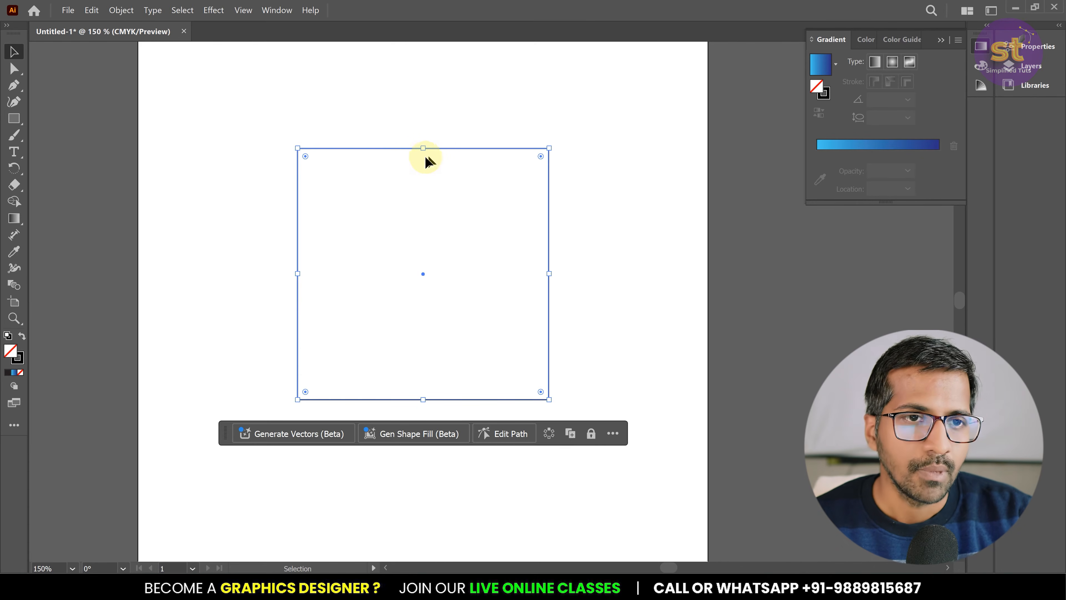
left_click(221, 13)
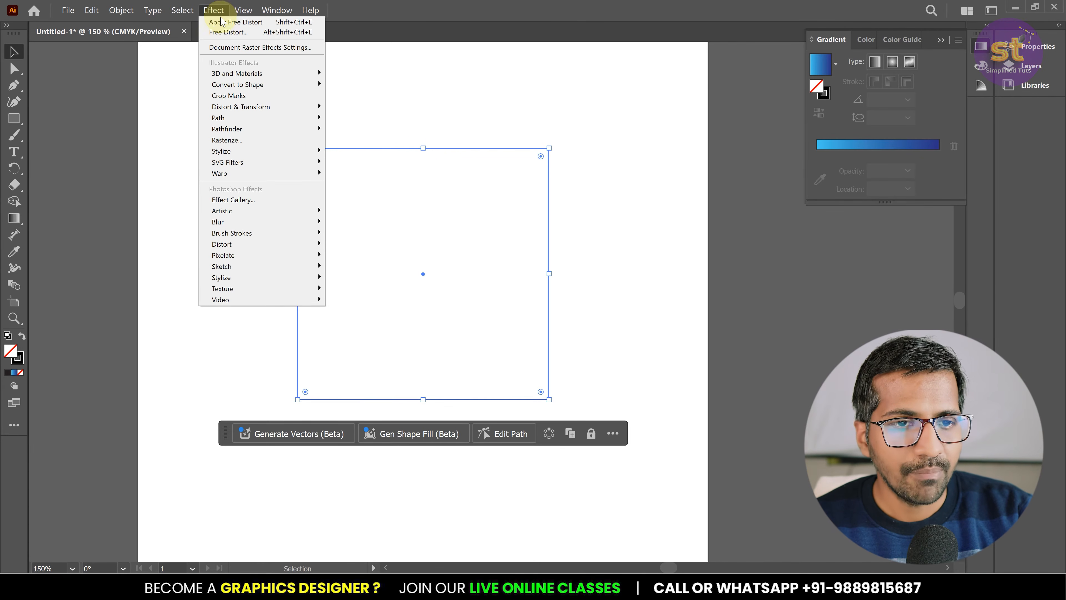
mouse_move(238, 106)
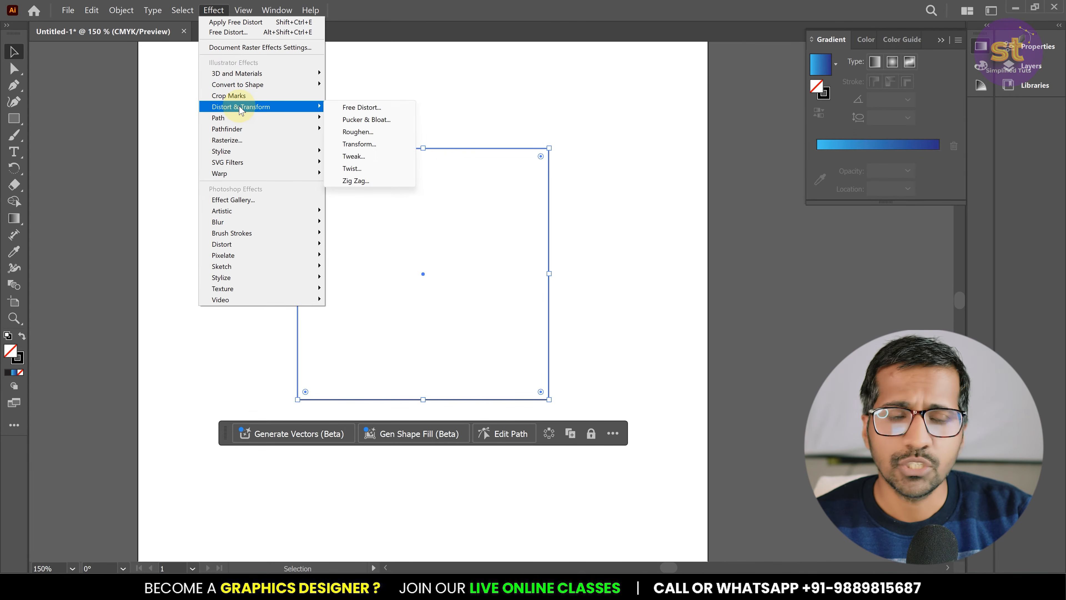
left_click(361, 119)
left_click_drag(590, 238, 658, 181)
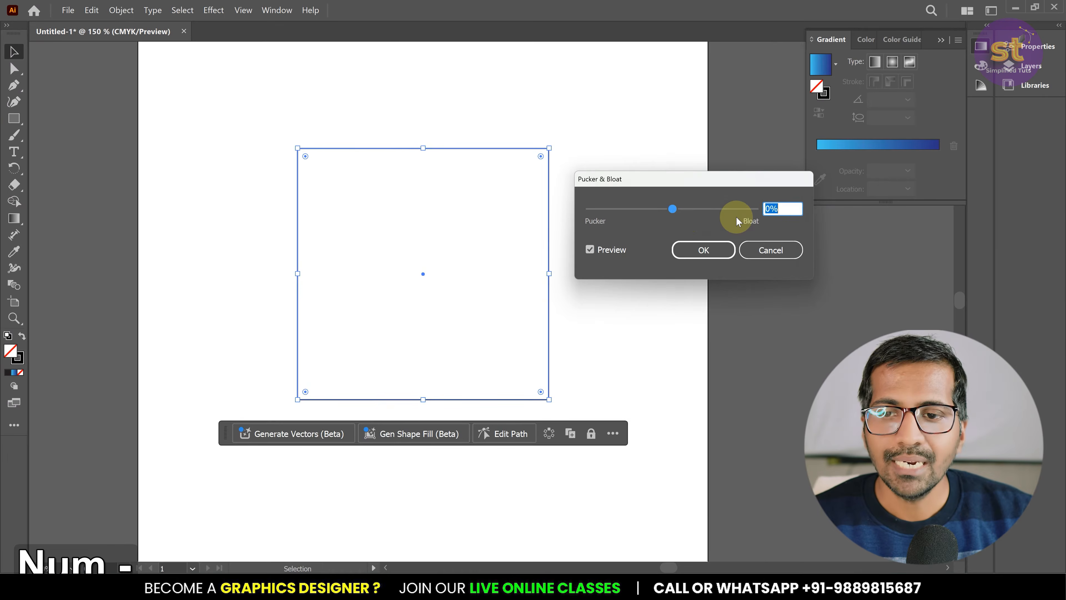
left_click_drag(741, 191, 640, 213)
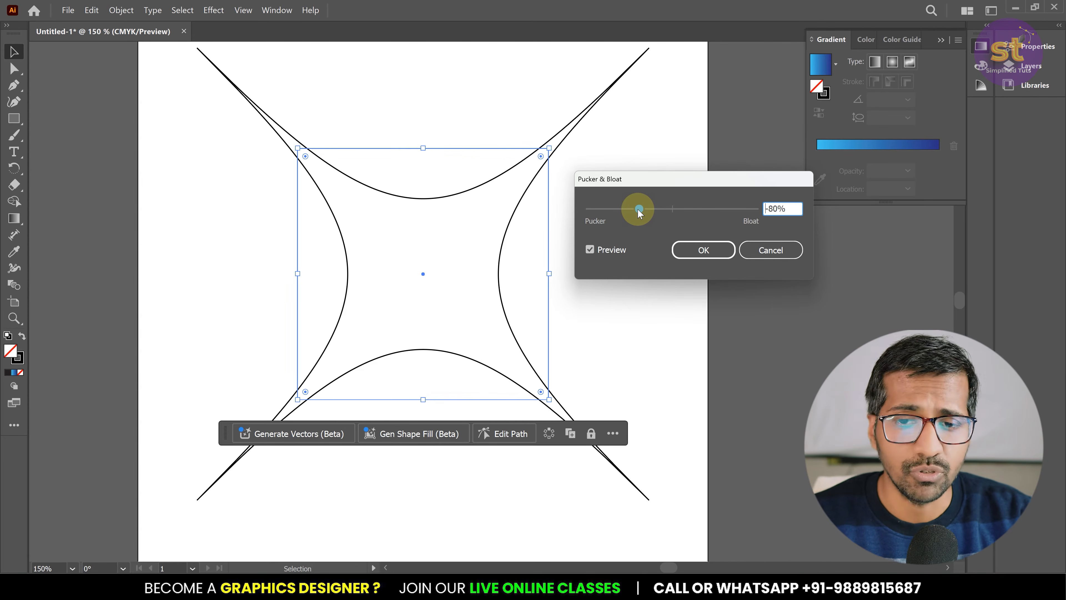
Step: Bloat the square by 80% to form a four-petal flower and apply the effect
left_click_drag(640, 213, 695, 213)
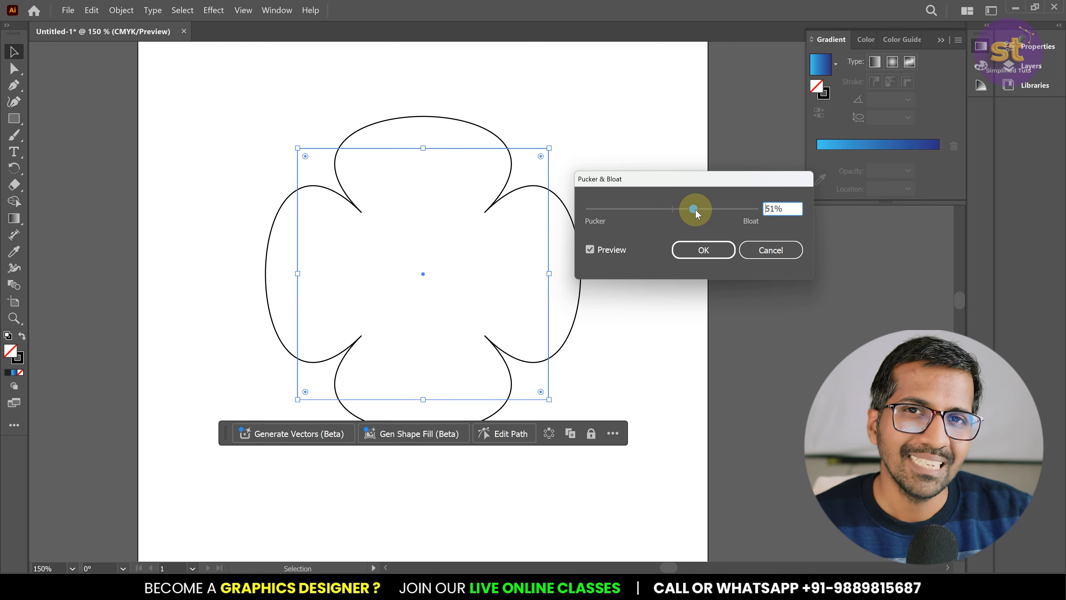
left_click_drag(696, 210, 707, 209)
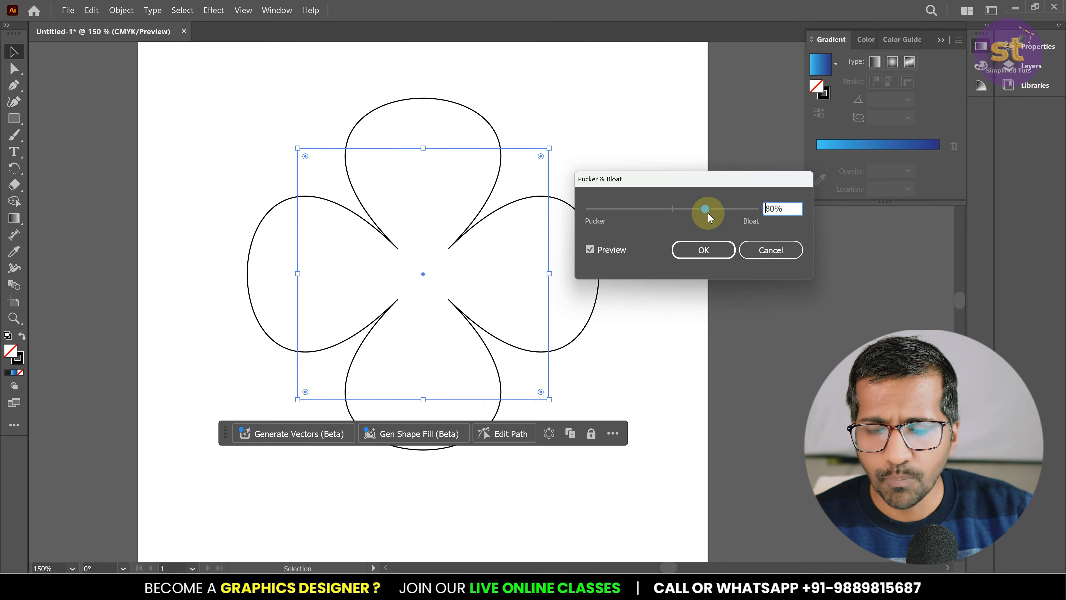
left_click(701, 251)
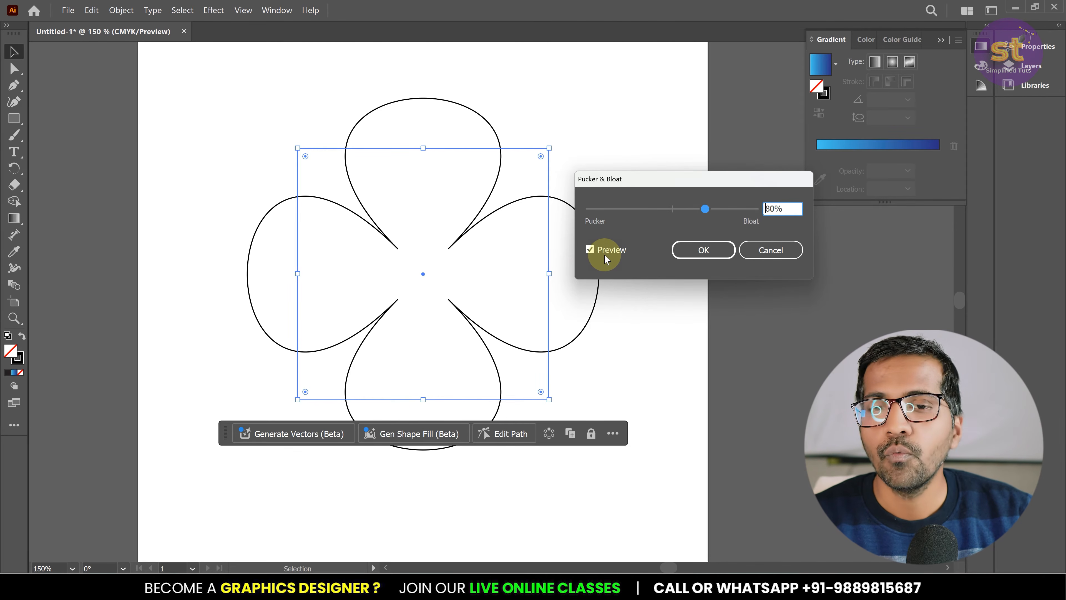
left_click(699, 252)
left_click(763, 322)
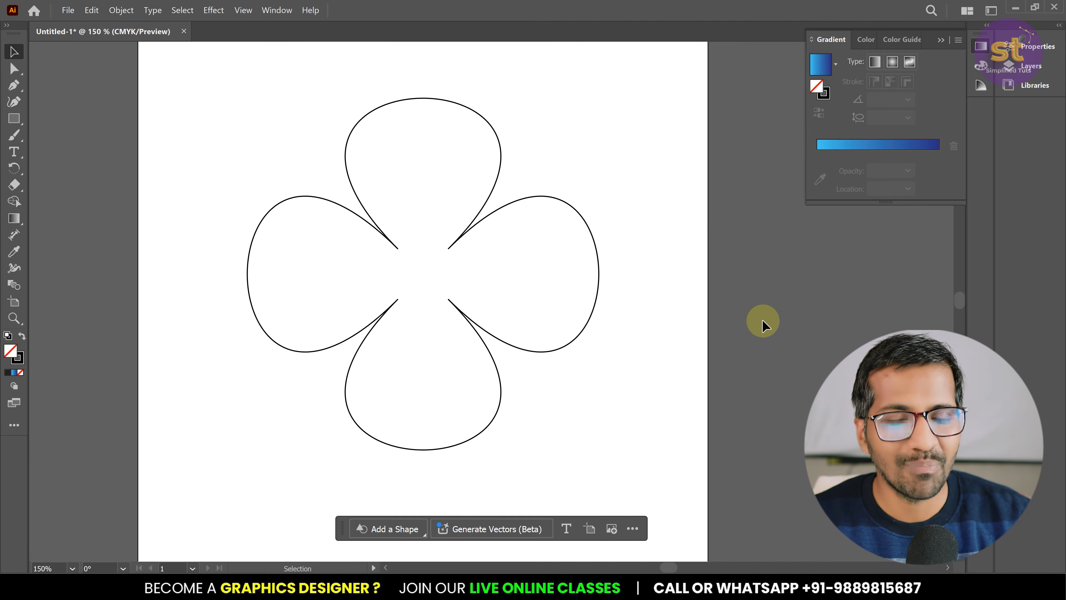
Step: Copy the flower, paste the duplicate in place and shrink it to a tiny shape at the flower's centre
left_click(423, 99)
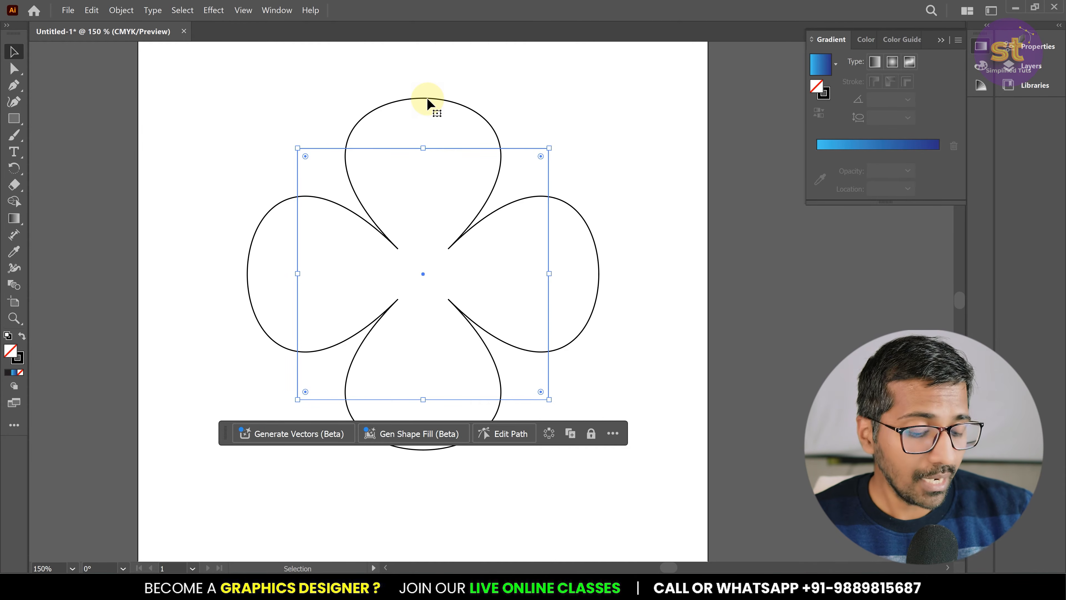
key("ctrl+c")
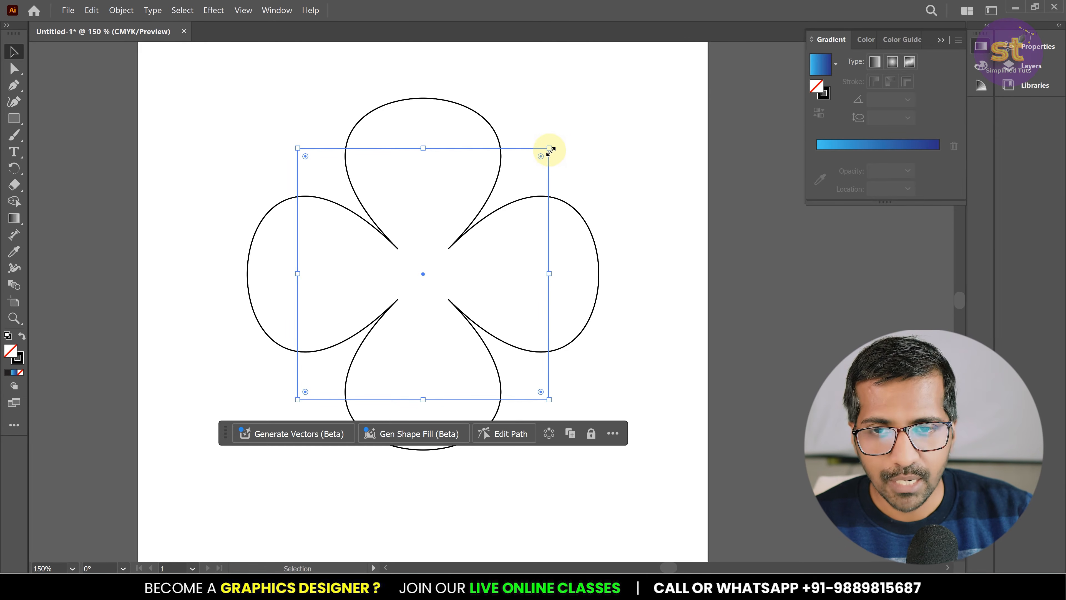
left_click_drag(552, 146, 427, 256)
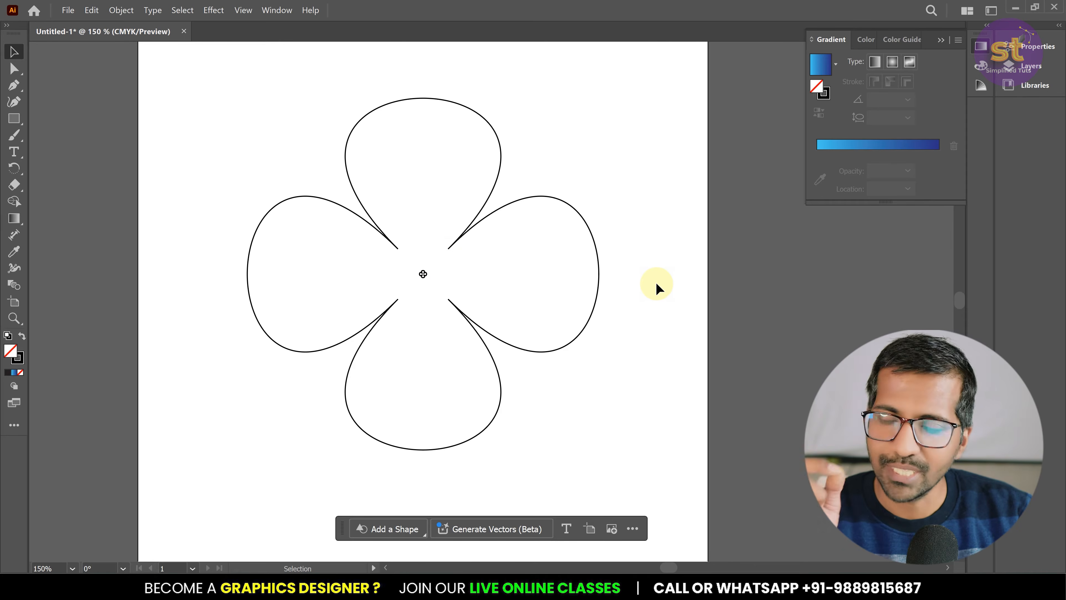
Step: Make a blend between the large flower and its tiny central copy
left_click_drag(181, 76, 616, 427)
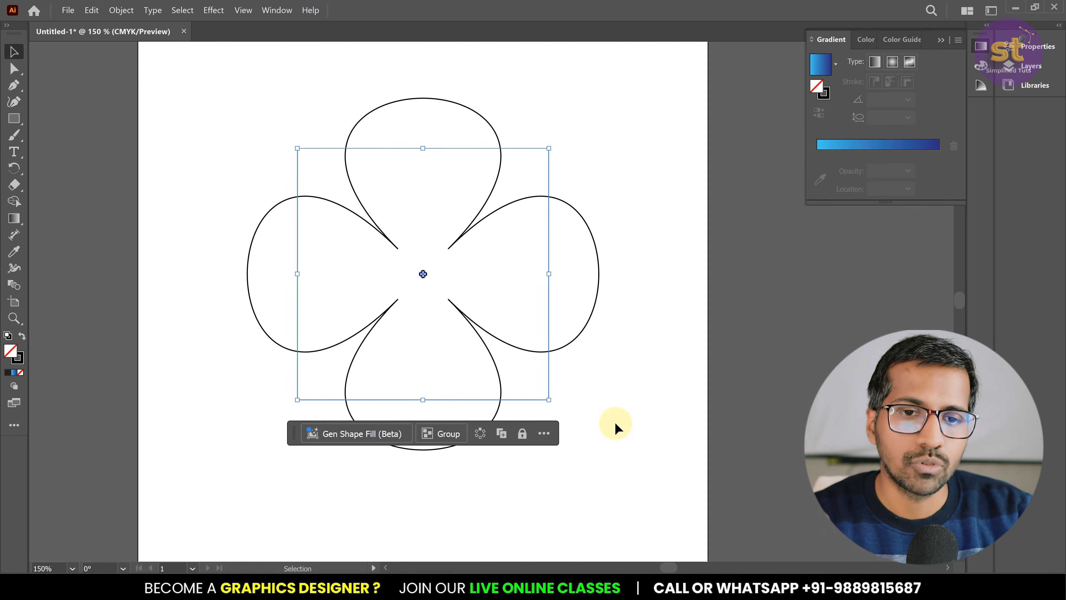
left_click(119, 11)
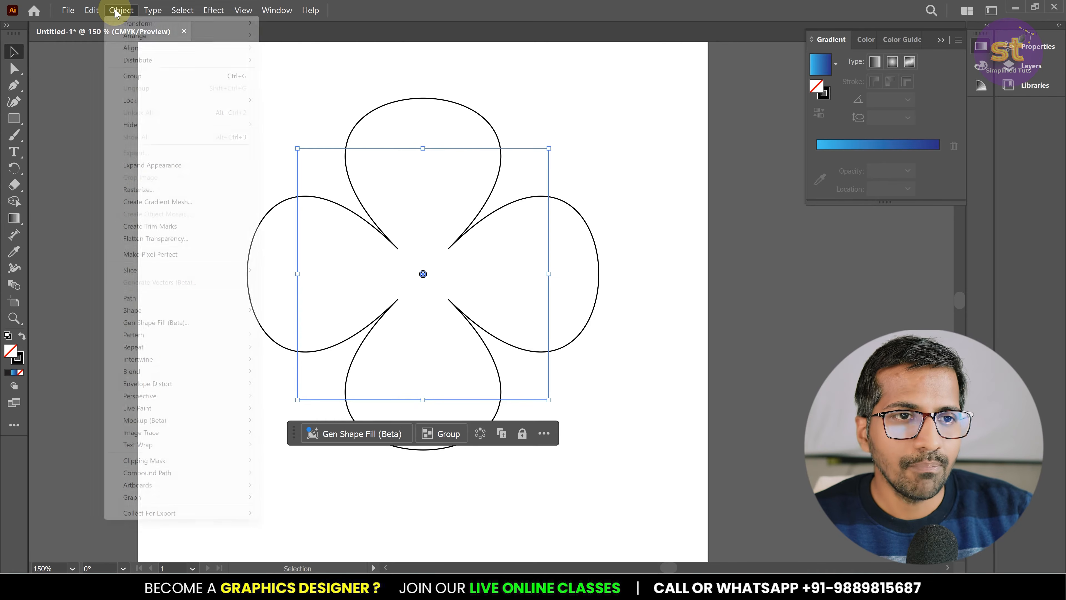
mouse_move(177, 371)
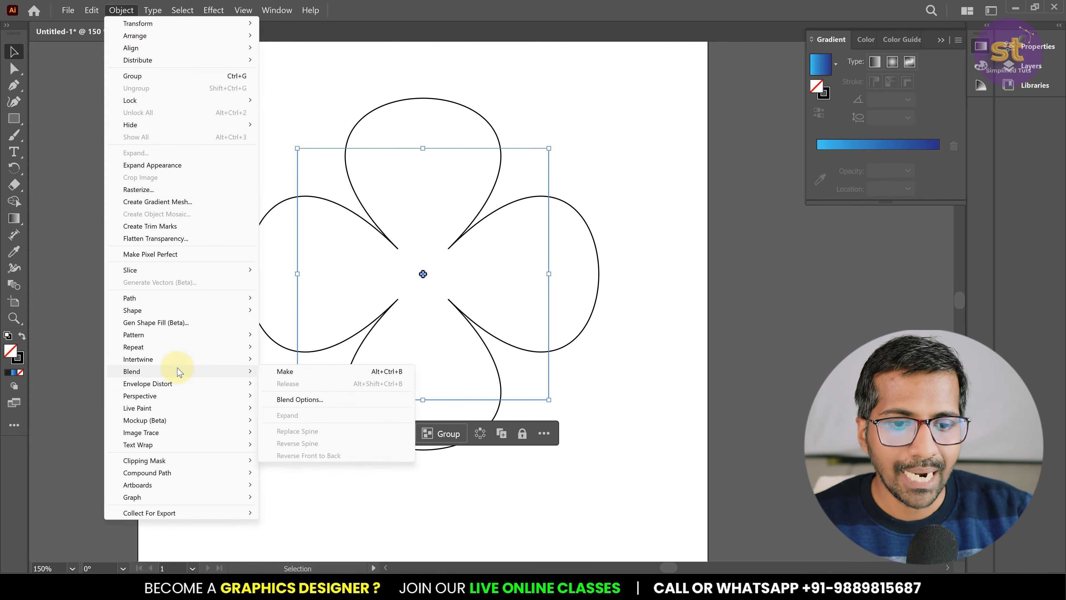
left_click(294, 372)
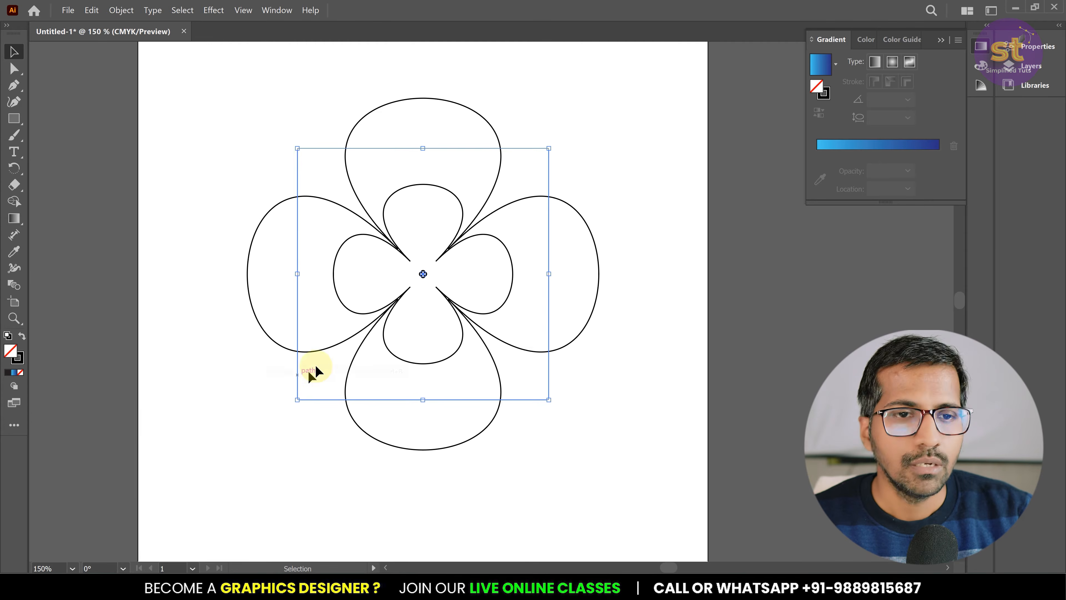
Step: Change the blend's spacing from Smooth Color and raise its step count until closely spaced concentric outlines fill the petals
left_click(120, 10)
mouse_move(155, 370)
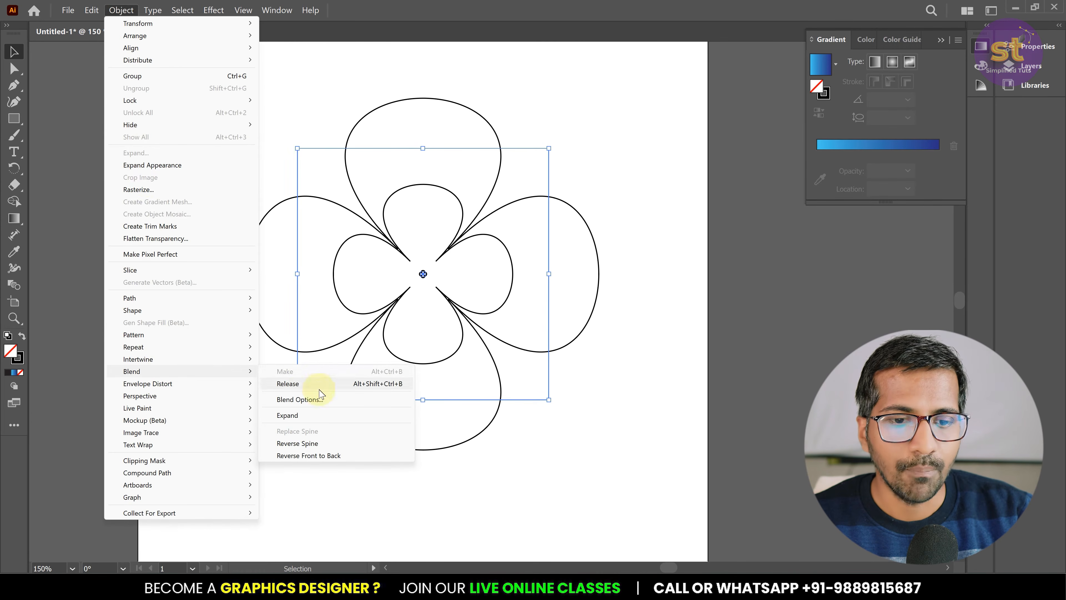
left_click(313, 399)
left_click_drag(554, 171, 679, 164)
left_click(638, 199)
left_click(661, 232)
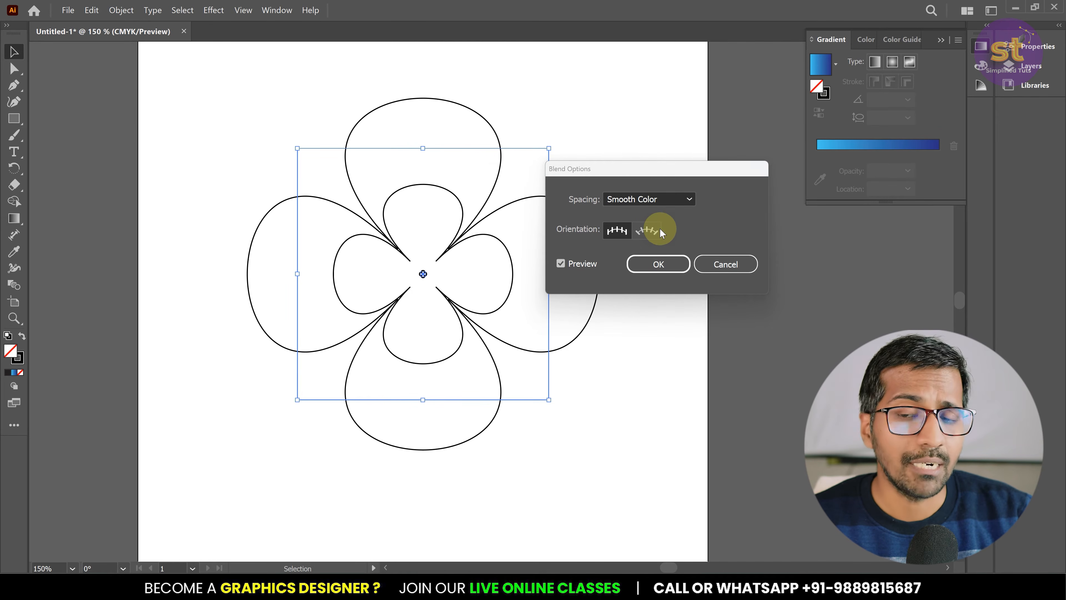
key("Up")
key("Up")
key("Up")
key("Up")
key("Up")
key("Up")
key("Up")
key("Up")
key("Up")
key("Up")
key("Up")
key("Up")
key("Up")
key("Up")
key("Up")
key("Up")
key("Up")
key("Up")
key("Up")
key("Up")
key("Up")
key("Up")
key("Up")
key("Up")
key("Up")
key("Up")
key("Up")
key("Up")
key("Up")
key("Up")
key("Up")
key("Up")
key("Up")
key("Up")
key("Up")
key("Up")
key("Up")
key("Up")
key("Up")
key("Up")
key("Up")
key("Up")
key("Up")
key("Up")
key("Up")
key("Up")
left_click(665, 267)
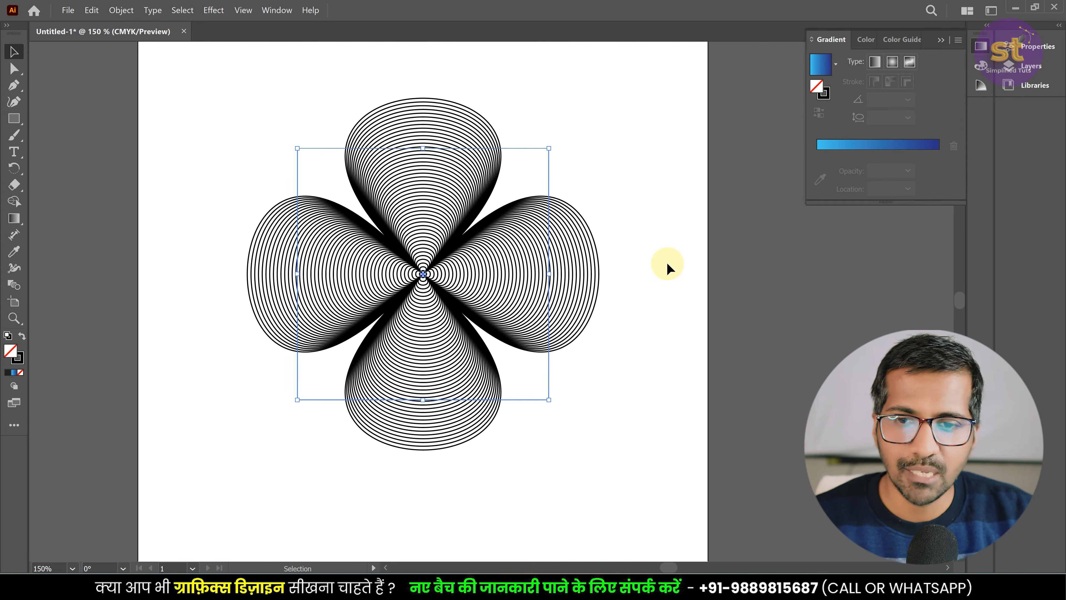
Step: Set the blended flower's stroke weight to 0.3 pt
left_click(1034, 49)
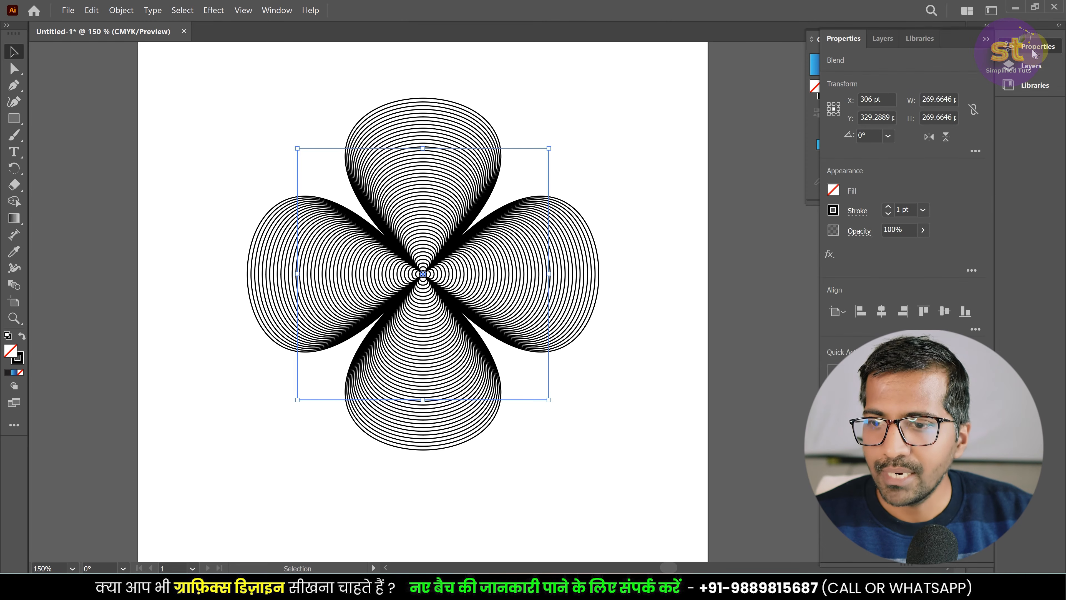
left_click(913, 209)
type("0.")
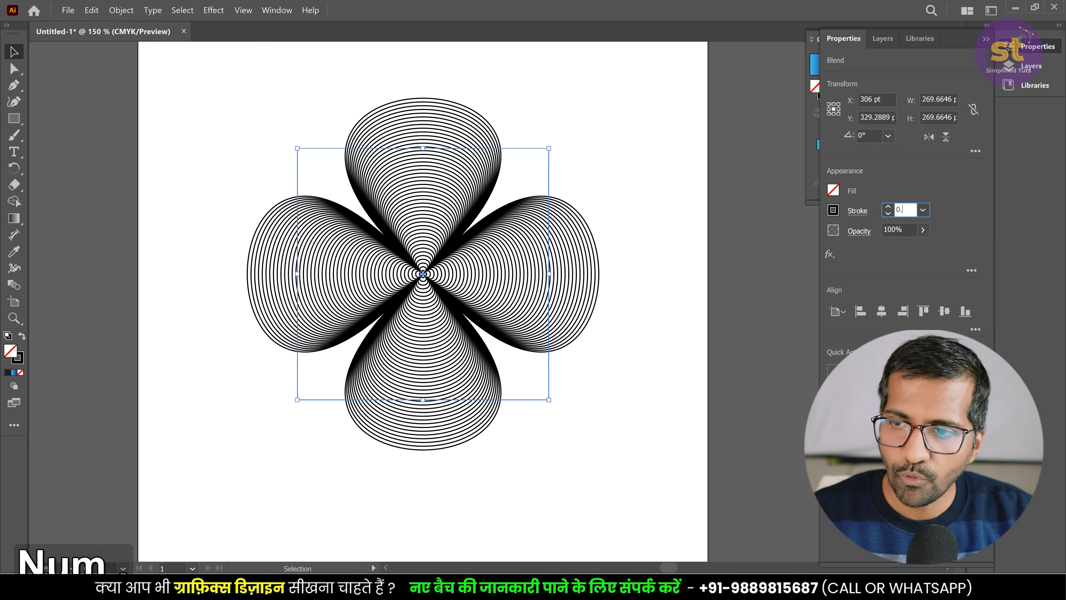
type("3")
key("Return")
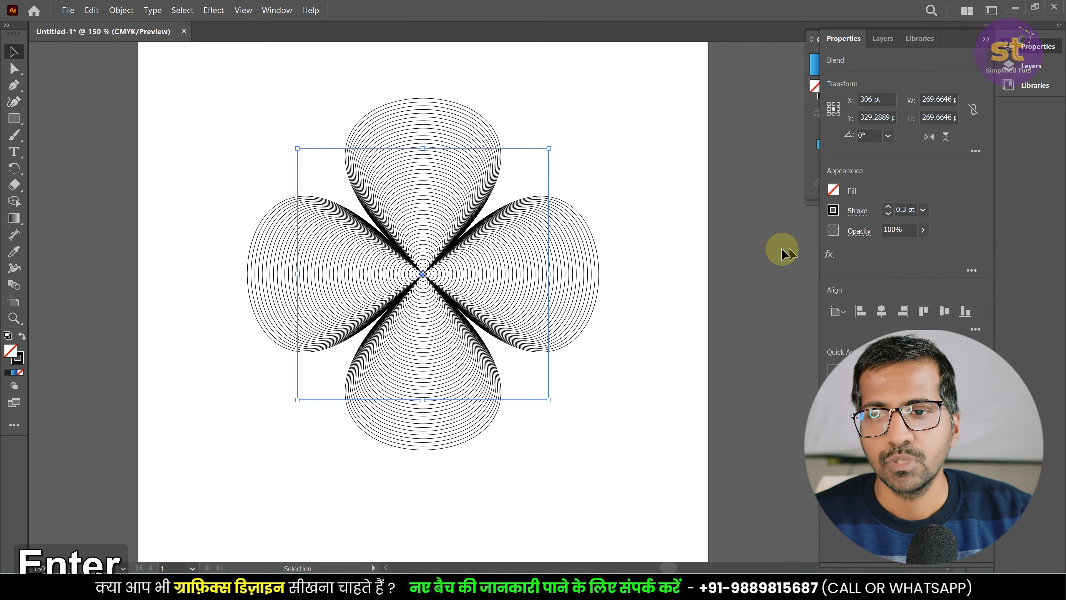
left_click(756, 246)
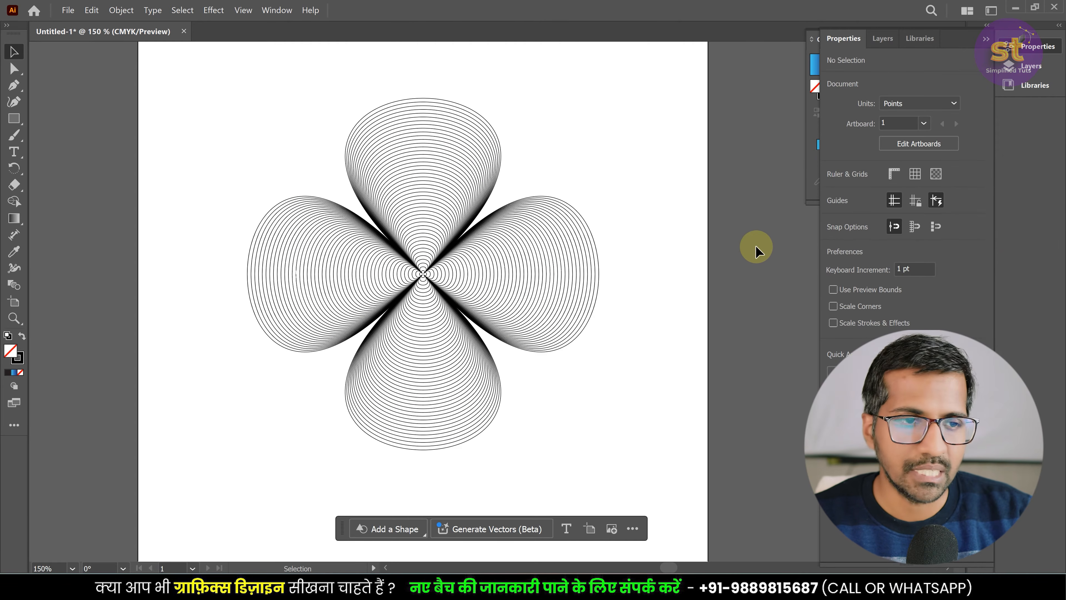
Step: Group the blended flower and move it about 12 pt left and 67 pt down on the artboard
scroll(452, 281, "down", 2)
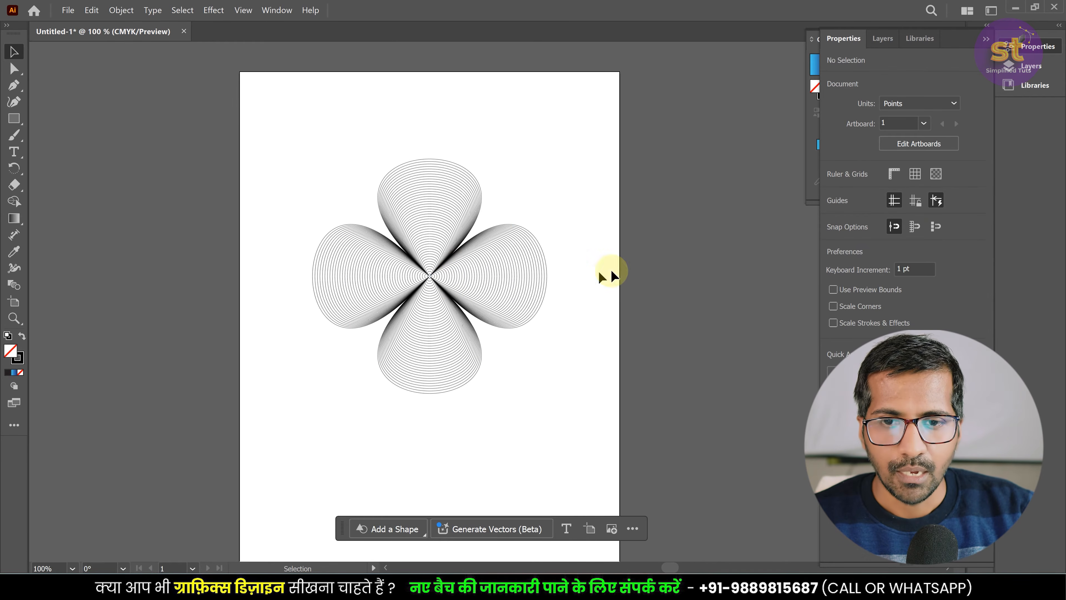
left_click_drag(708, 413, 249, 138)
left_click(454, 229)
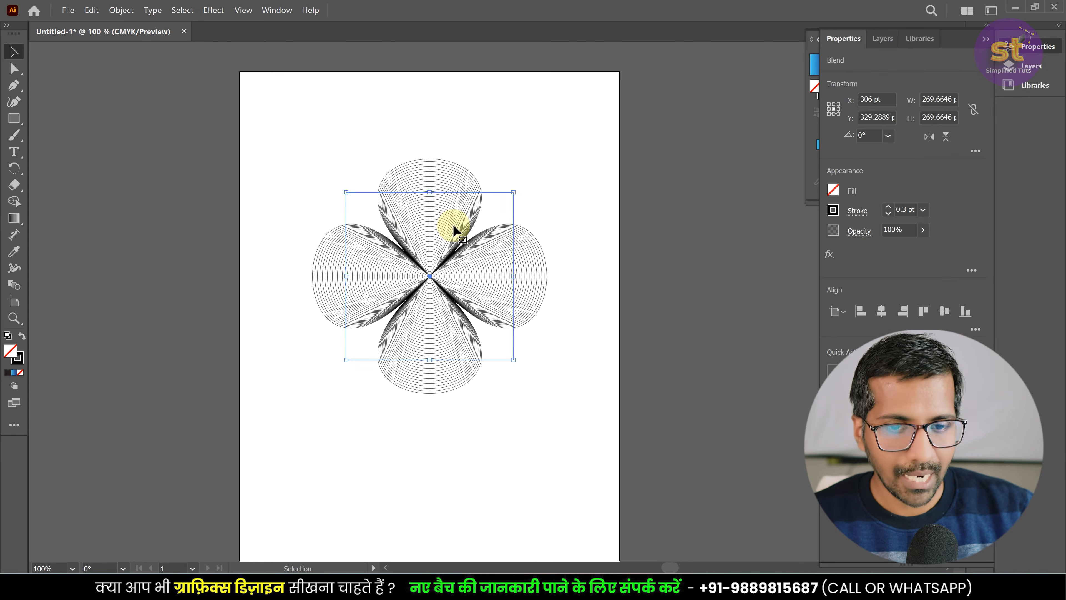
key("ctrl+g")
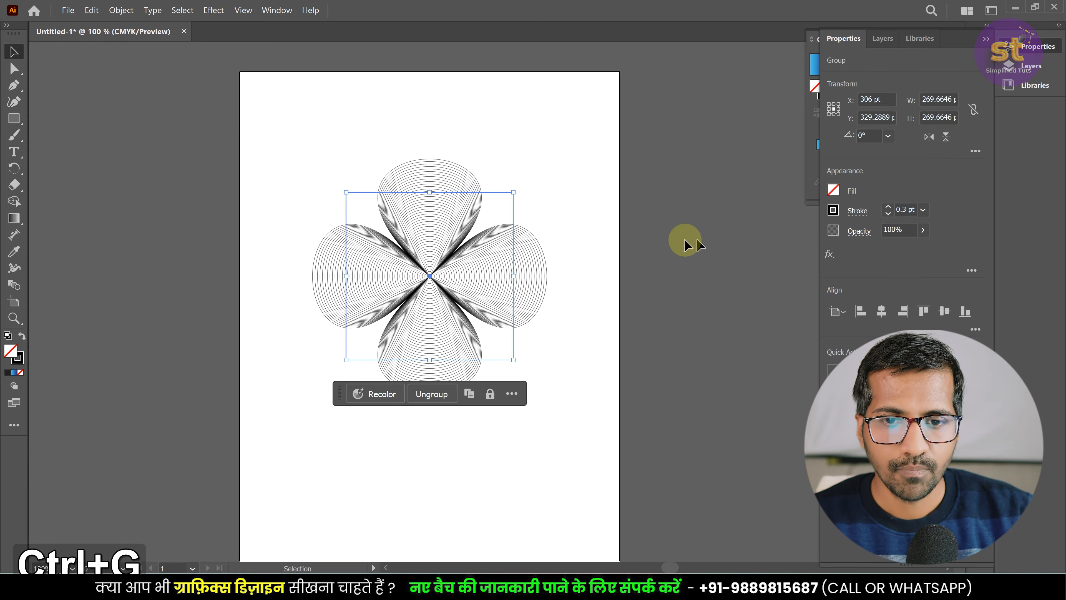
left_click(686, 238)
left_click_drag(431, 267, 421, 316)
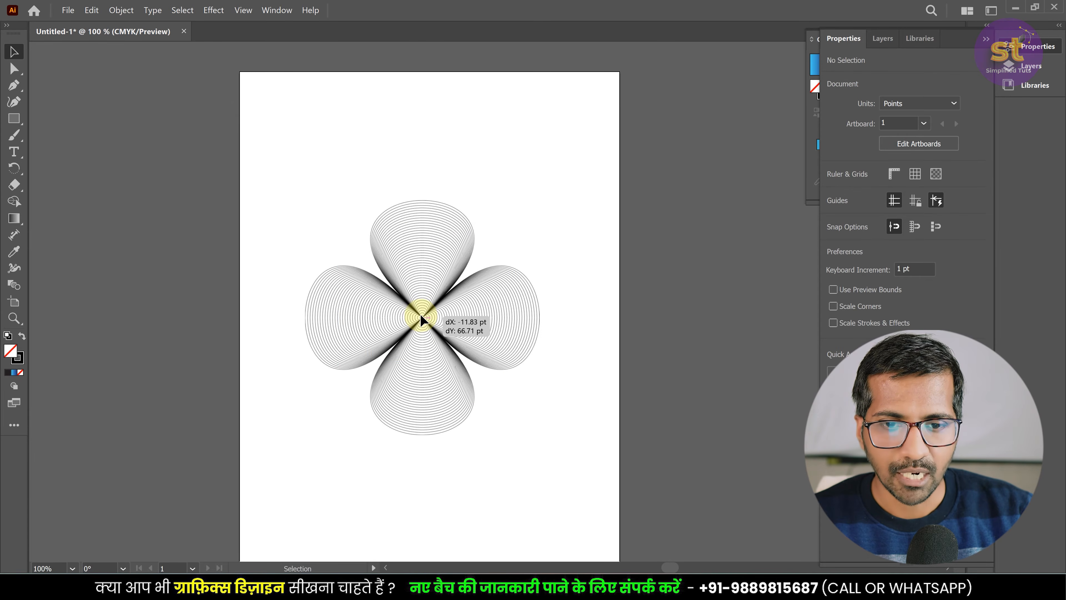
left_click(635, 291)
Step: Draw a black-filled, strokeless 612 × 792 pt rectangle covering the whole artboard and send it behind the flower
left_click(14, 118)
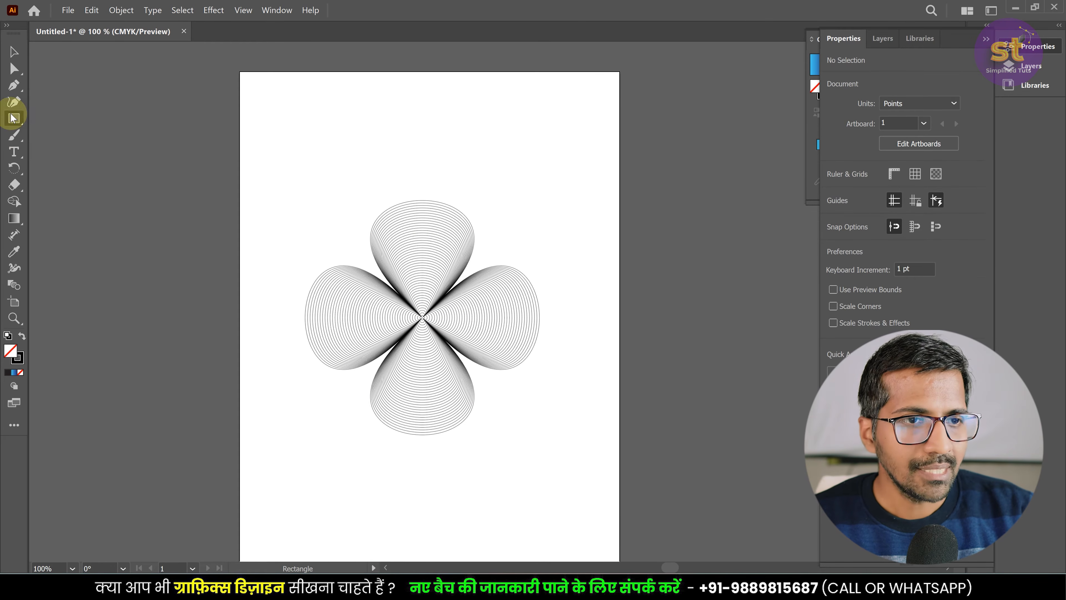
left_click_drag(240, 71, 619, 517)
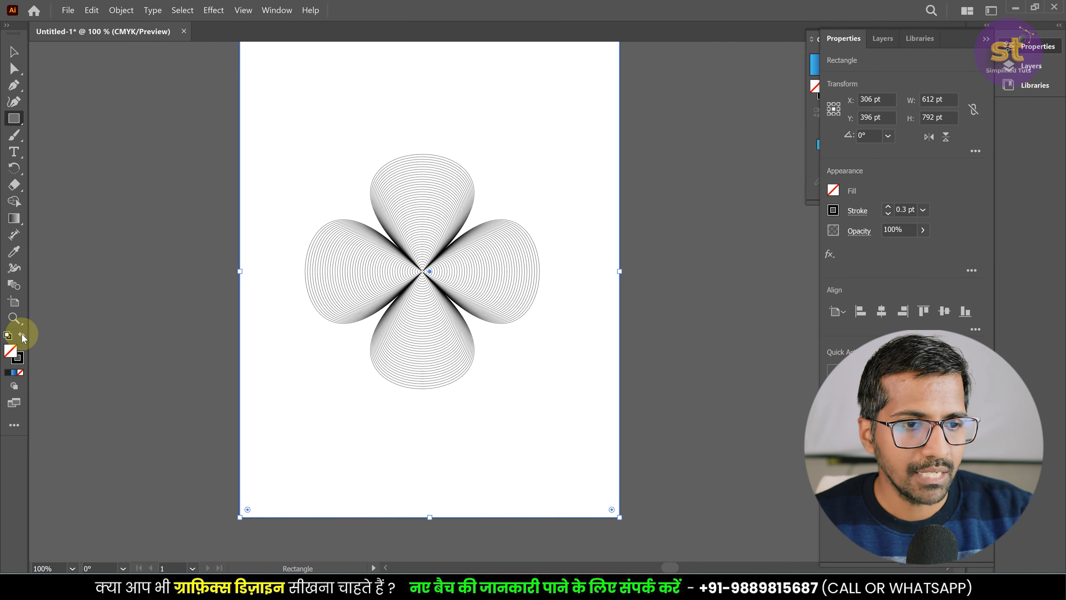
left_click(22, 336)
left_click(13, 51)
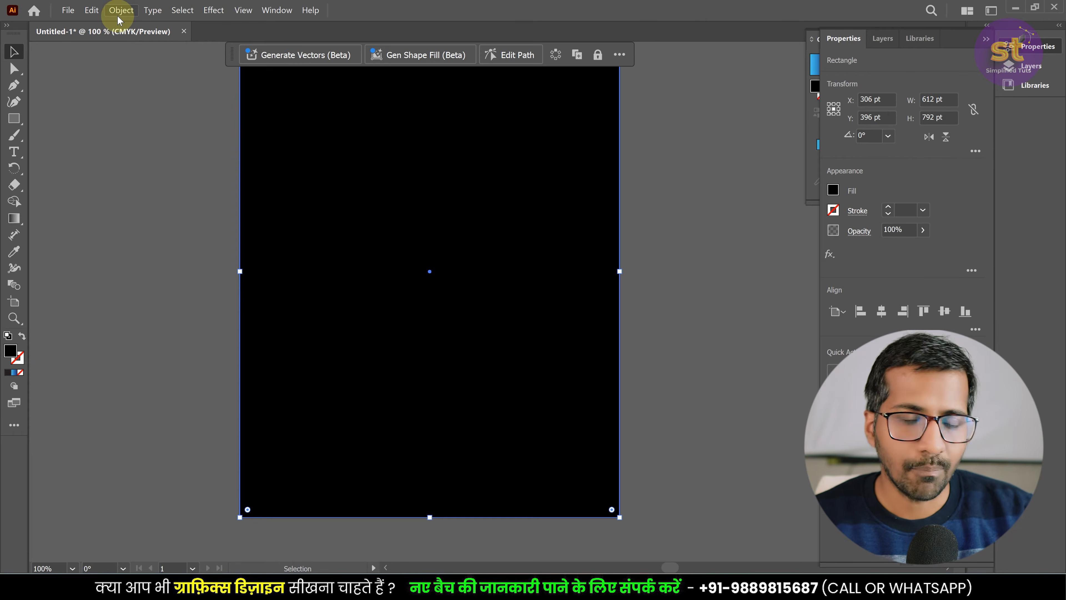
left_click(131, 15)
mouse_move(144, 39)
left_click(293, 73)
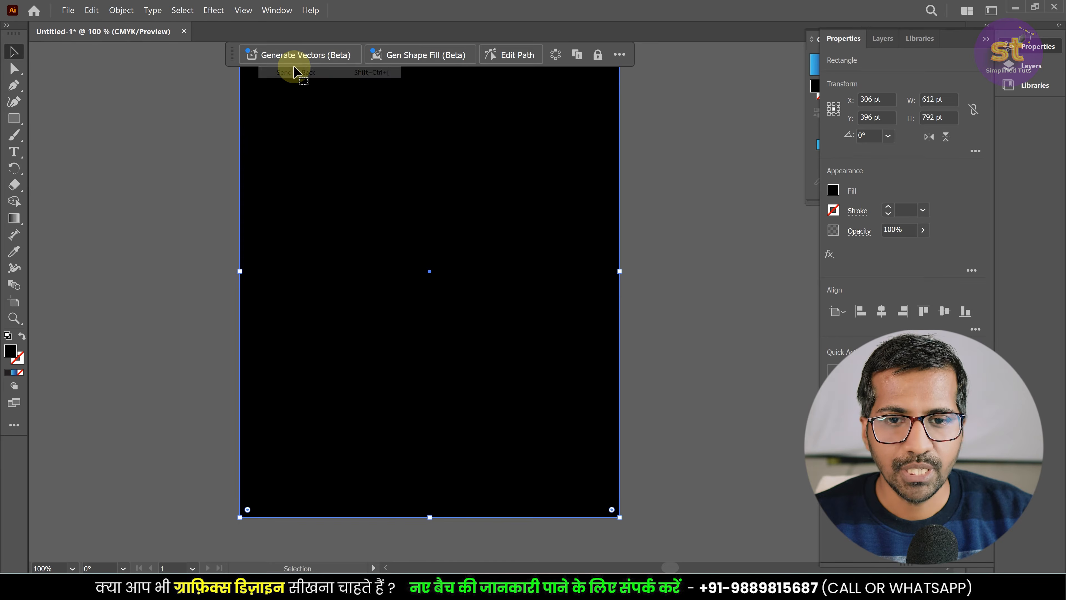
left_click(625, 208)
Step: Select the blended flower on the black background and change its stroke colour to white
left_click(461, 214)
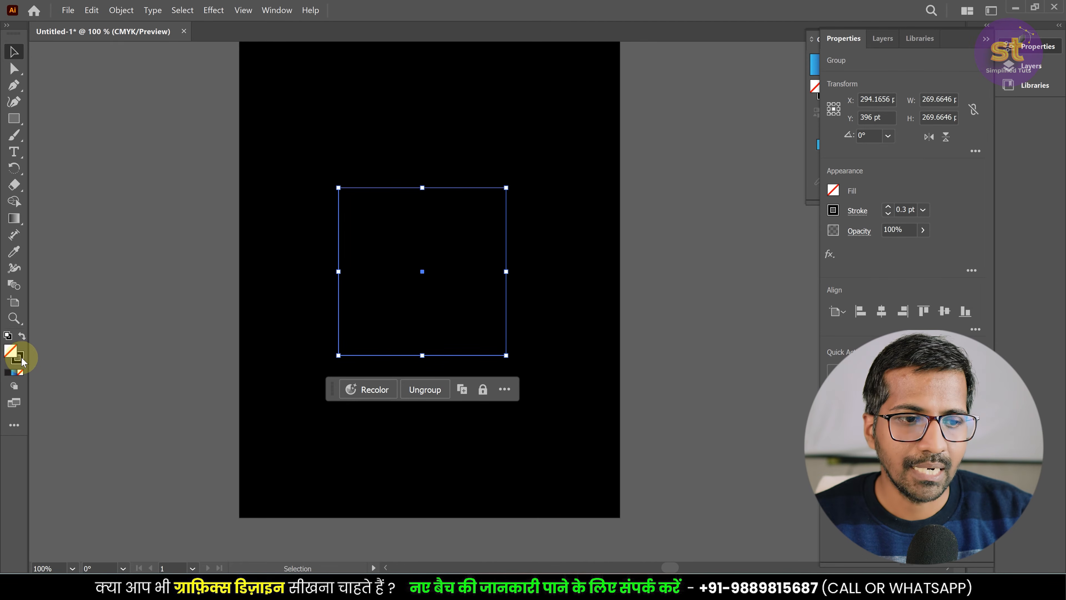
left_click(833, 210)
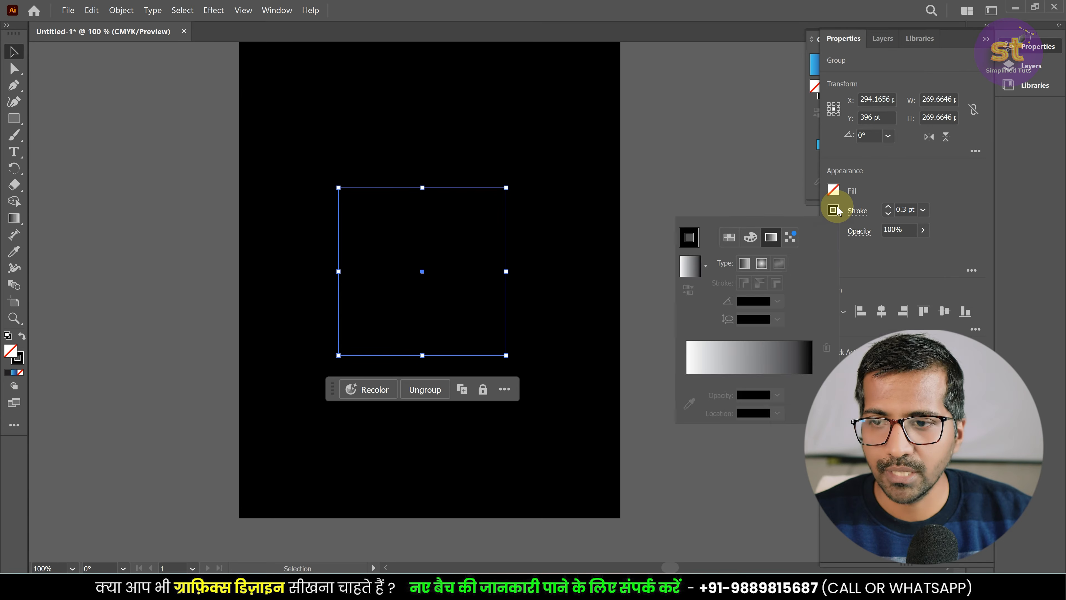
left_click(730, 240)
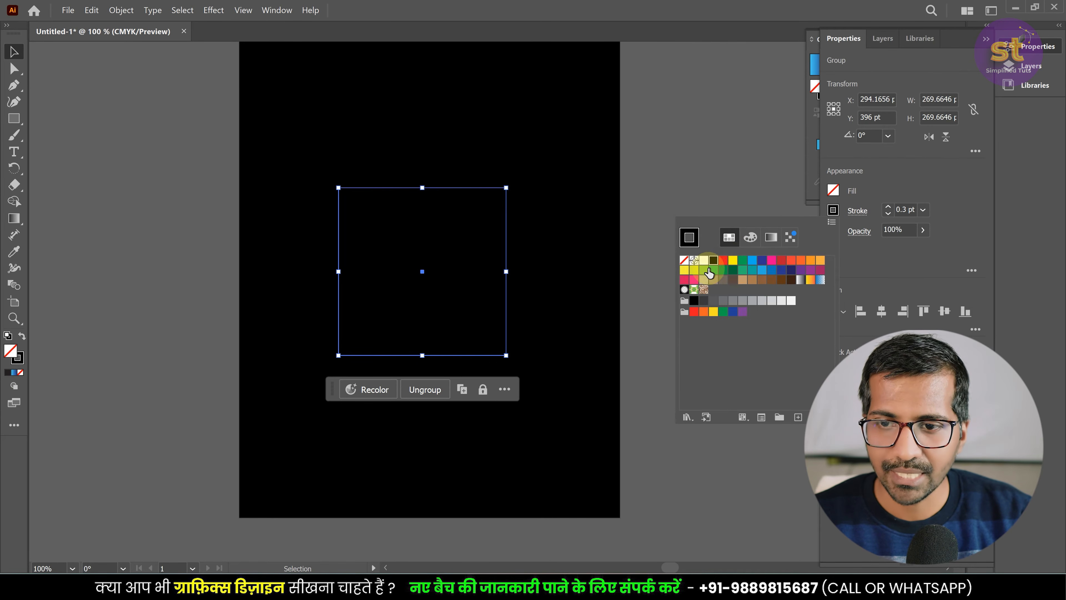
left_click(707, 261)
left_click(400, 250)
scroll(418, 262, "up", 3)
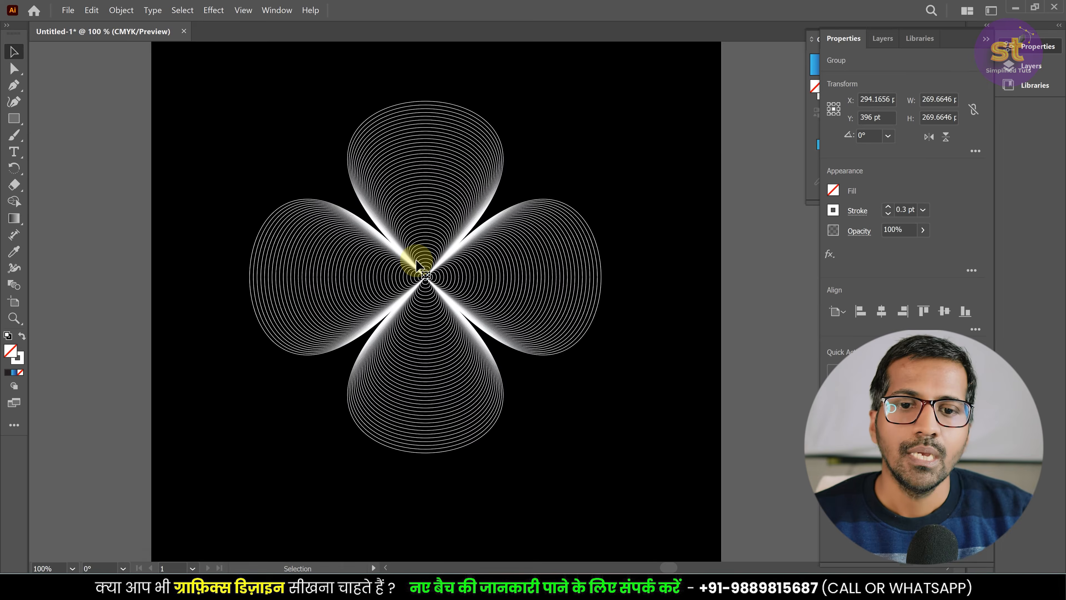
scroll(388, 242, "down", 1)
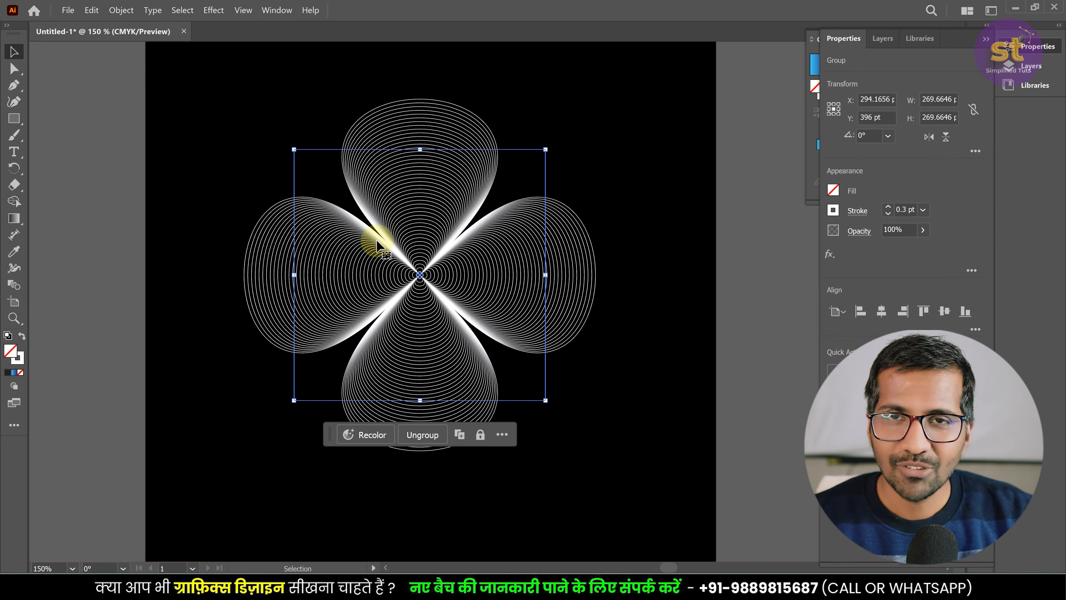
Step: Try the Gradient tool with a radial gradient on the flower's fill and undo it
left_click(13, 218)
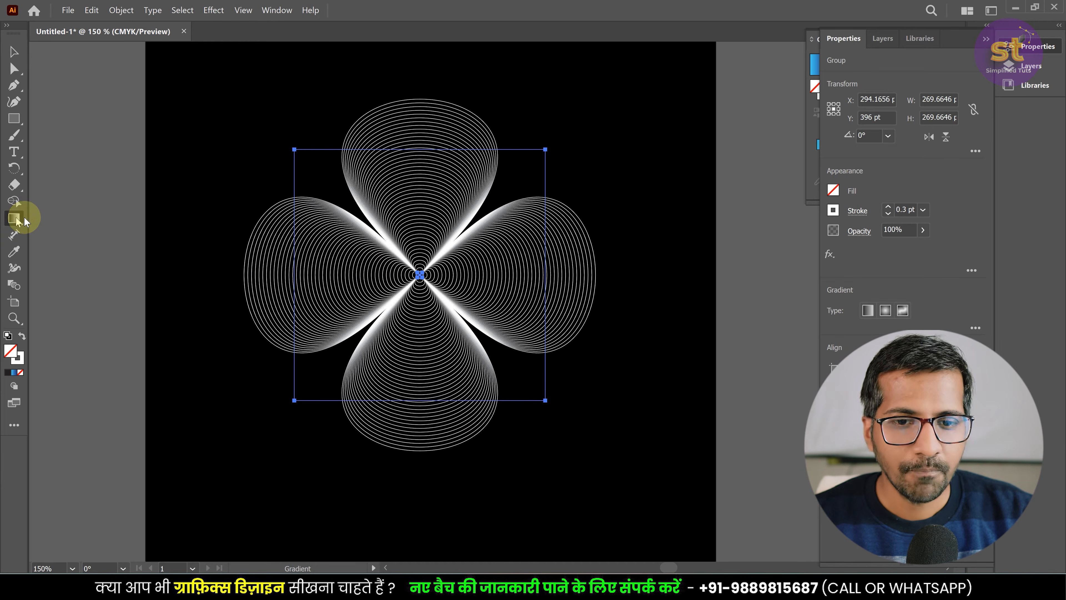
left_click(887, 311)
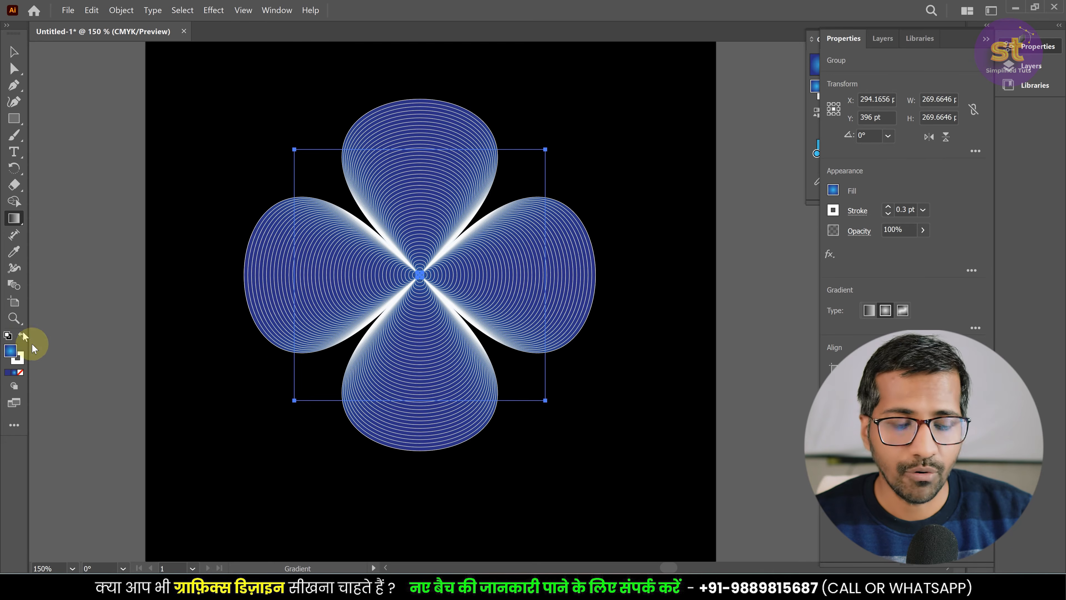
key("ctrl+z")
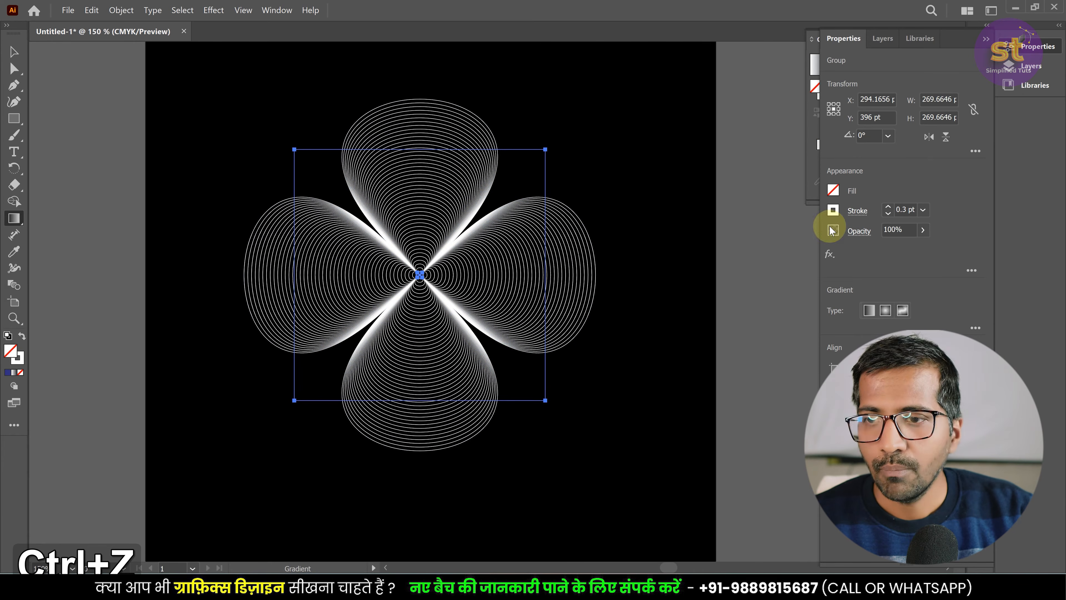
Step: Apply a white-to-black radial gradient to the flower's stroke and place the floating gradient settings beside the flower
left_click(17, 357)
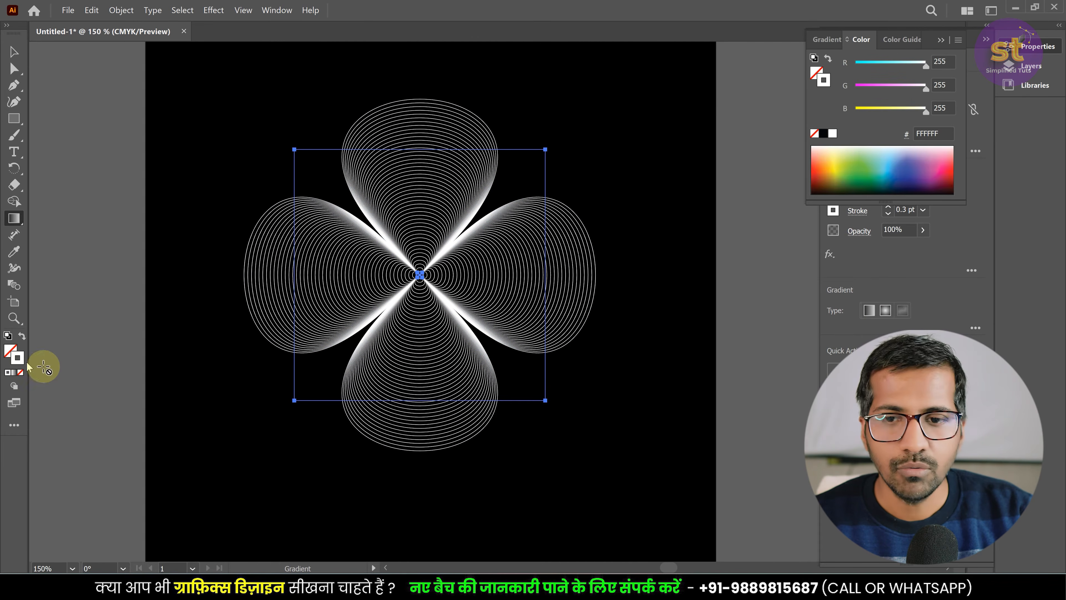
left_click(885, 310)
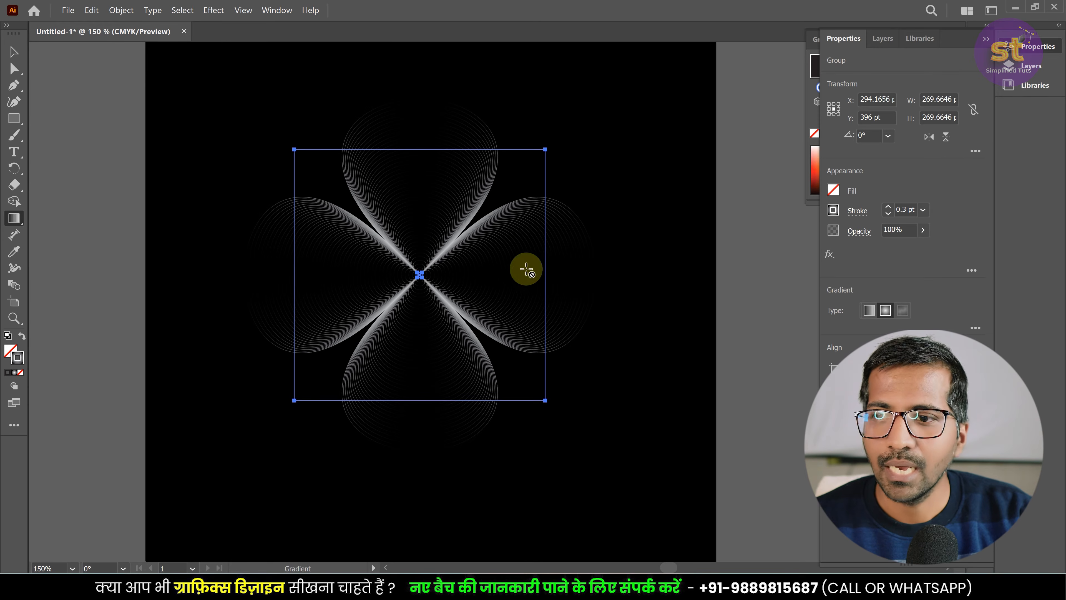
left_click(814, 38)
left_click(836, 39)
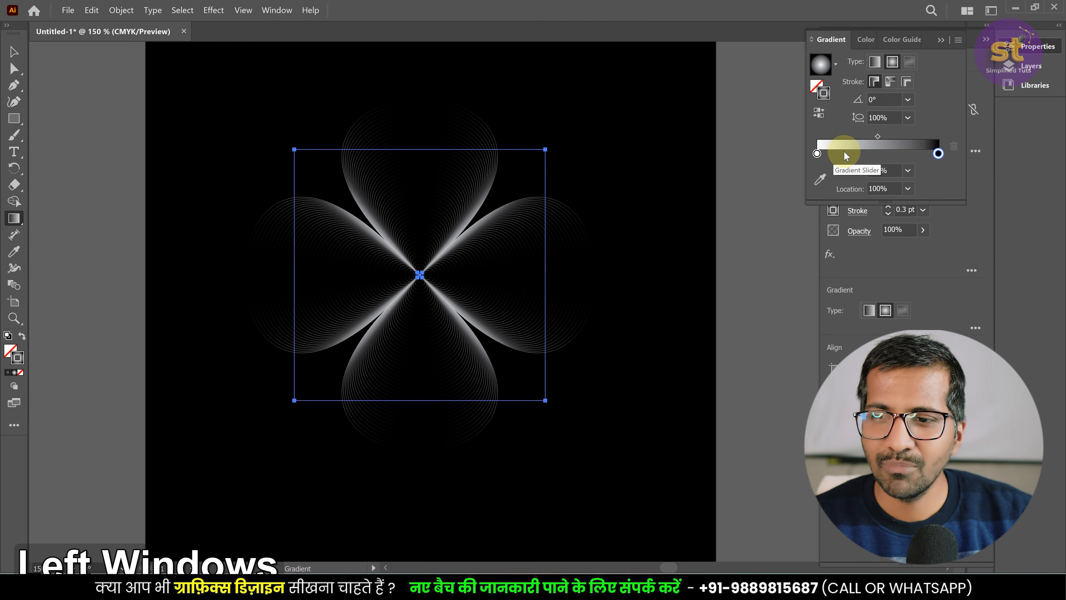
key("super+plus")
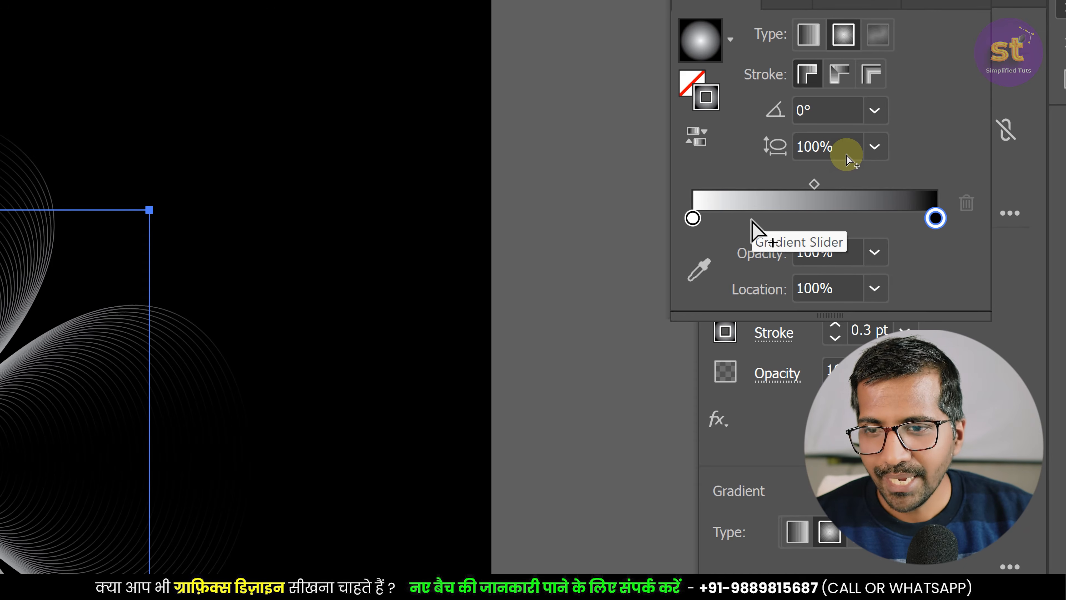
key("super+Escape")
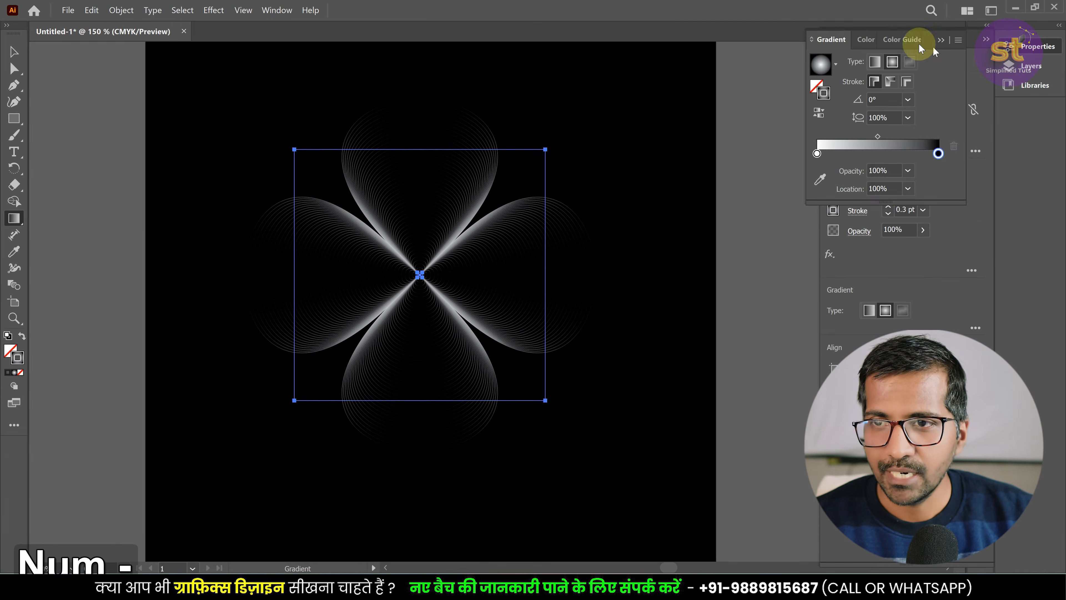
left_click_drag(827, 47, 611, 185)
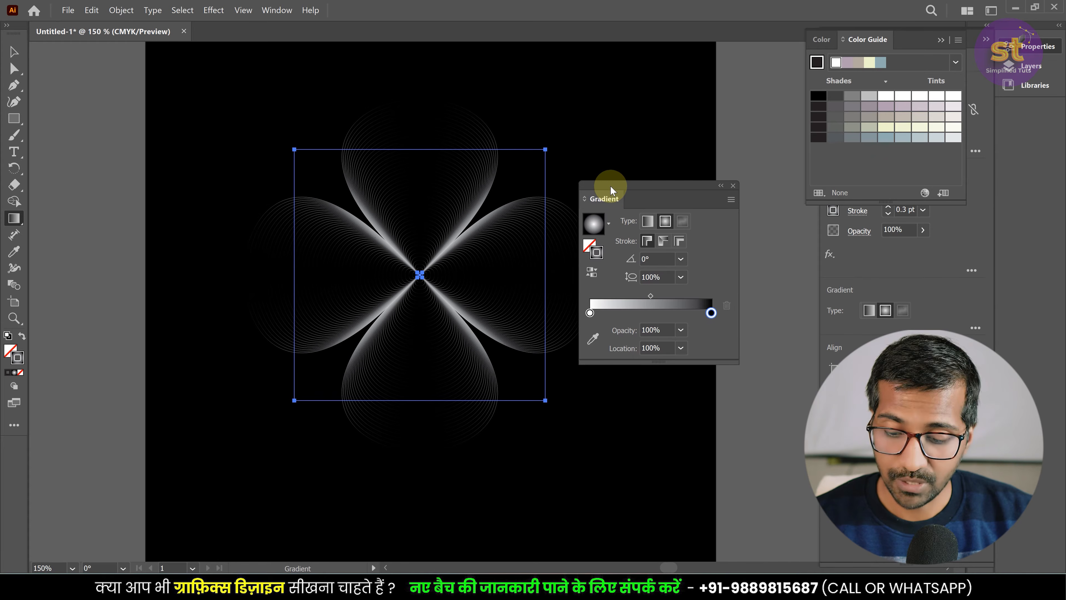
Step: Change the first colour stop of the stroke gradient, at 0%, from white to black
key("super+plus")
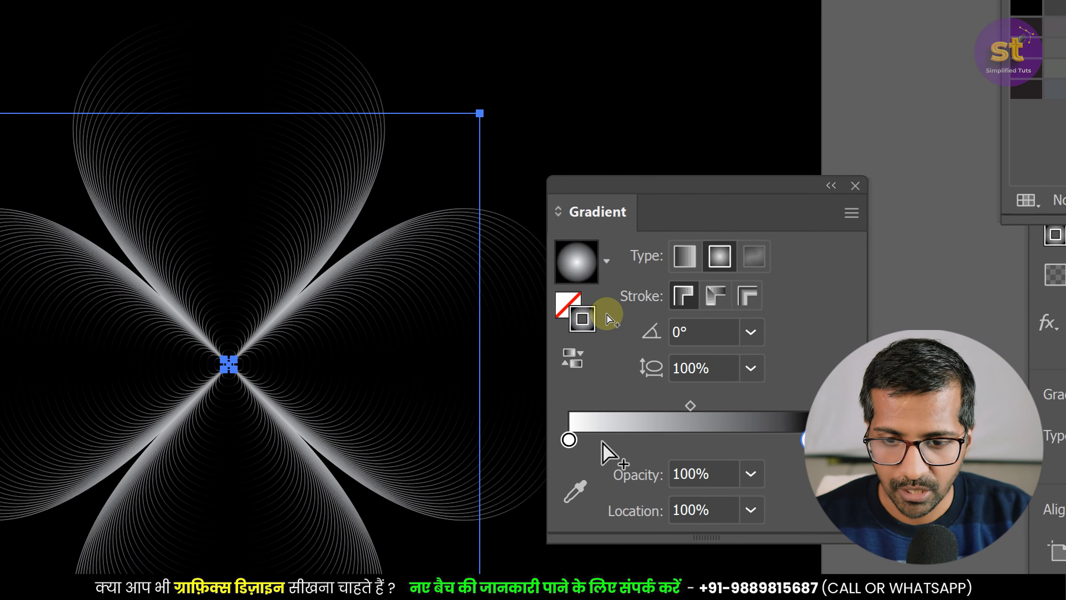
left_click(569, 440)
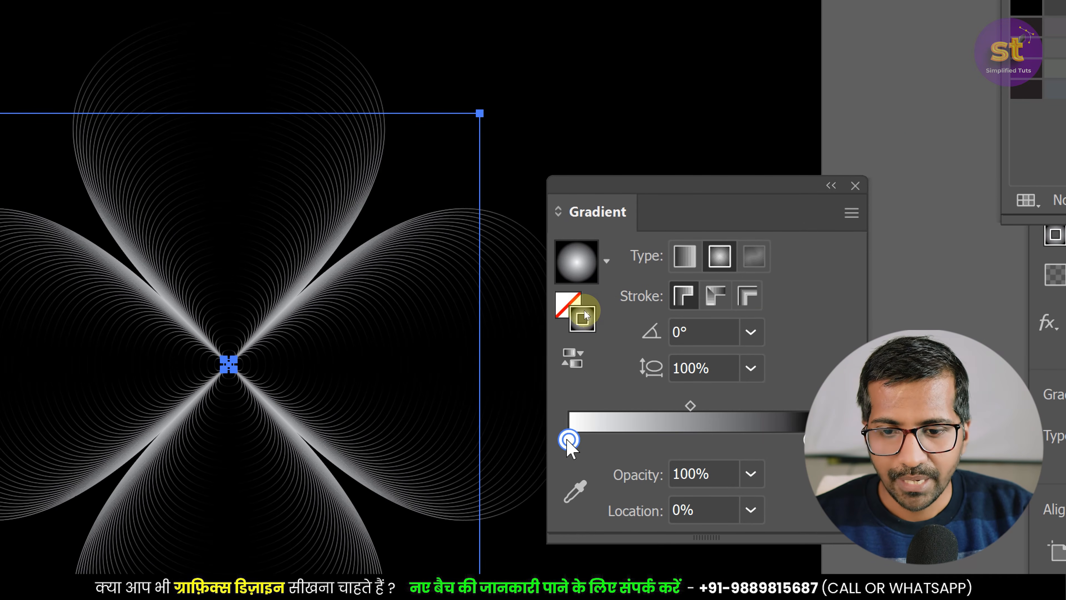
double_click(567, 439)
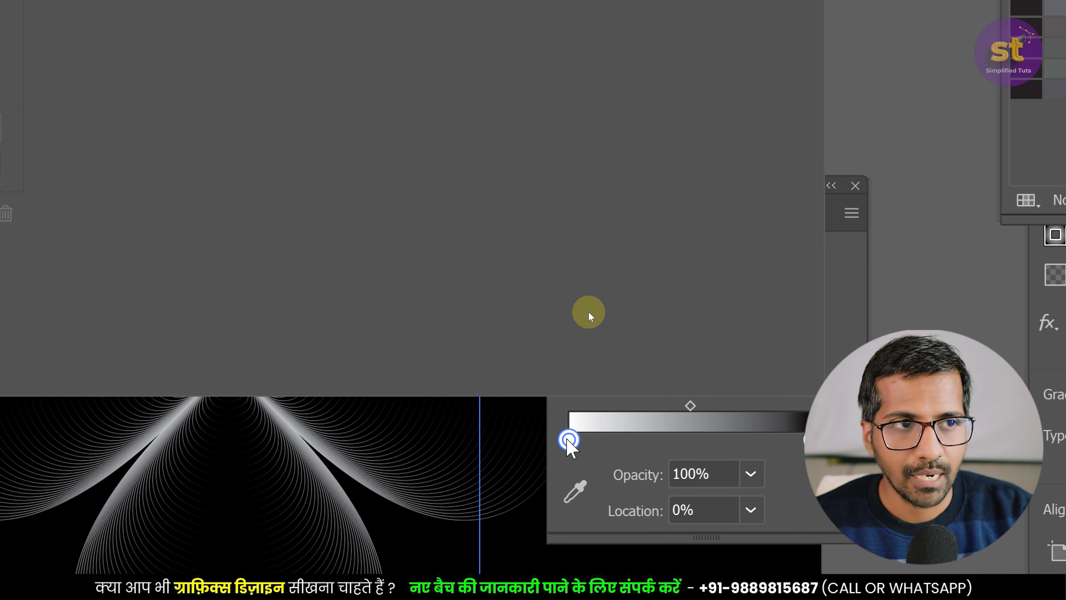
key("super+minus")
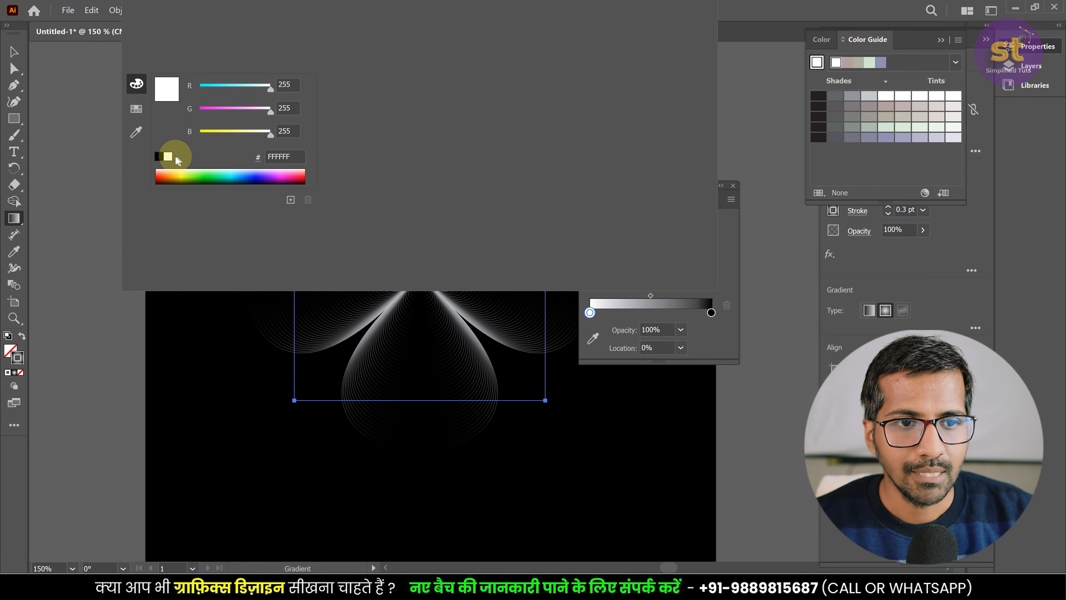
left_click(159, 158)
left_click(715, 329)
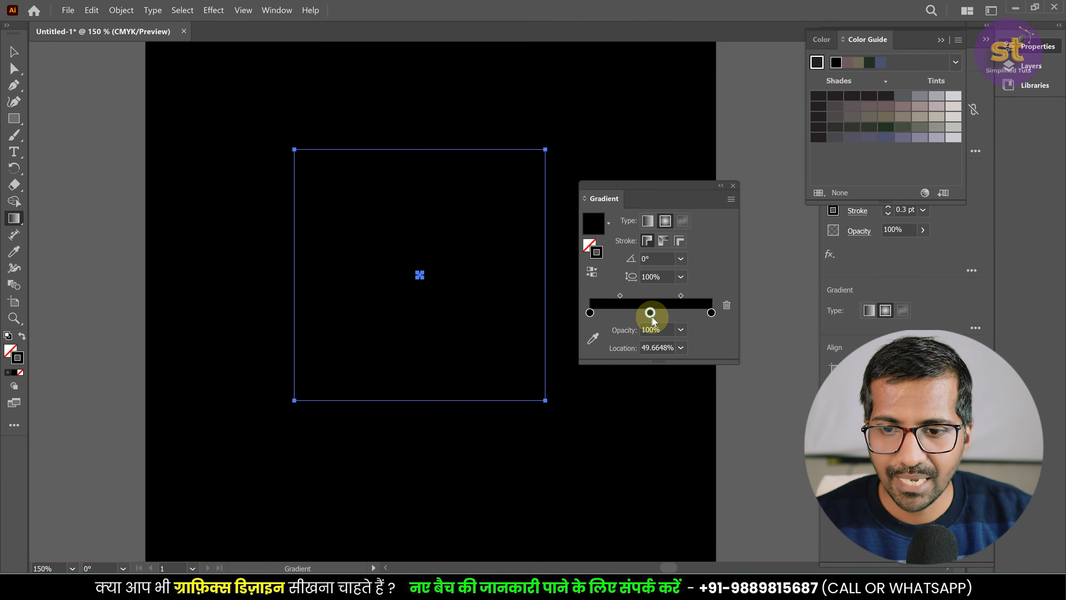
Step: Add a middle colour stop to the stroke gradient at exactly 50% and colour it white (FFFFFF)
left_click(682, 347)
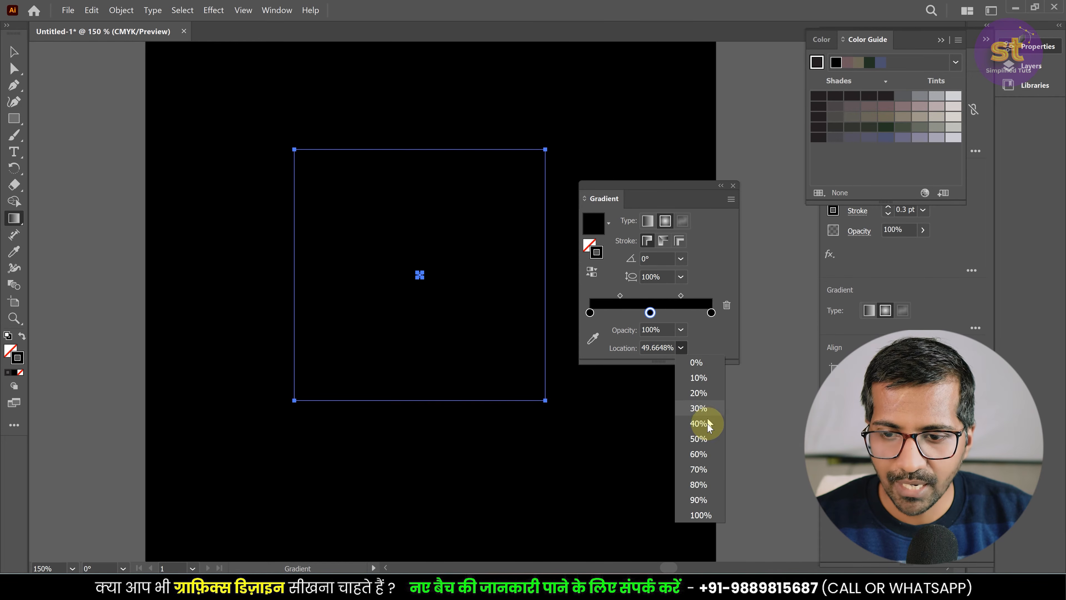
left_click(699, 438)
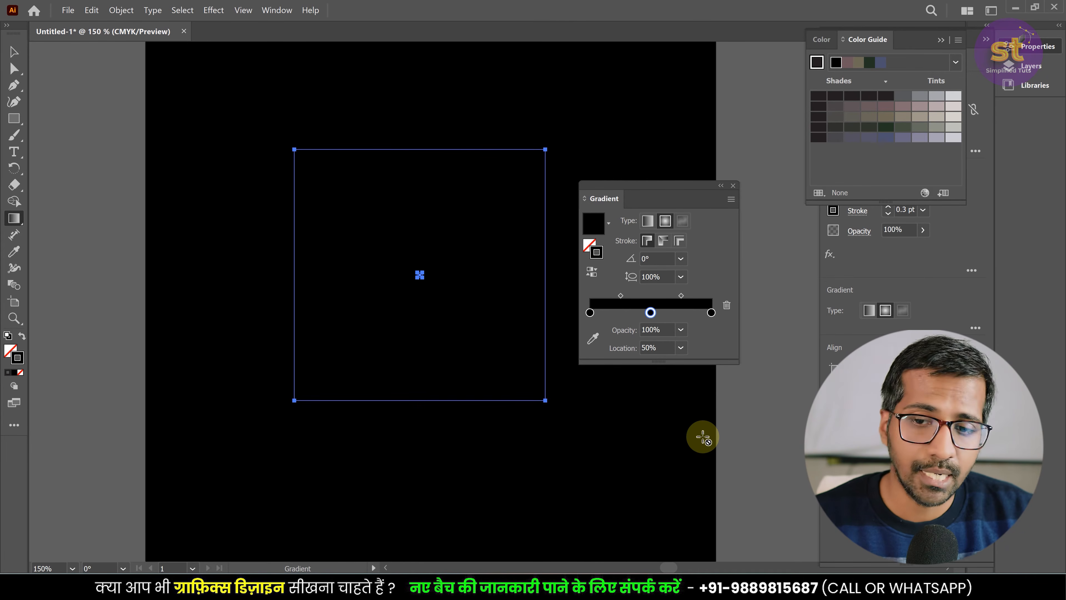
double_click(650, 313)
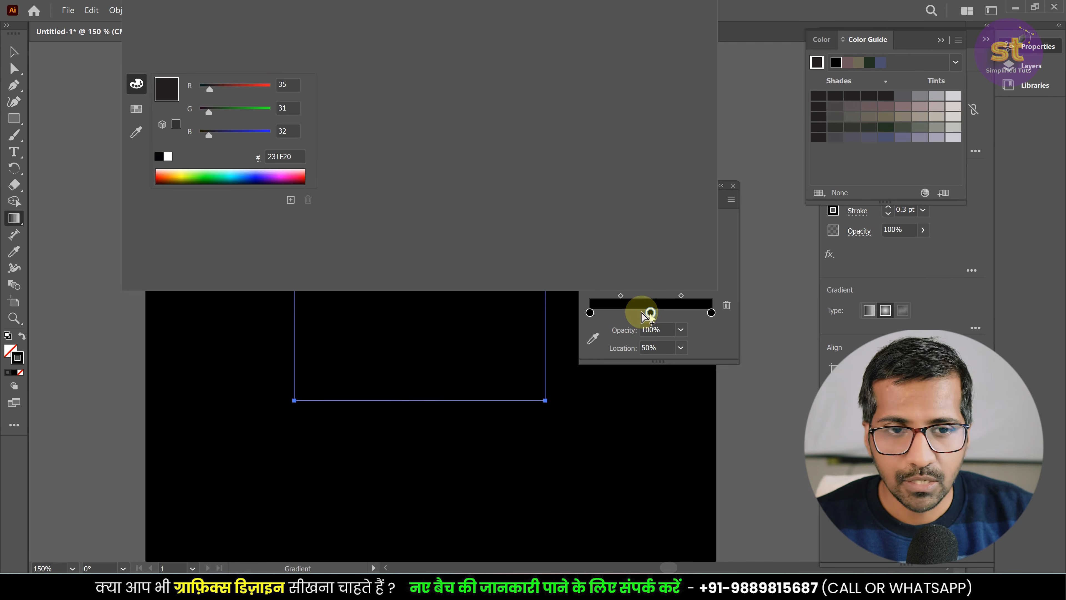
left_click(167, 157)
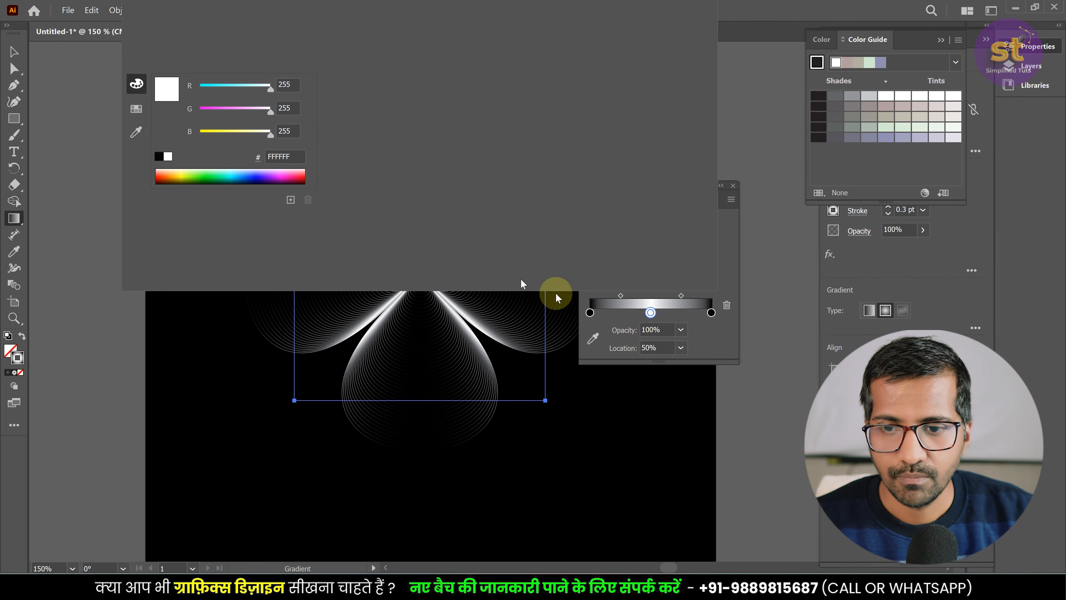
left_click(691, 330)
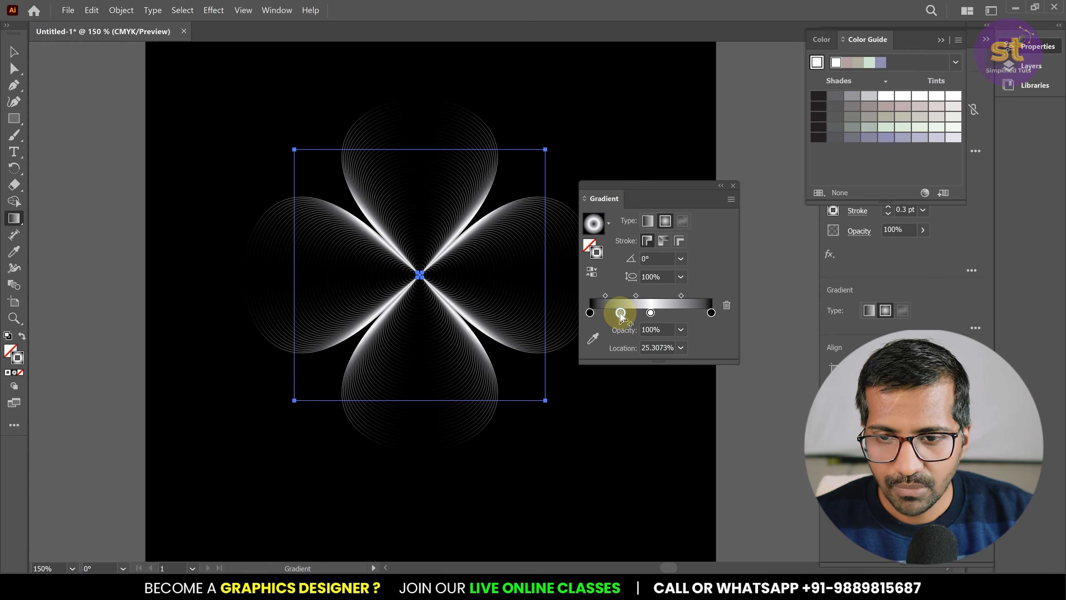
Step: Add two more colour stops to the stroke gradient, one at 20% and one at 80%
left_click(659, 346)
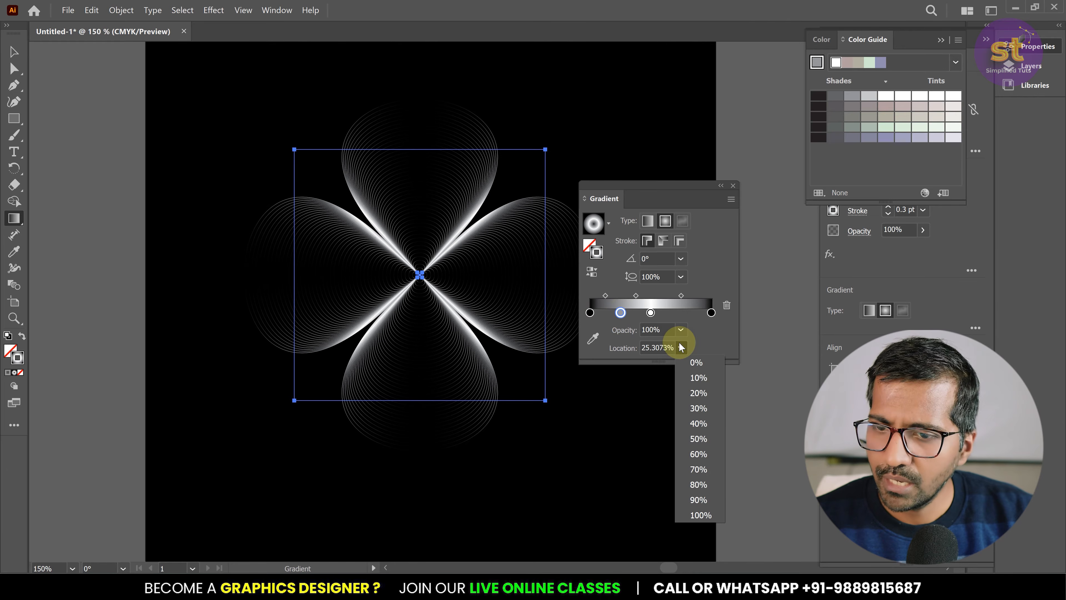
left_click(699, 393)
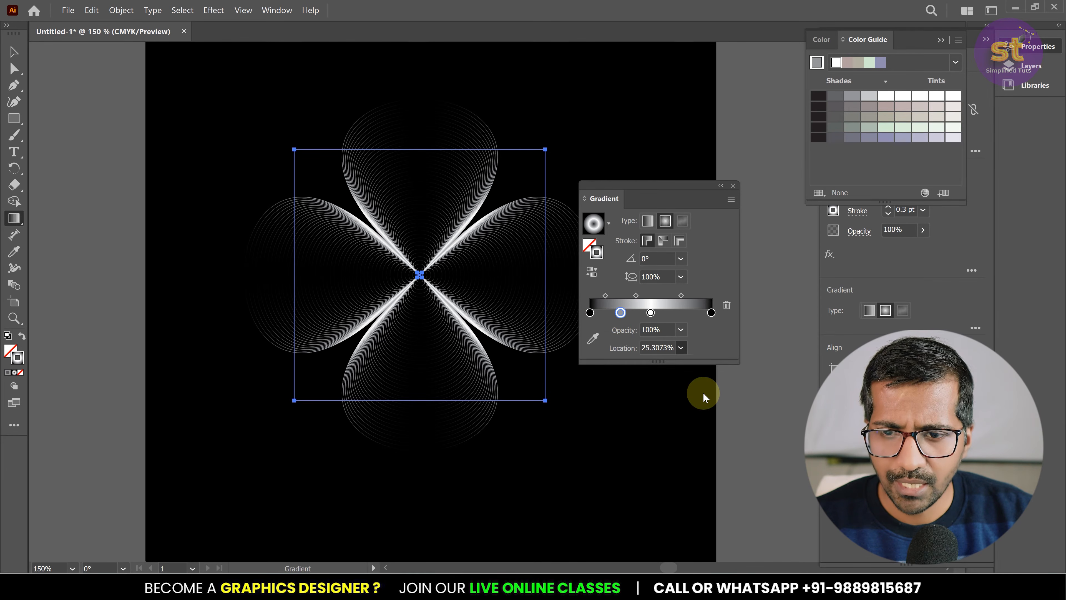
left_click(689, 314)
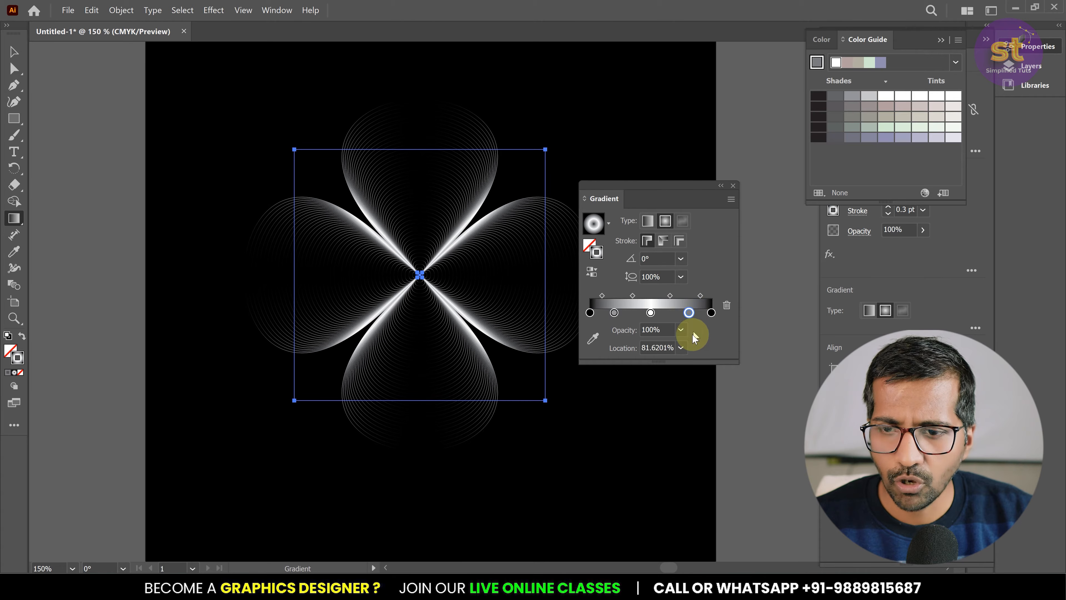
left_click(680, 347)
left_click(698, 485)
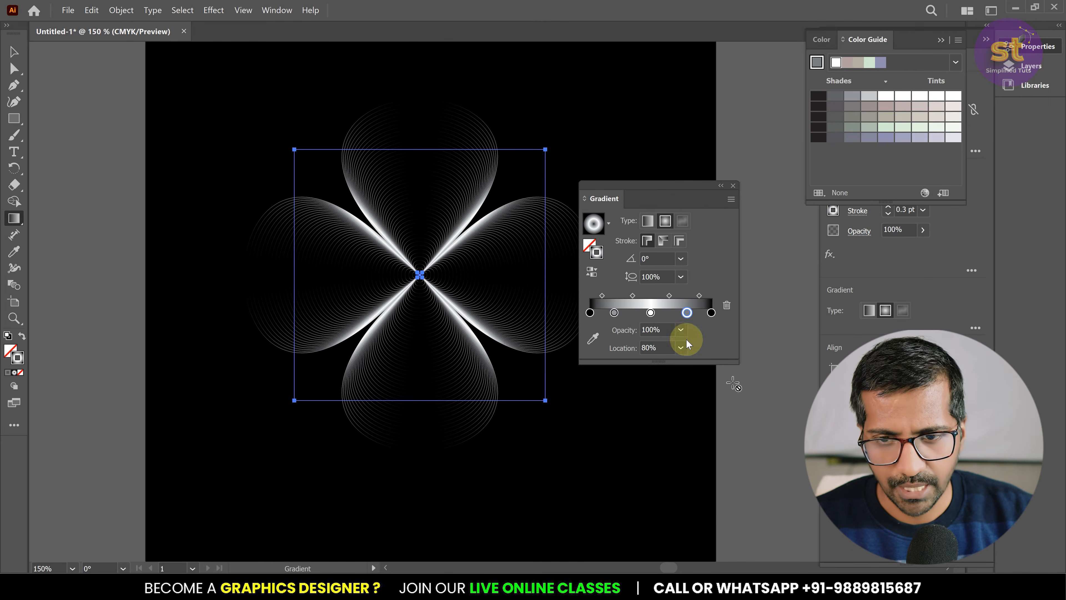
Step: Colour the gradient stop at 20% bright green with RGB values 37, 255, 0
left_click(615, 312)
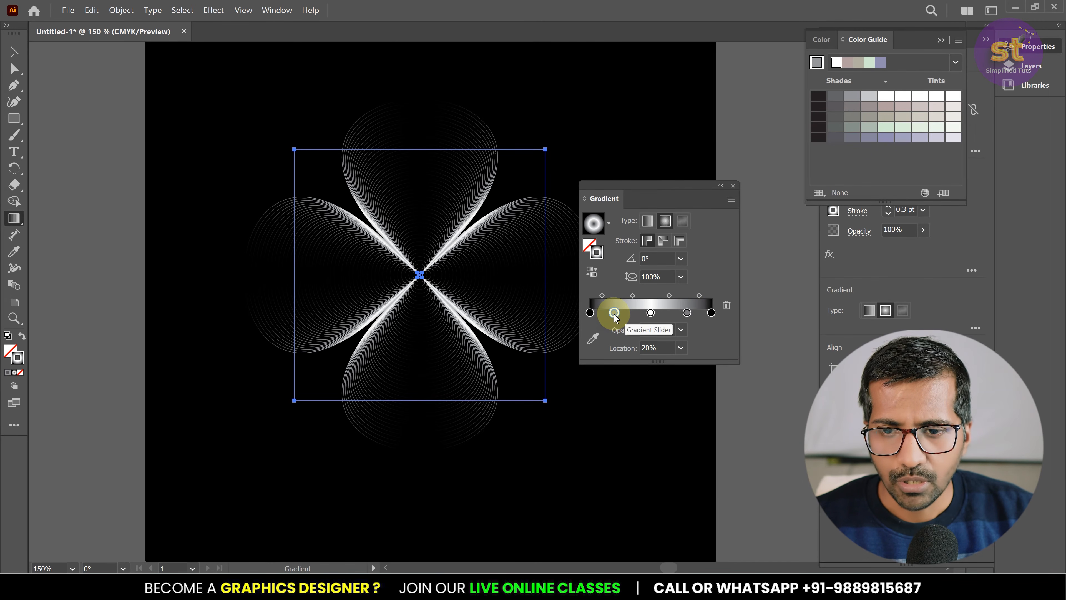
double_click(615, 313)
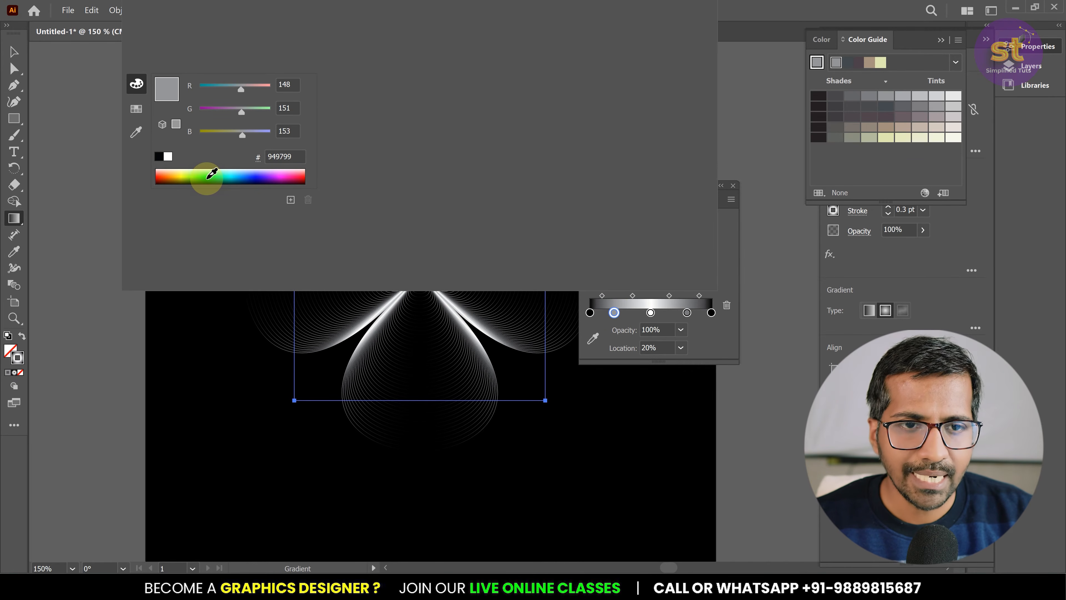
left_click(214, 174)
left_click(277, 112)
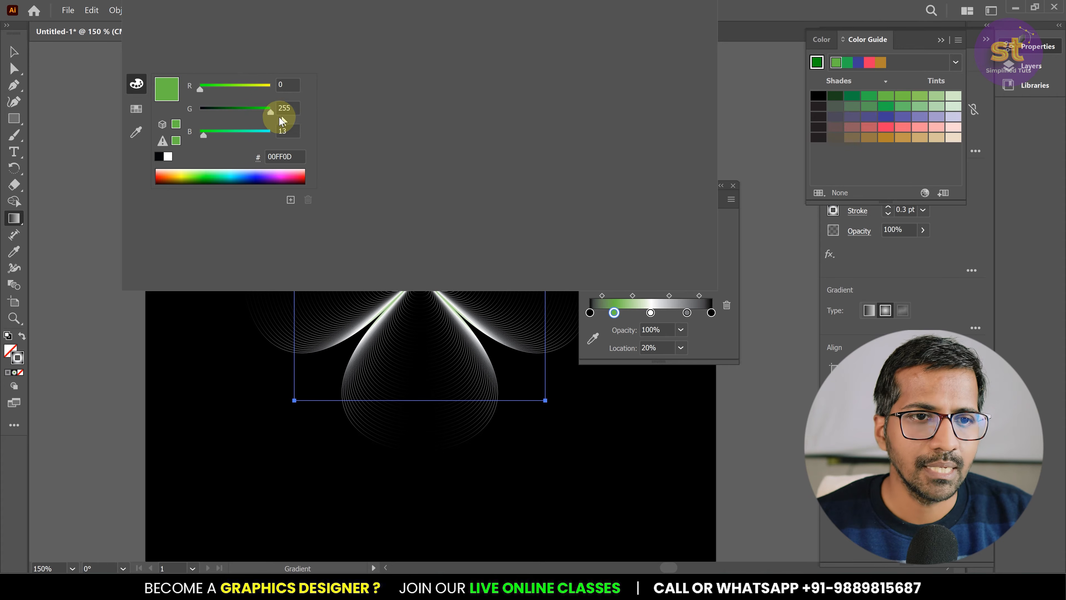
left_click_drag(200, 88, 210, 92)
left_click_drag(203, 134, 202, 143)
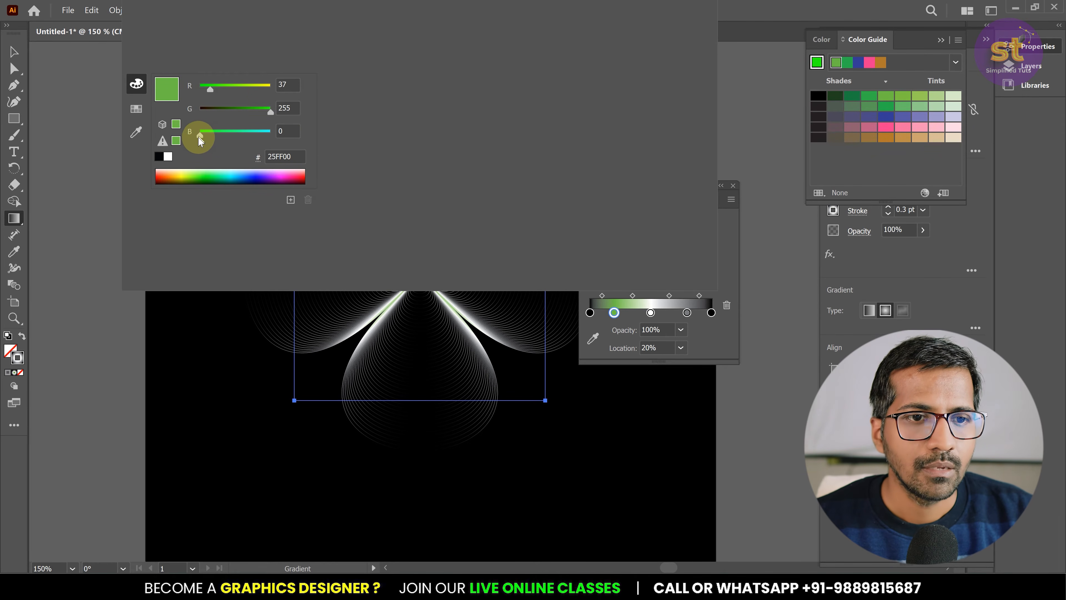
left_click(717, 330)
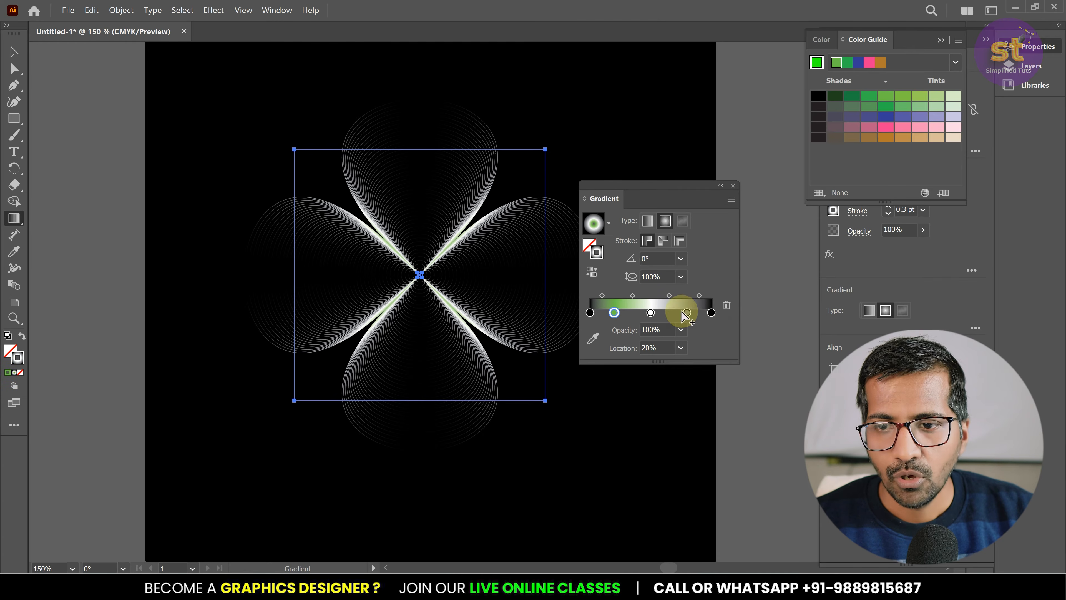
Step: Colour the stroke gradient's stop at 80% vivid blue
left_click(687, 312)
double_click(687, 313)
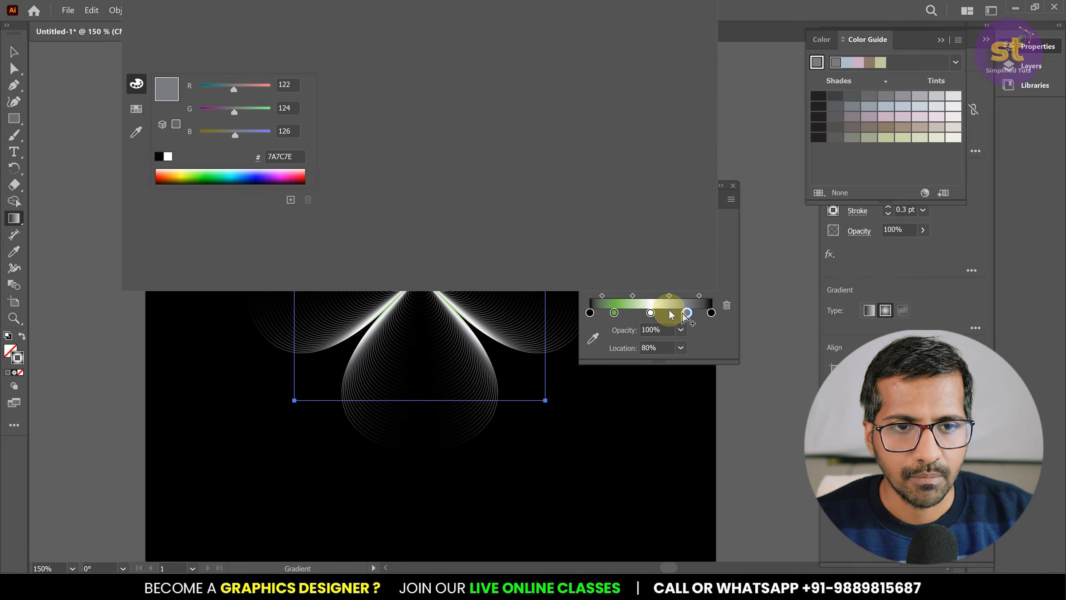
left_click(257, 176)
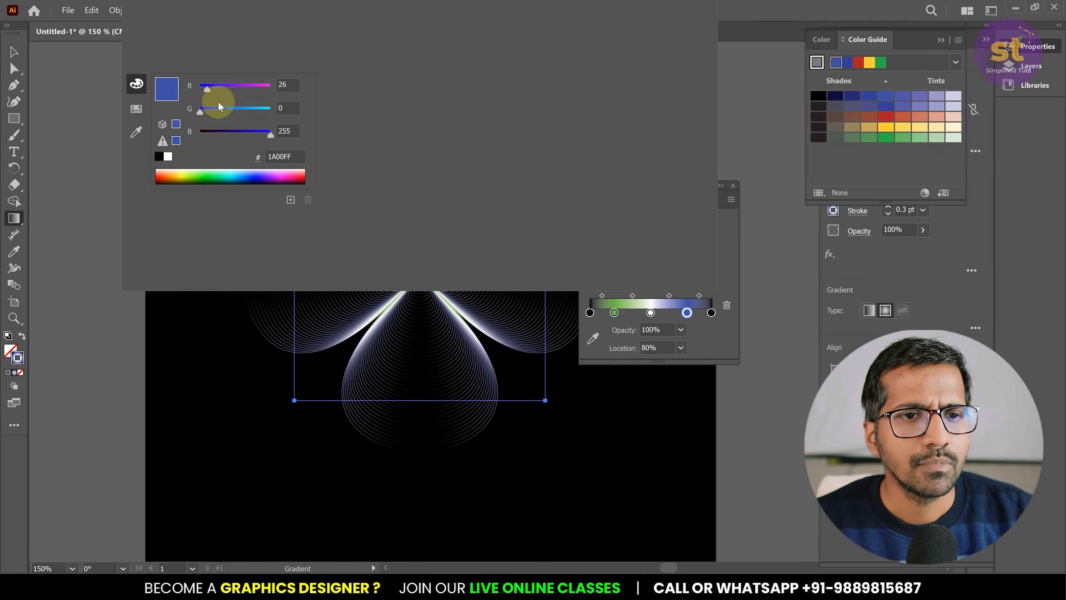
left_click_drag(207, 89, 206, 112)
left_click(553, 367)
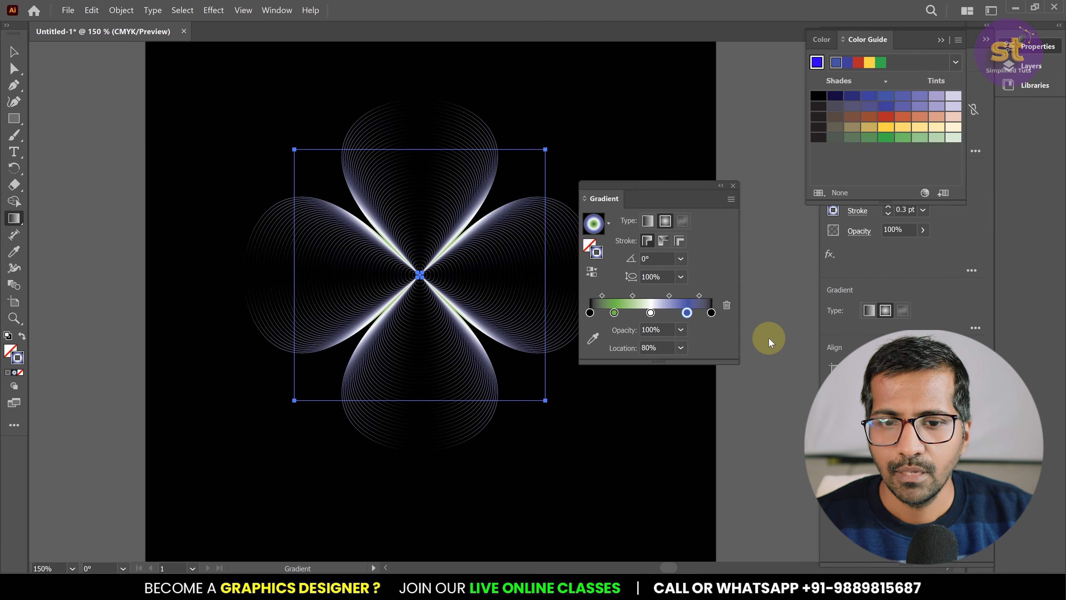
Step: Deselect the flower, clear the Gradient settings off the artwork and examine the recoloured line blend
left_click_drag(626, 183, 720, 186)
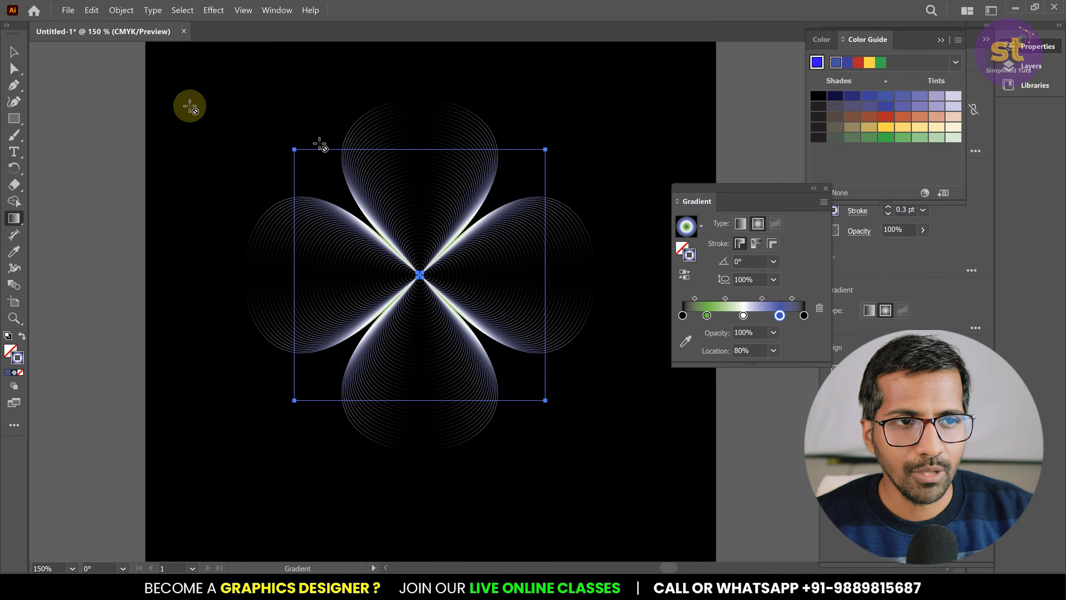
left_click(14, 51)
left_click(72, 103)
scroll(482, 269, "up", 1)
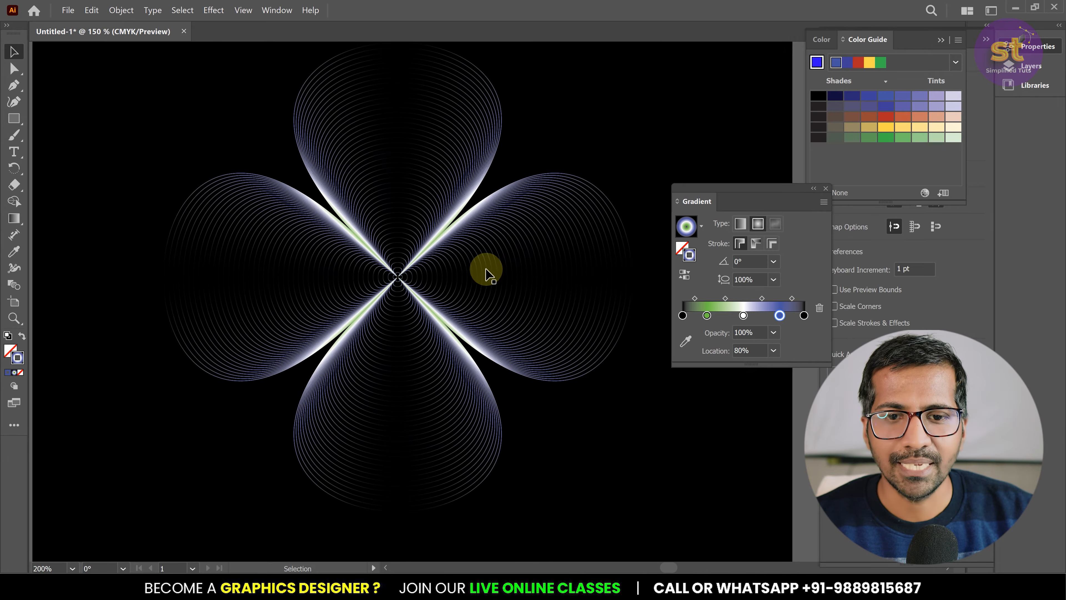
left_click_drag(804, 189, 962, 394)
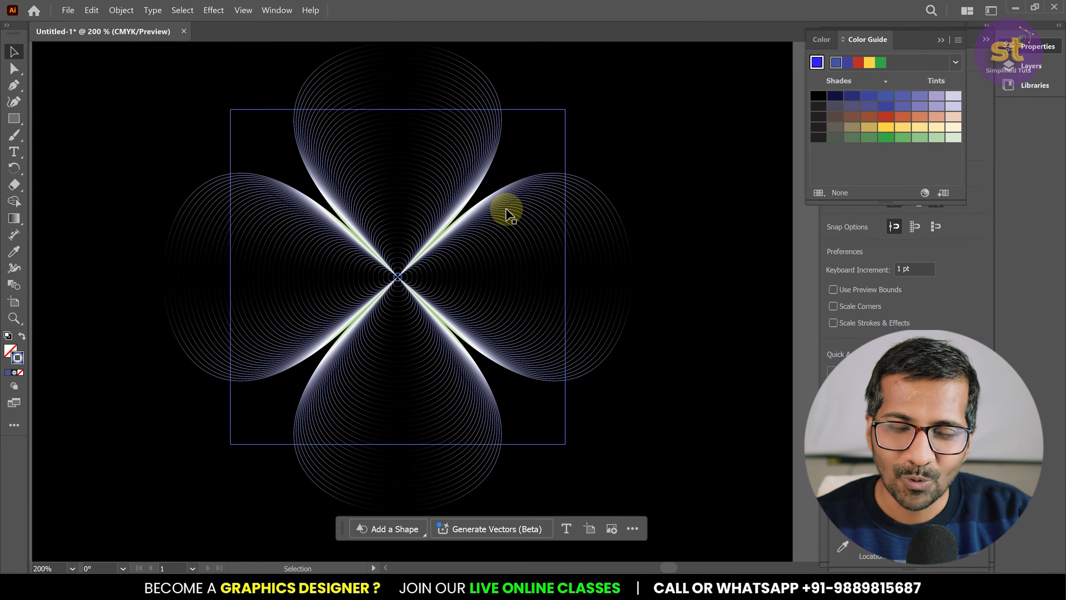
scroll(435, 226, "down", 2)
scroll(377, 285, "down", 1)
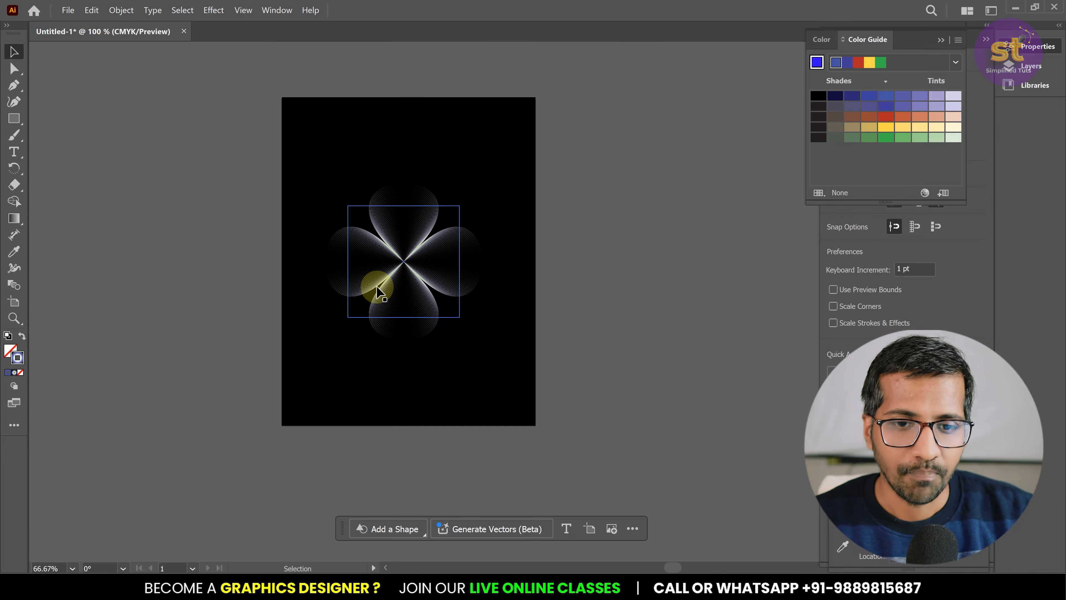
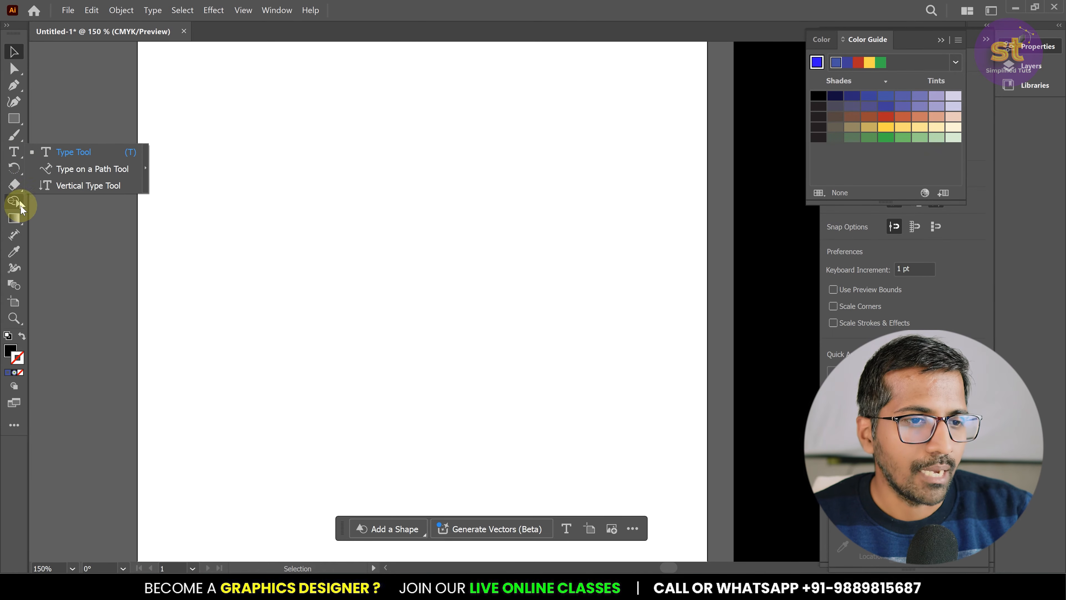
Step: Draw a large, roughly square rectangle on the white artboard and give it a black outline with no fill
left_click(14, 119)
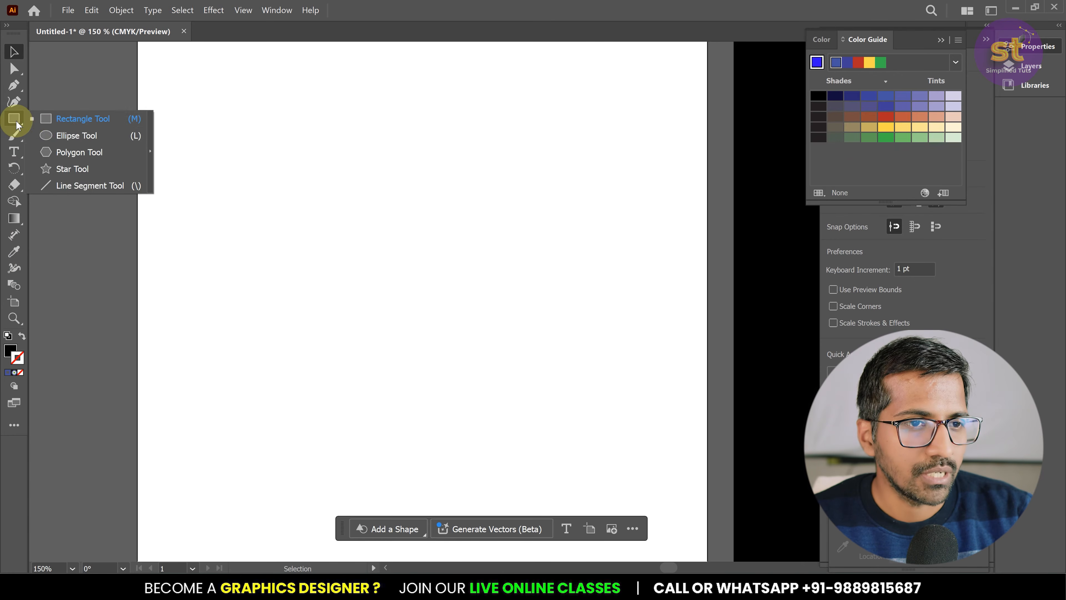
left_click(48, 114)
left_click_drag(332, 177, 407, 261)
left_click_drag(448, 303, 584, 423)
left_click(23, 337)
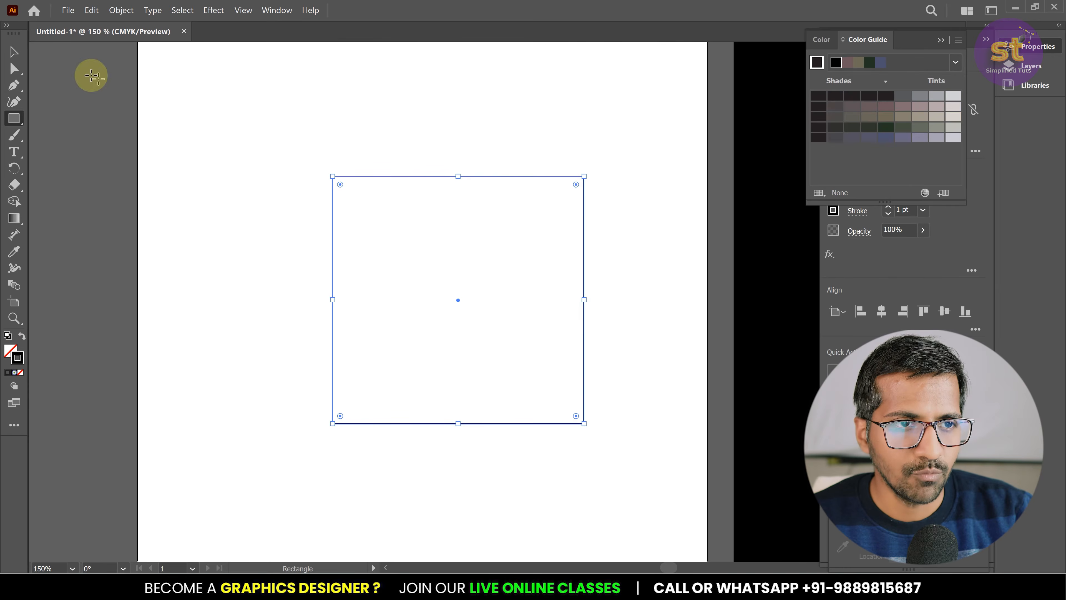
Step: Reposition the square nearer the middle of the white artboard and slightly round all four corners
left_click(14, 52)
left_click_drag(437, 176, 402, 170)
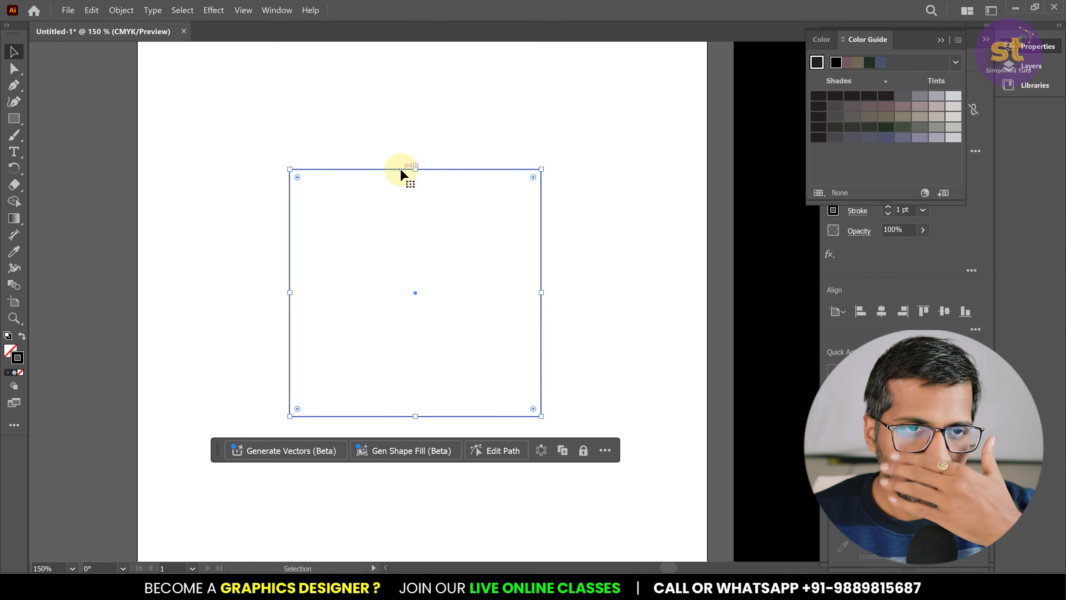
left_click_drag(297, 176, 314, 188)
Step: Set up a Roughen effect on the rounded square with a relative size of 9% and a detail of 33 per inch
left_click(213, 10)
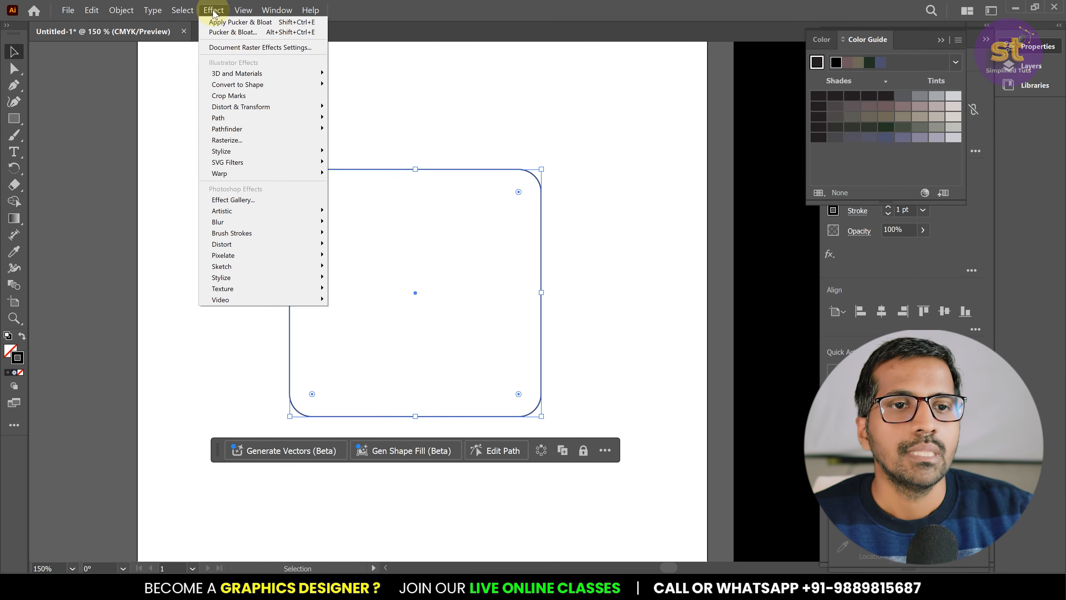
mouse_move(252, 106)
left_click(362, 132)
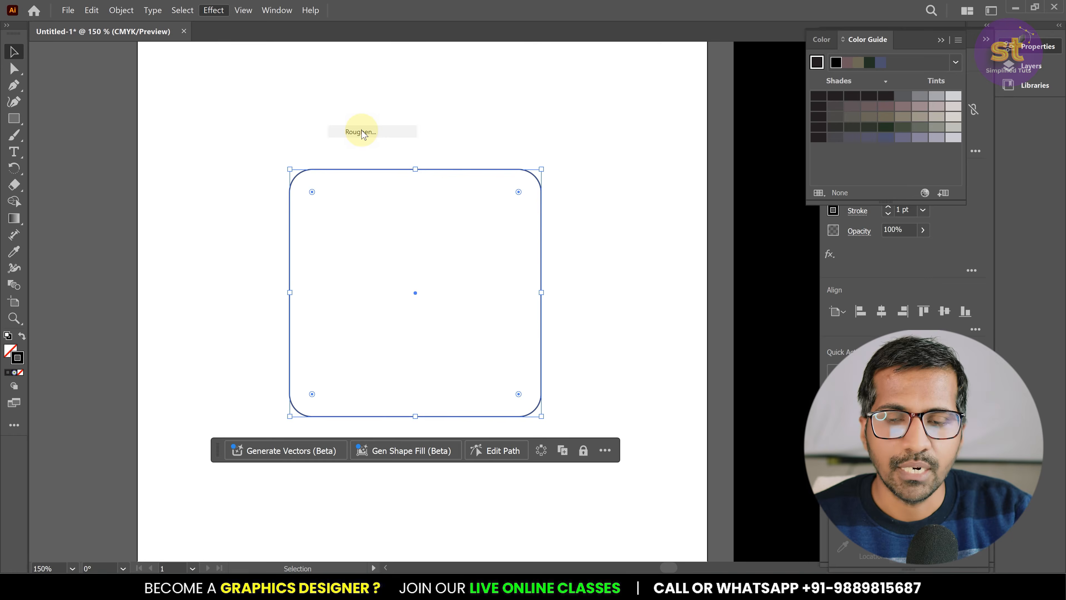
left_click_drag(537, 187, 624, 106)
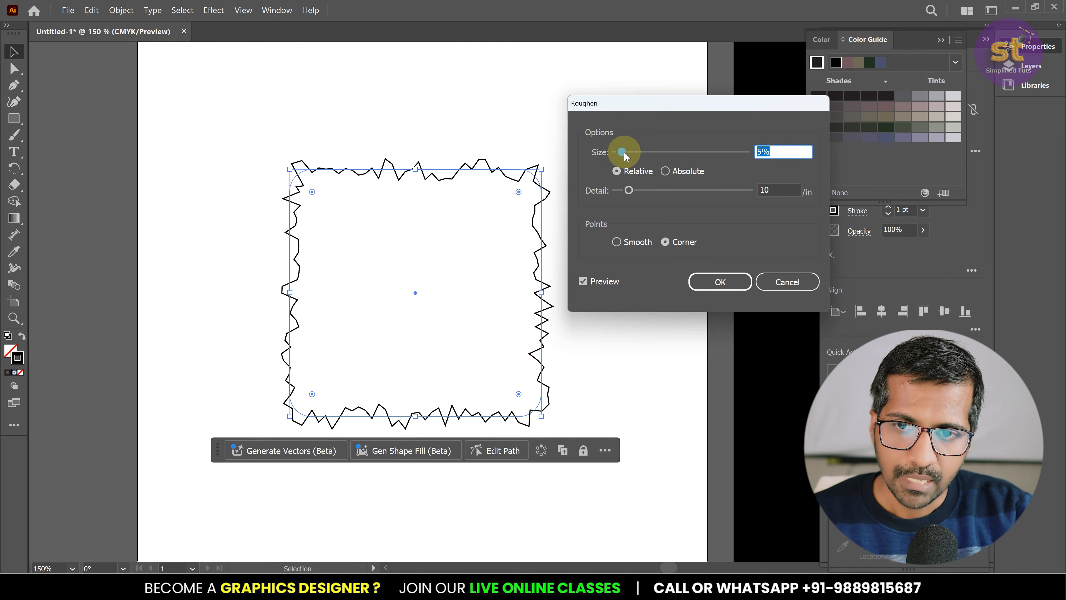
mouse_move(626, 154)
left_mouse_down()
mouse_move(670, 153)
mouse_move(629, 152)
left_mouse_up()
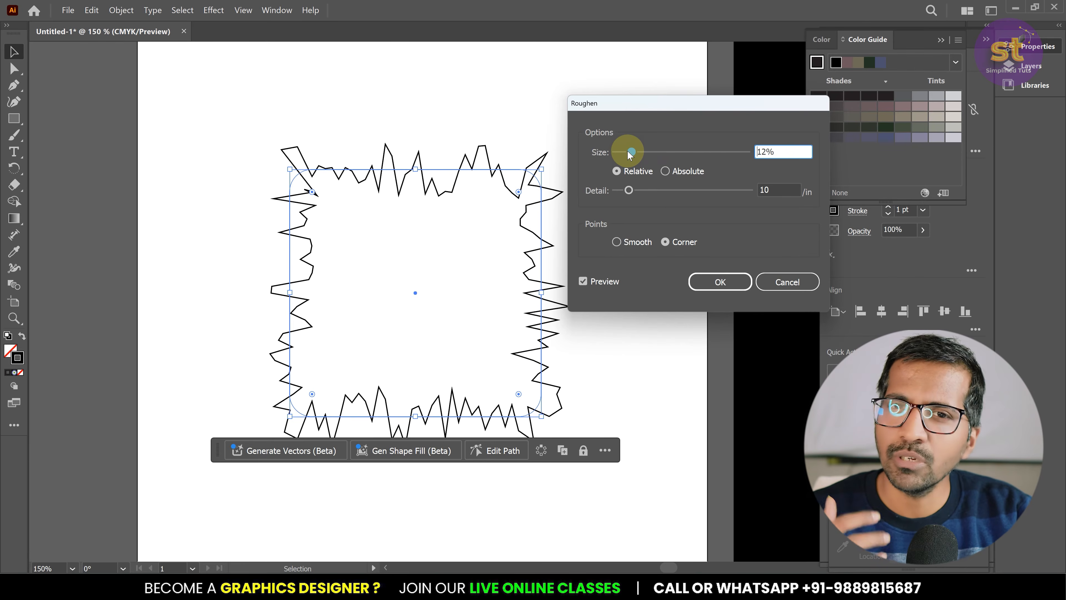
left_click_drag(627, 154, 626, 152)
left_click_drag(629, 190, 660, 192)
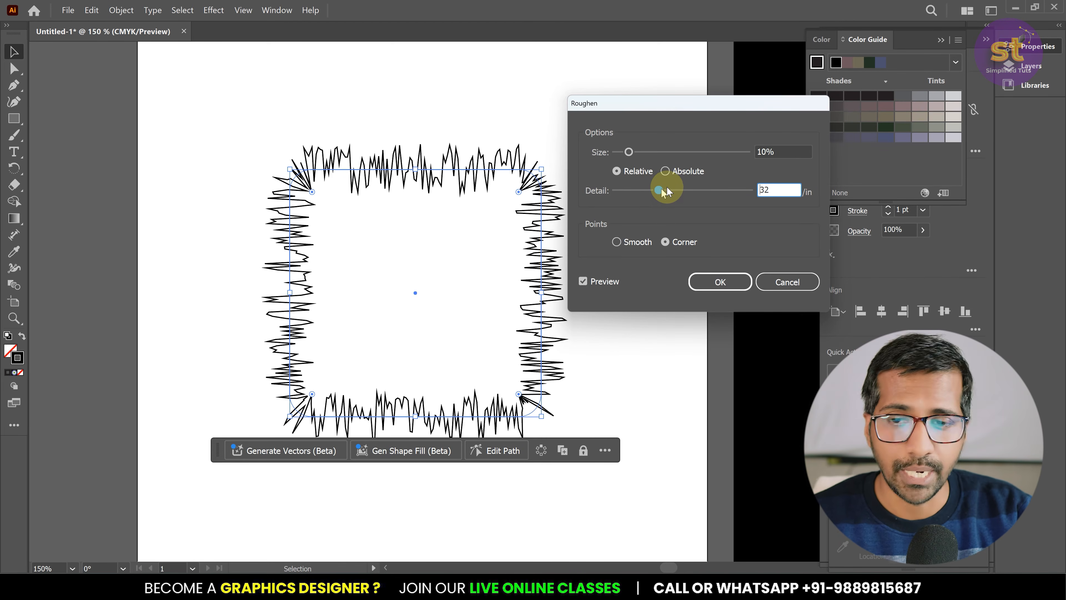
left_click_drag(671, 192, 661, 192)
left_click_drag(628, 152, 628, 152)
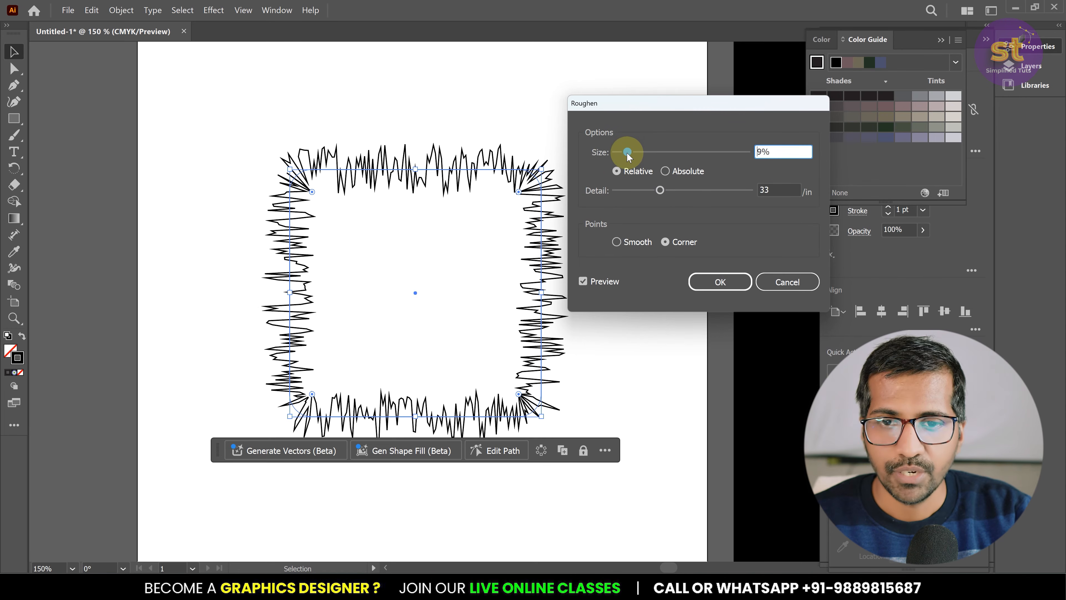
Step: Compare smooth and corner points in the Roughen preview, and apply the effect with smooth points
left_click(634, 243)
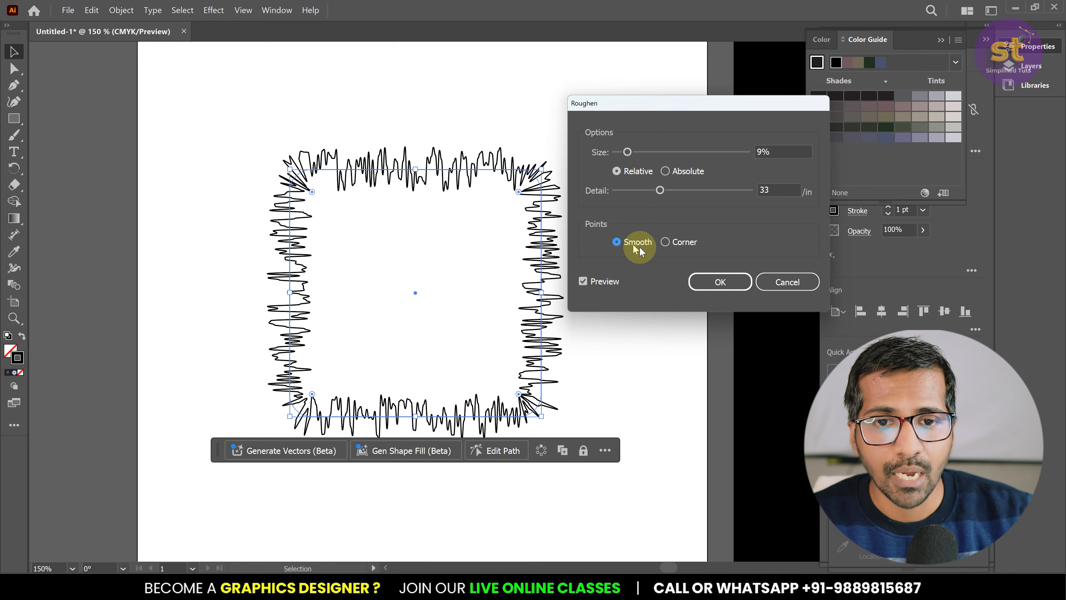
left_click(676, 241)
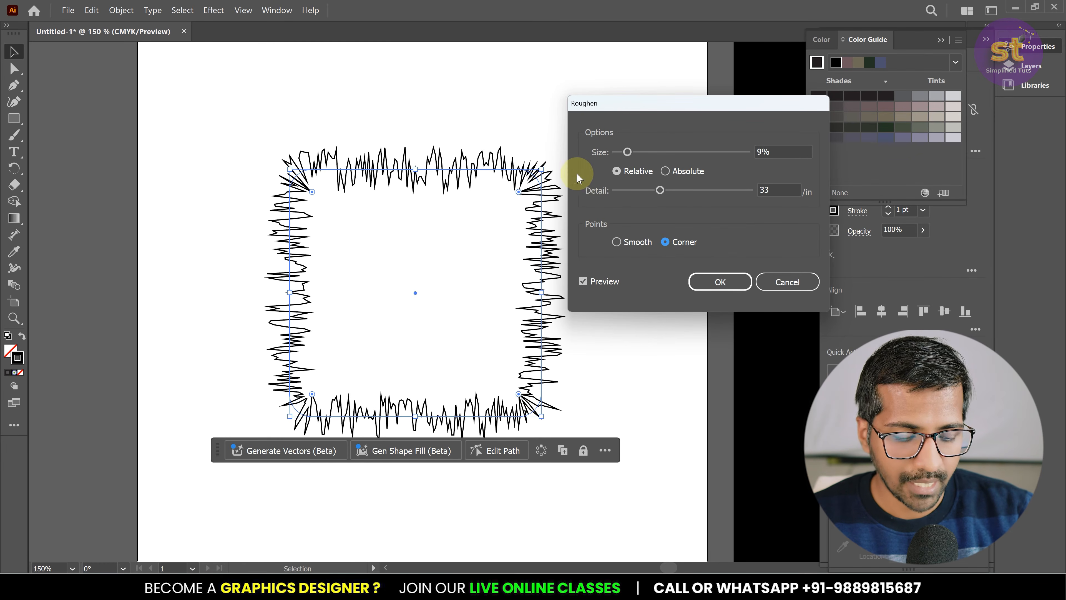
key("super+plus")
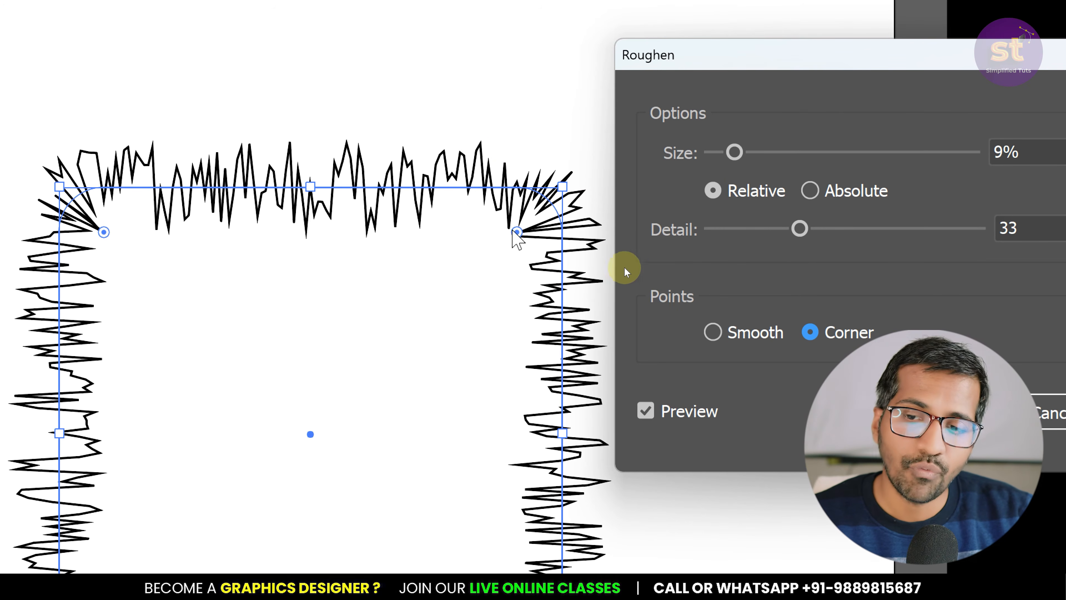
left_click(717, 333)
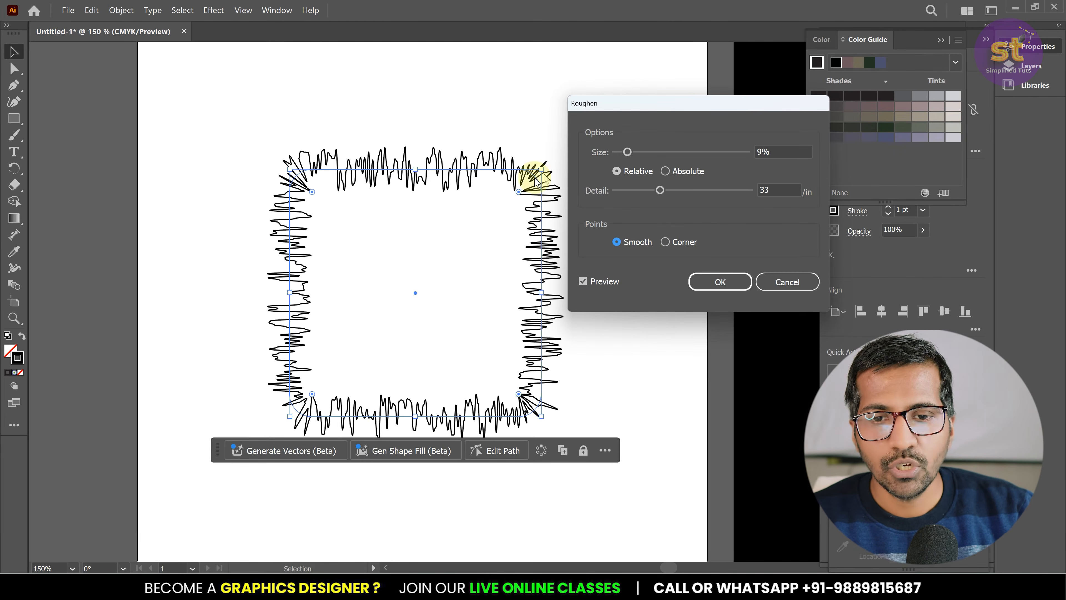
left_click(681, 241)
left_click(621, 242)
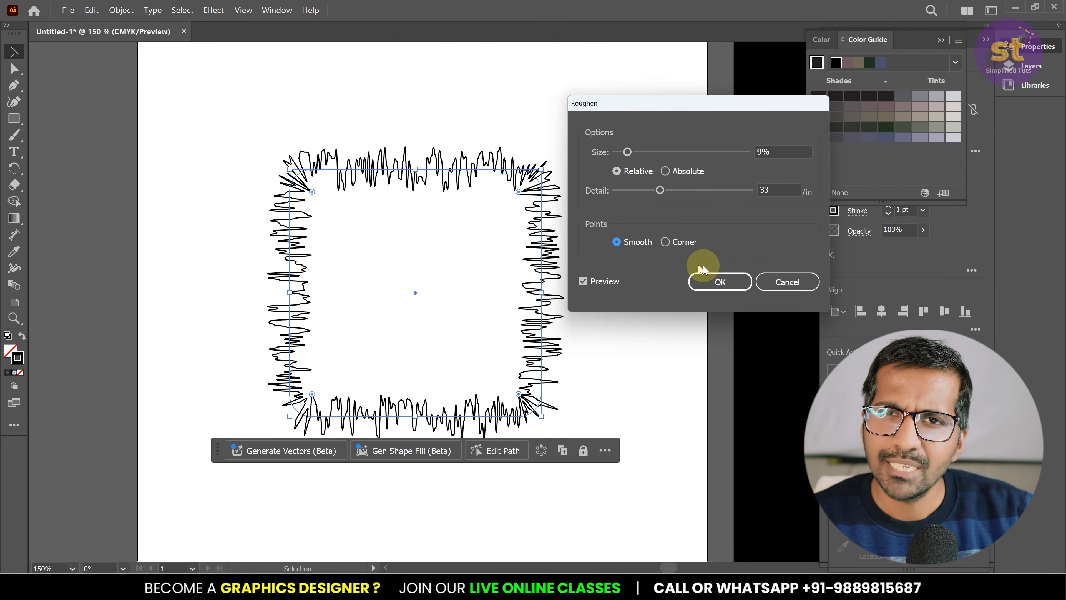
left_click(723, 280)
Step: Rotate the roughened square slightly clockwise about its centre
left_click(63, 76)
left_click(403, 157)
left_click_drag(545, 166, 573, 198)
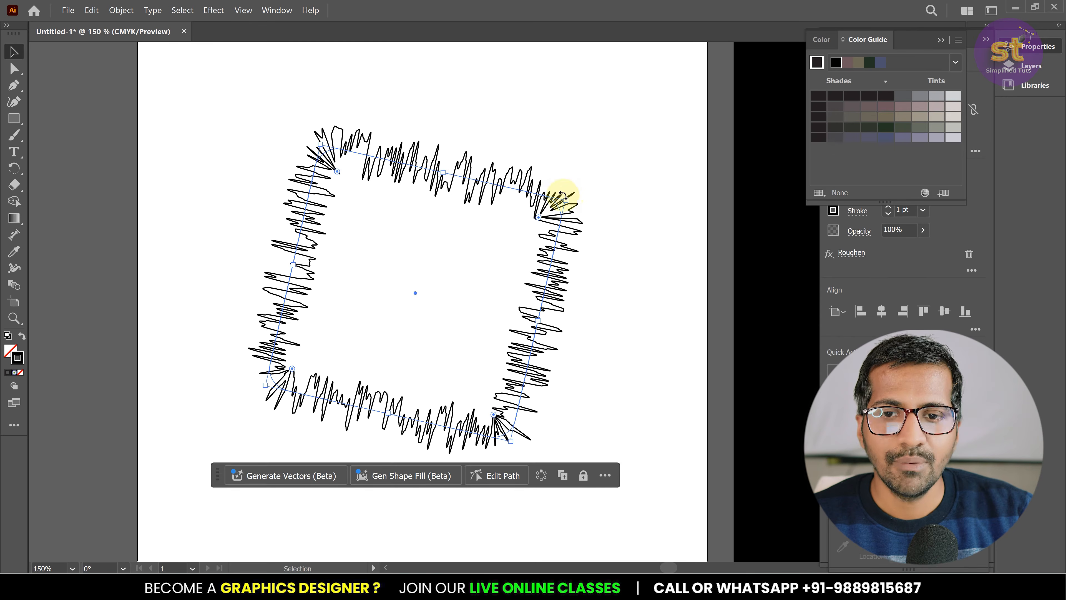
Step: Copy the roughened square, paste it in front, and scale the copy down to a small shape around the same centre
key("ctrl+c")
key("ctrl+f")
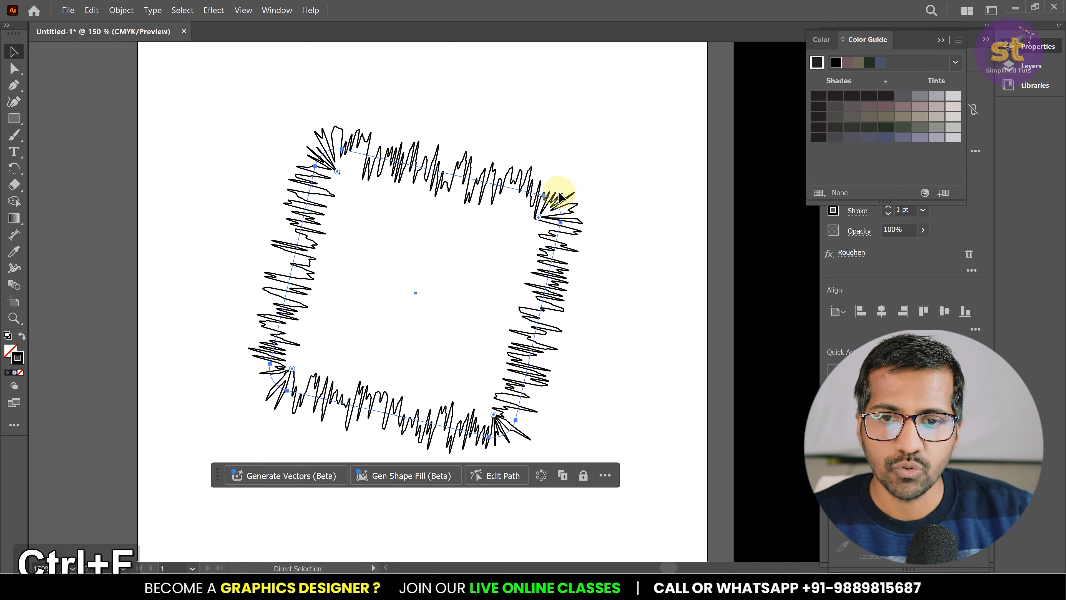
left_click_drag(564, 205, 428, 287)
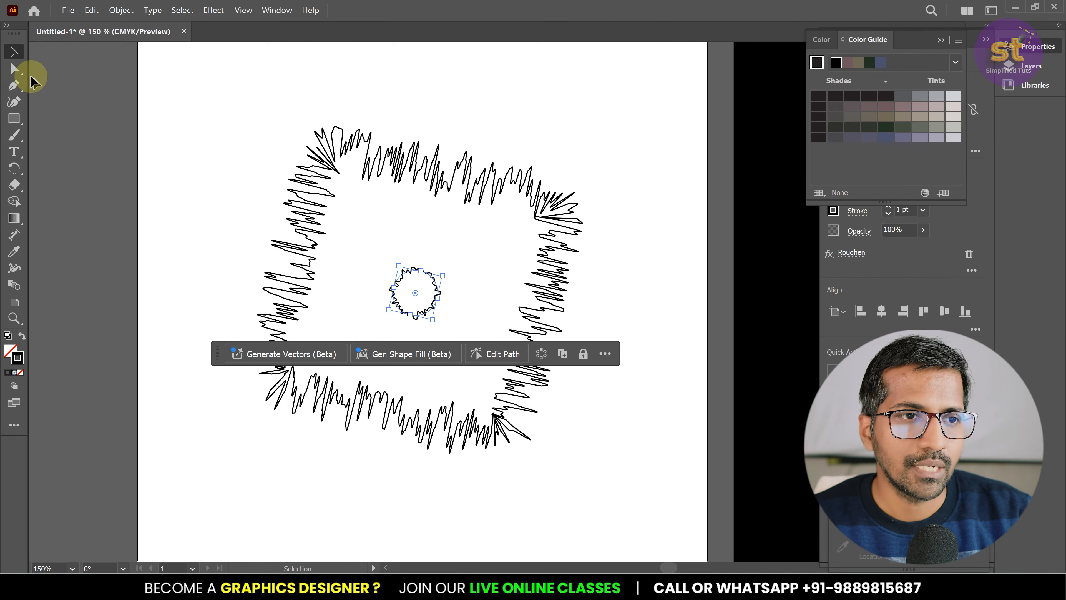
Step: Remove the corner rounding from the small copy and shrink it further to a tiny shape at the centre
left_click(14, 69)
scroll(408, 296, "up", 5)
left_click_drag(416, 282, 580, 430)
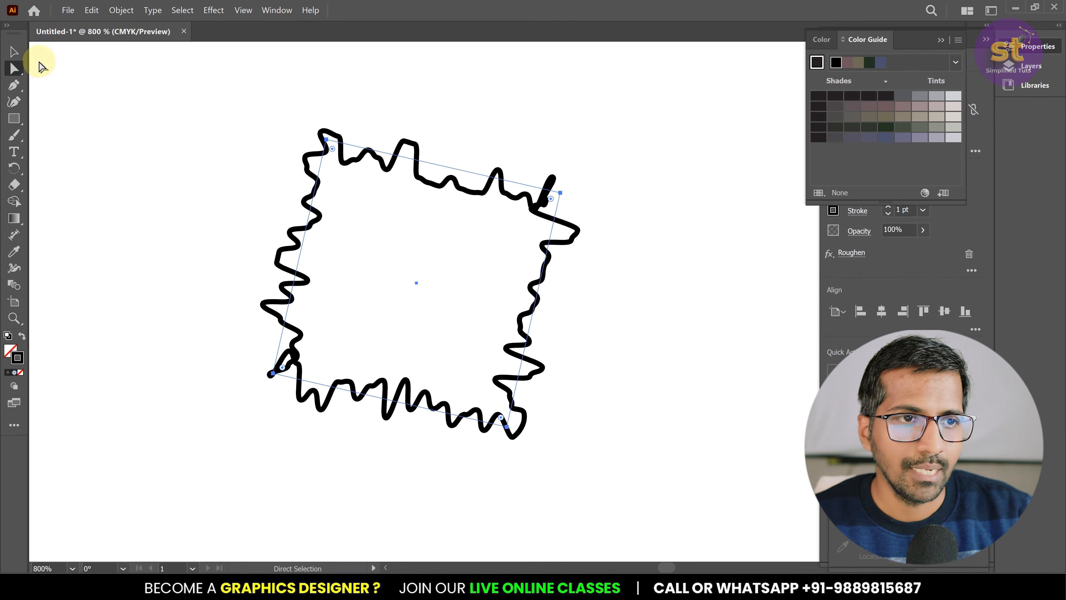
left_click(14, 52)
scroll(531, 342, "down", 5)
left_click_drag(538, 304, 509, 326)
Step: Select both the large roughened square and its tiny copy and make a blend between them
scroll(420, 357, "down", 2)
left_click_drag(279, 202, 602, 417)
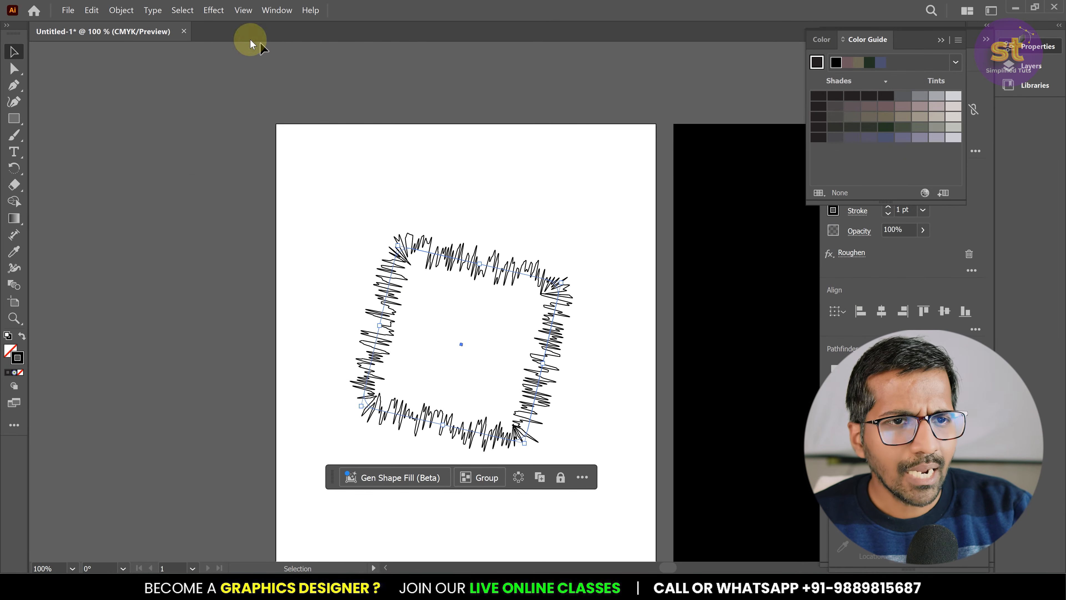
left_click(182, 10)
mouse_move(210, 10)
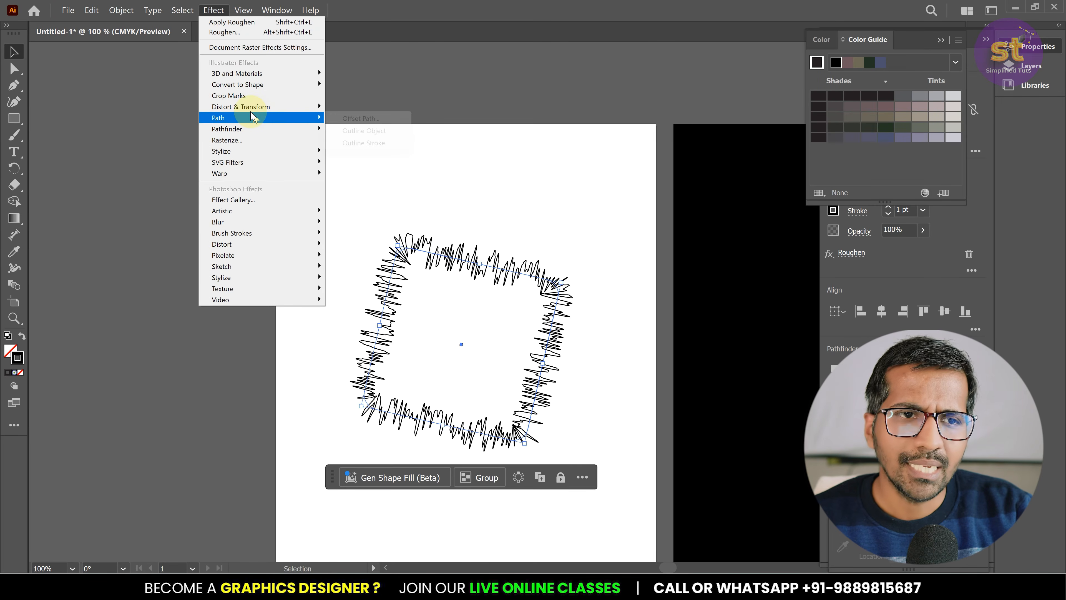
mouse_move(121, 10)
mouse_move(238, 371)
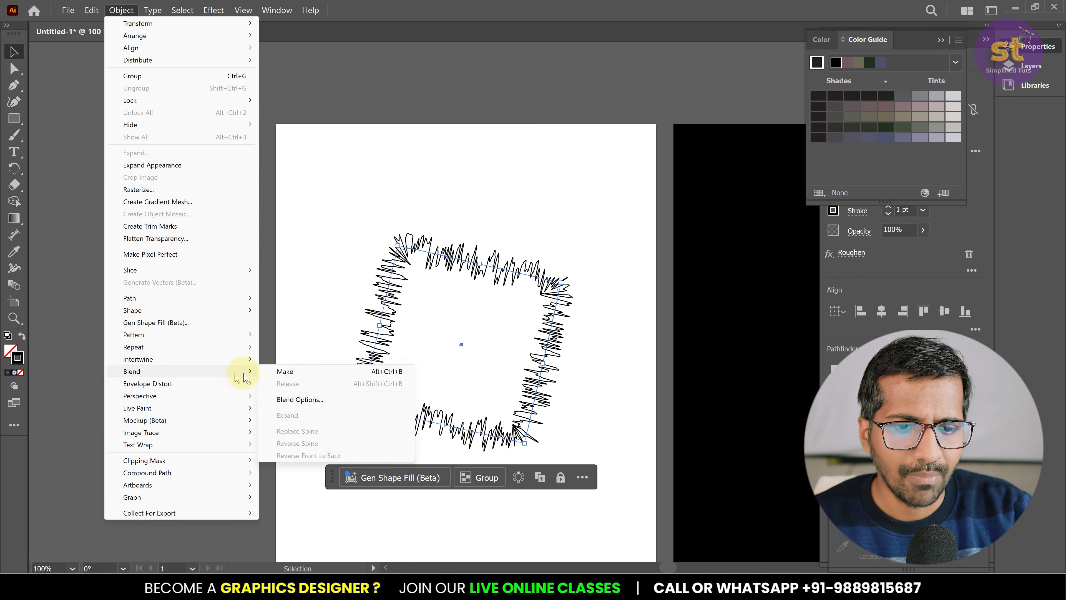
left_click(294, 372)
Step: Set the blend's spacing to Specified Steps with 11 steps and check the resulting fur-like pattern up close
left_click(108, 13)
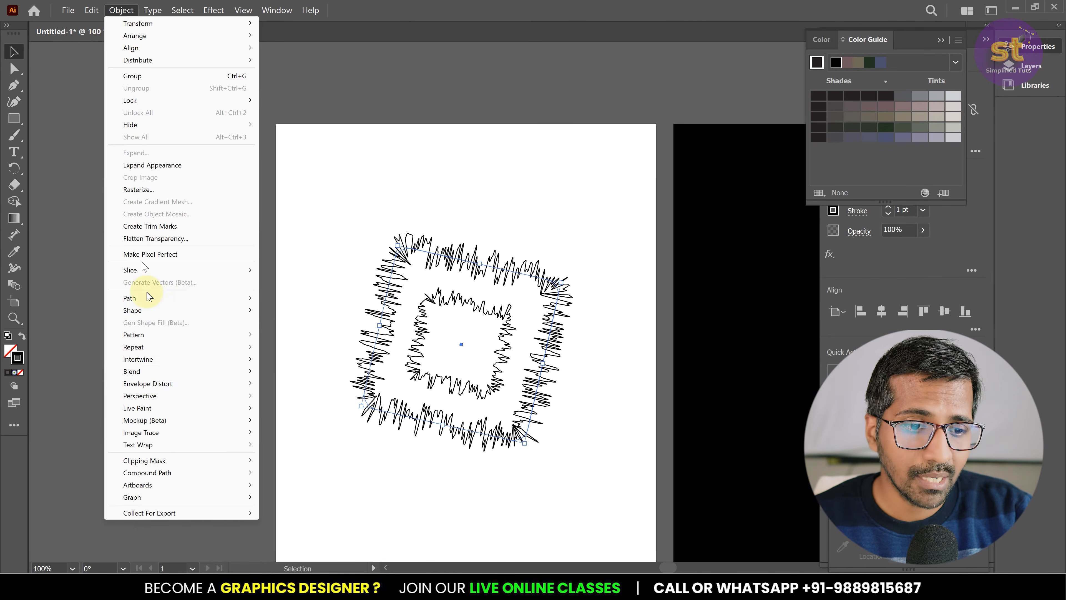
mouse_move(168, 371)
left_click(299, 399)
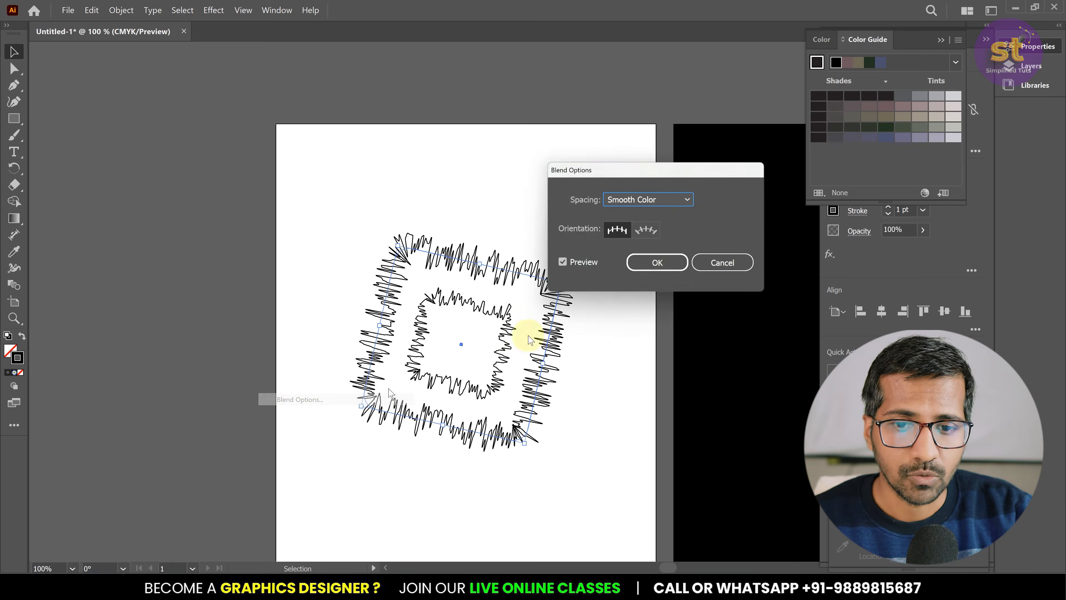
left_click(667, 197)
left_click(664, 224)
scroll(721, 201, "up", 19)
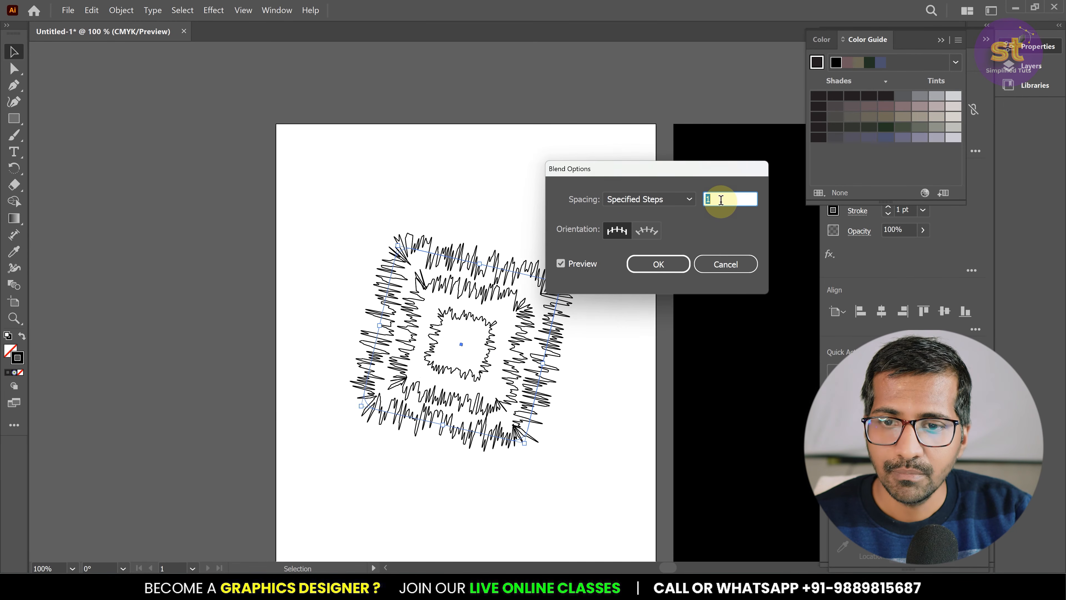
scroll(721, 201, "down", 8)
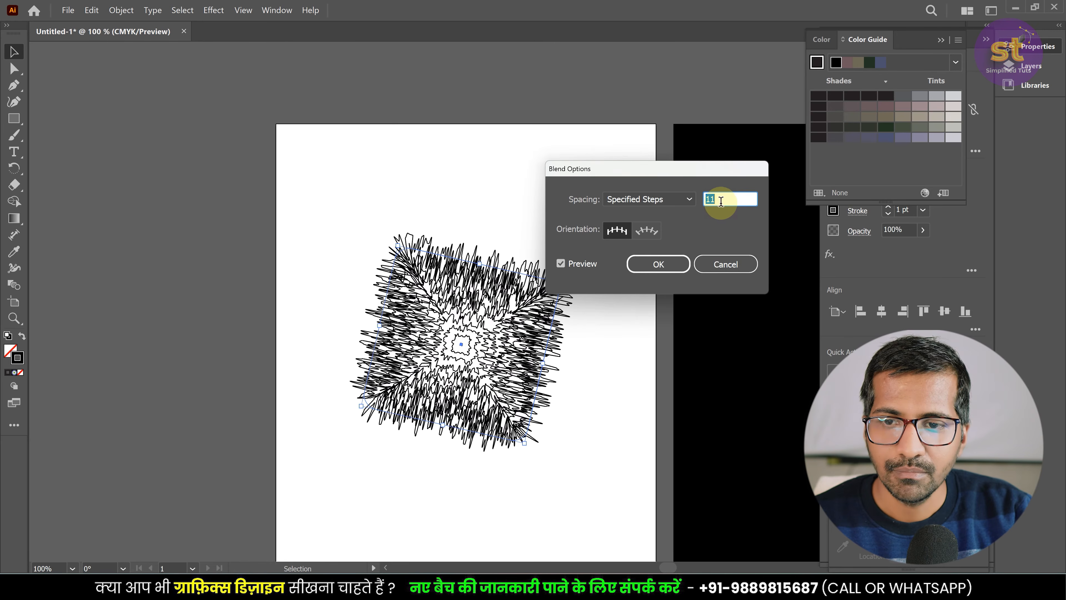
left_click(671, 264)
scroll(488, 357, "up", 3)
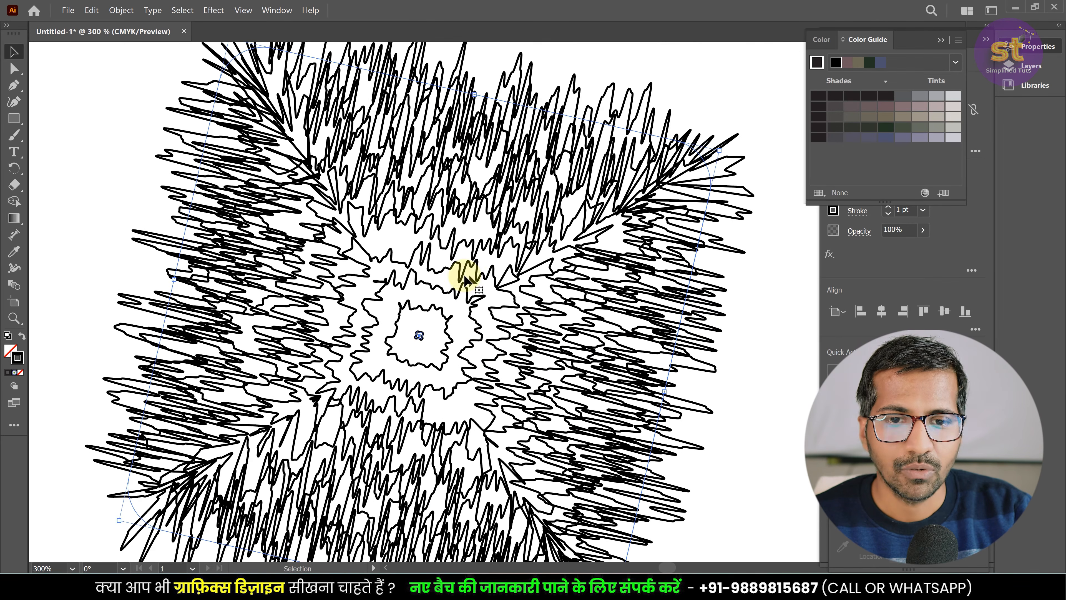
scroll(465, 280, "down", 3)
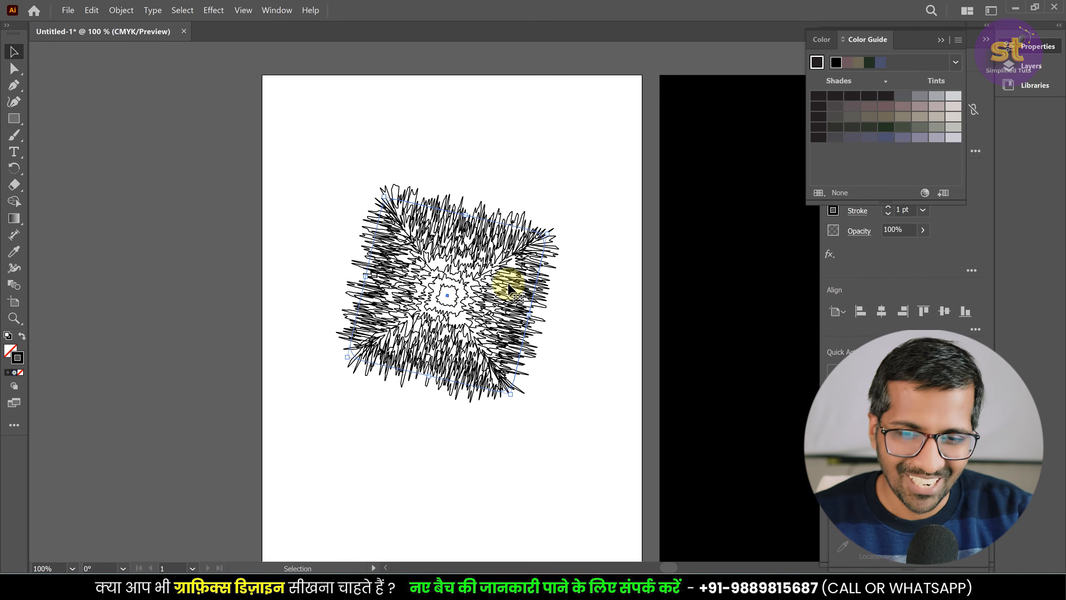
Step: Select the fur-like blended square on the white artboard and delete it
left_click_drag(286, 122, 510, 343)
left_click_drag(549, 373, 583, 405)
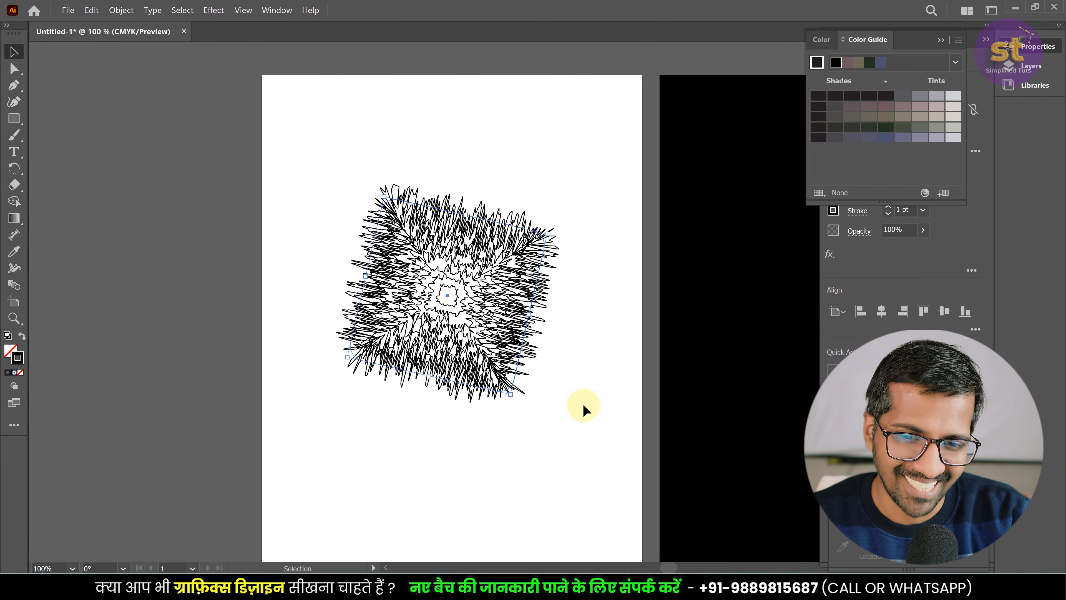
key("Delete")
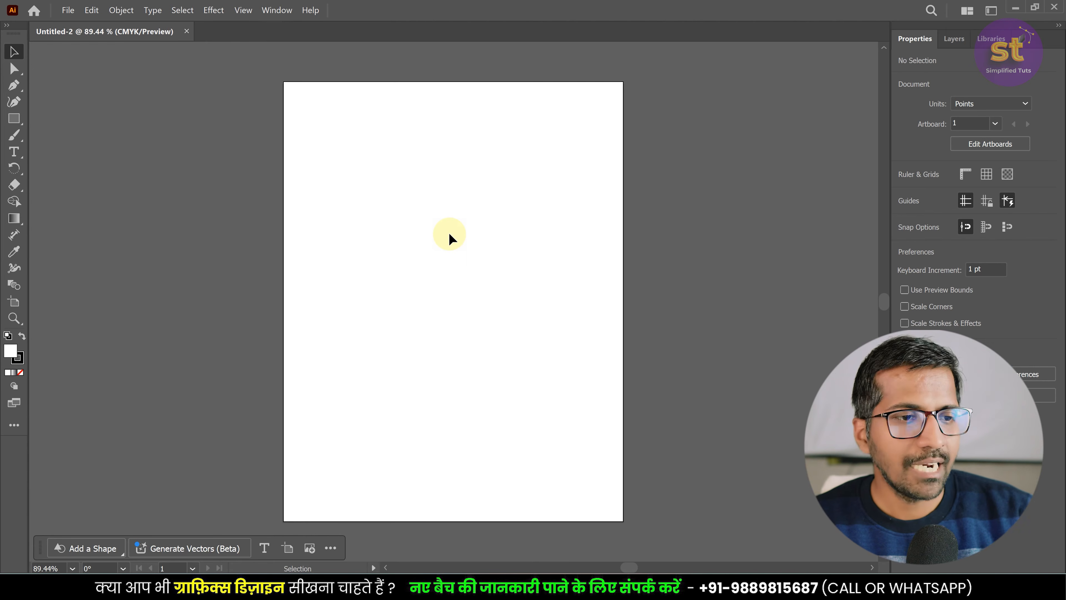
Step: Add a capital letter G as point text, enlarge it to about 354 pt and place it near the middle of the artboard
left_click(14, 152)
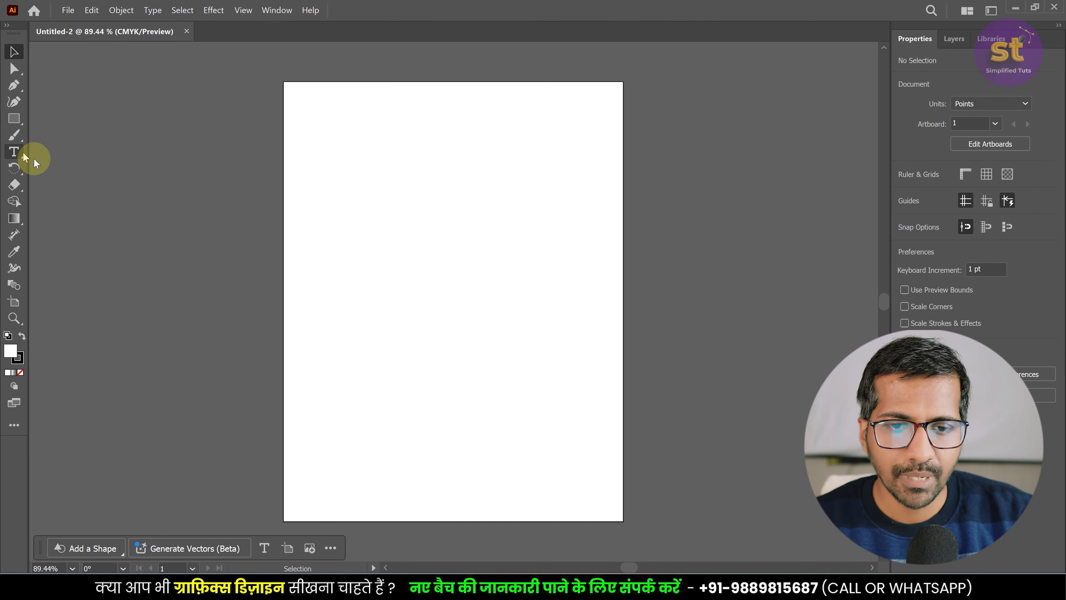
left_click(427, 259)
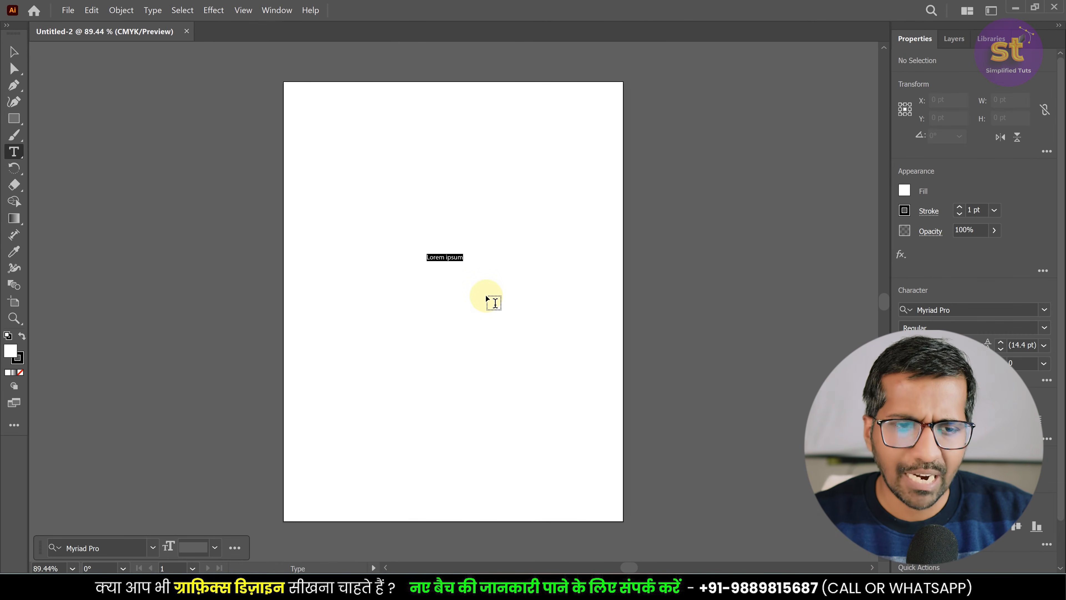
key("shift")
key("shift+g")
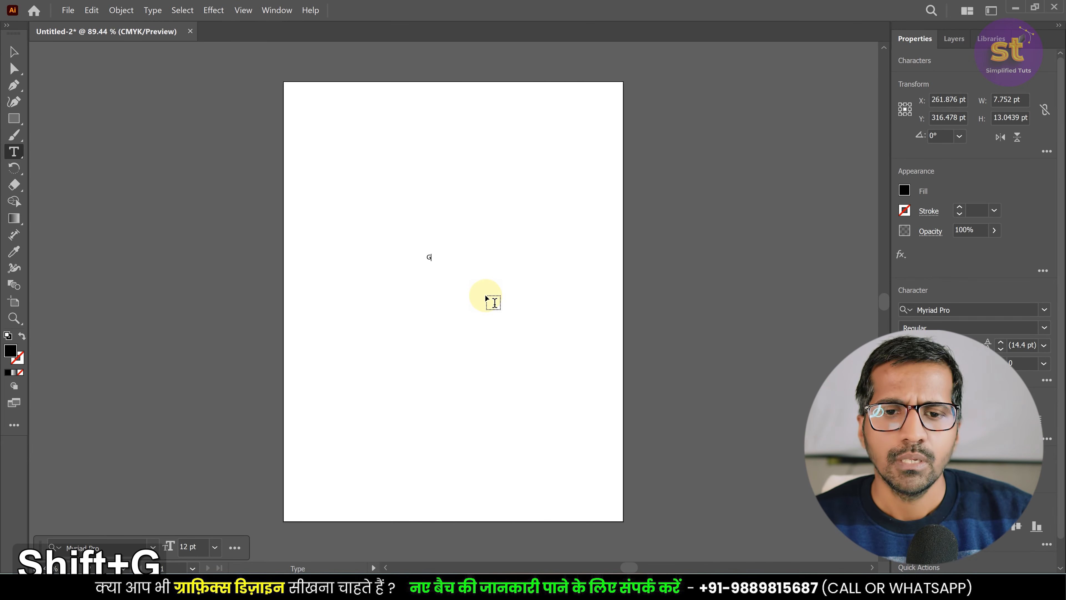
left_click(14, 52)
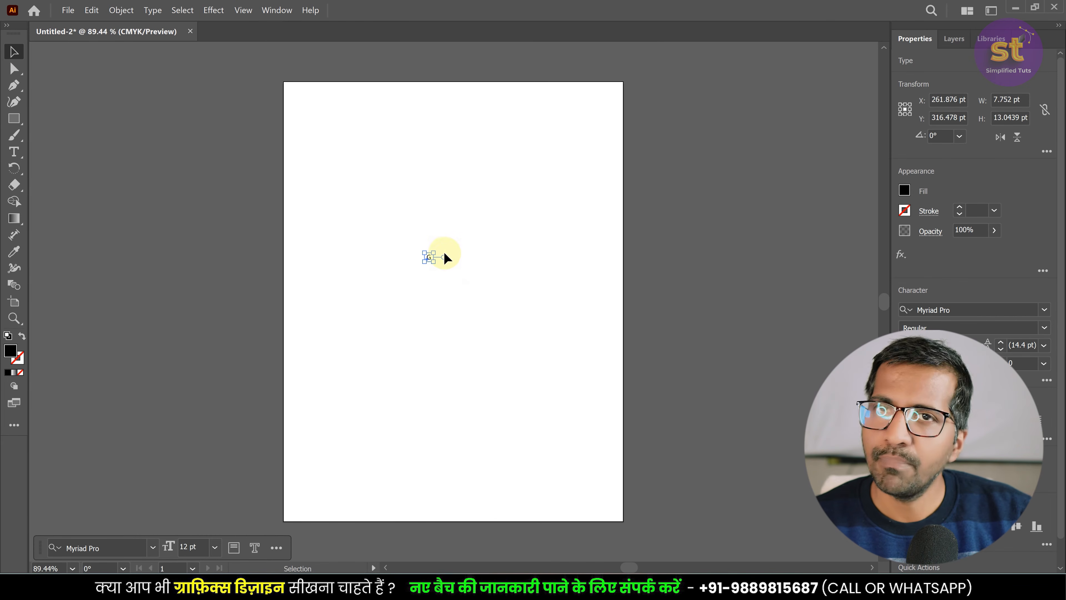
left_click_drag(436, 267, 495, 368)
left_click_drag(473, 276, 579, 135)
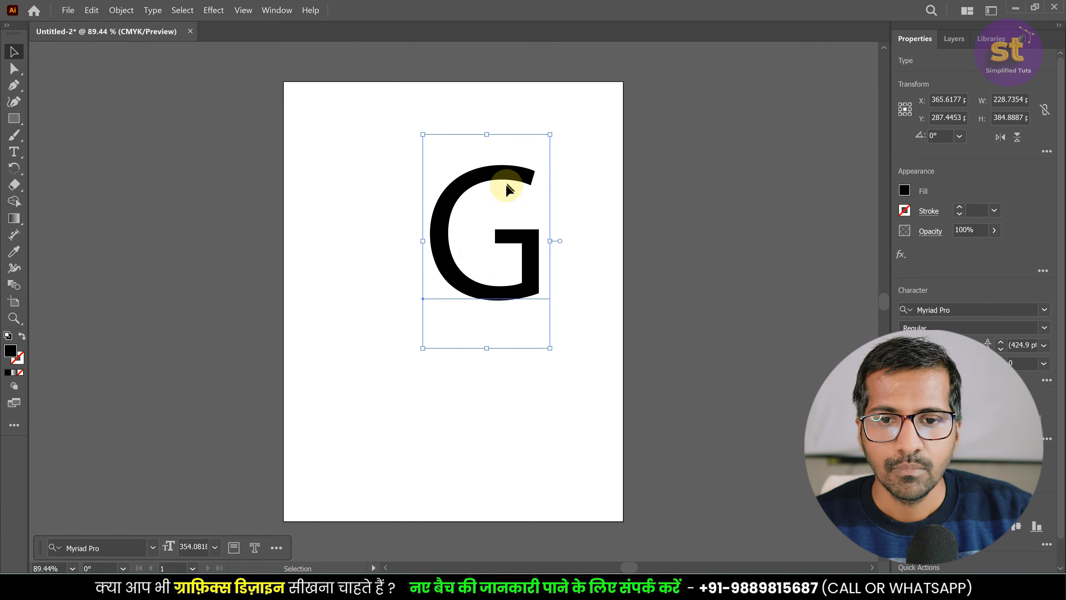
left_click_drag(507, 183, 483, 218)
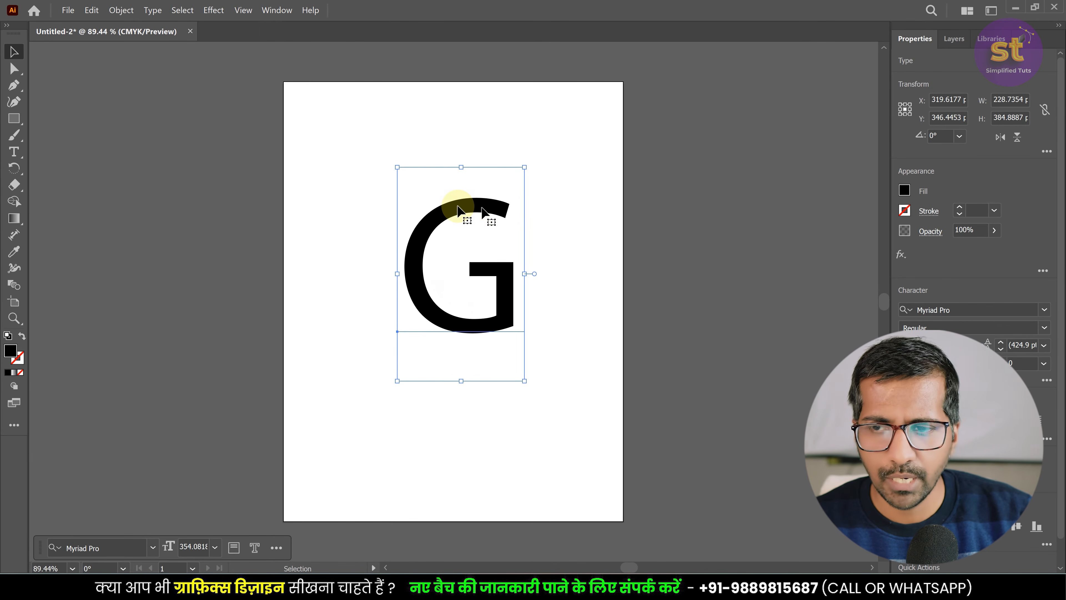
Step: Change the G's font to Bahnschrift and enlarge the letter to about 478 pt
left_click(14, 152)
key("ctrl")
key("ctrl+a")
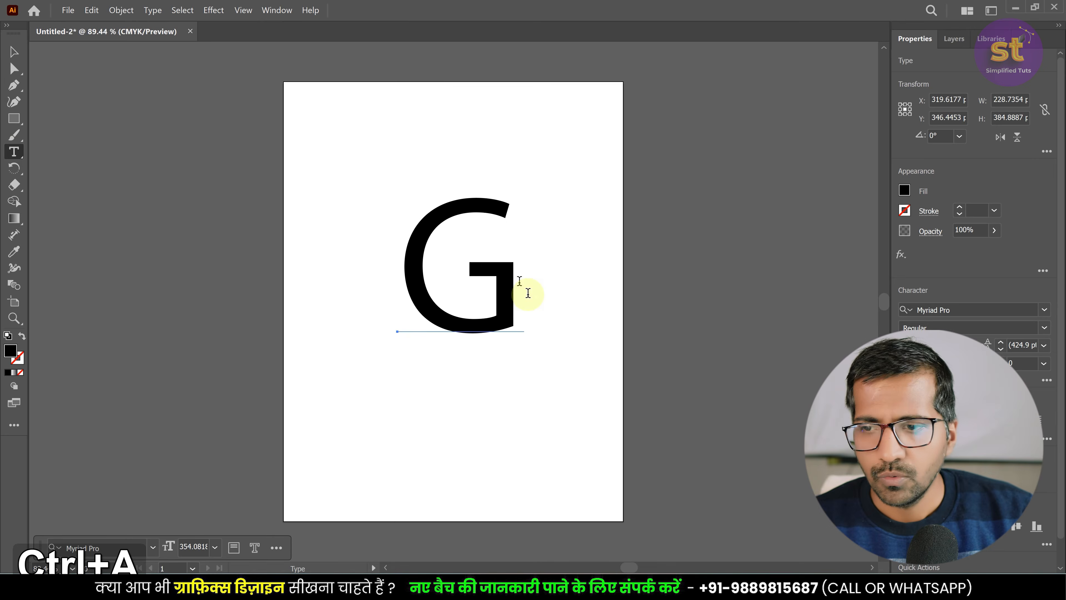
left_click_drag(447, 225, 519, 254)
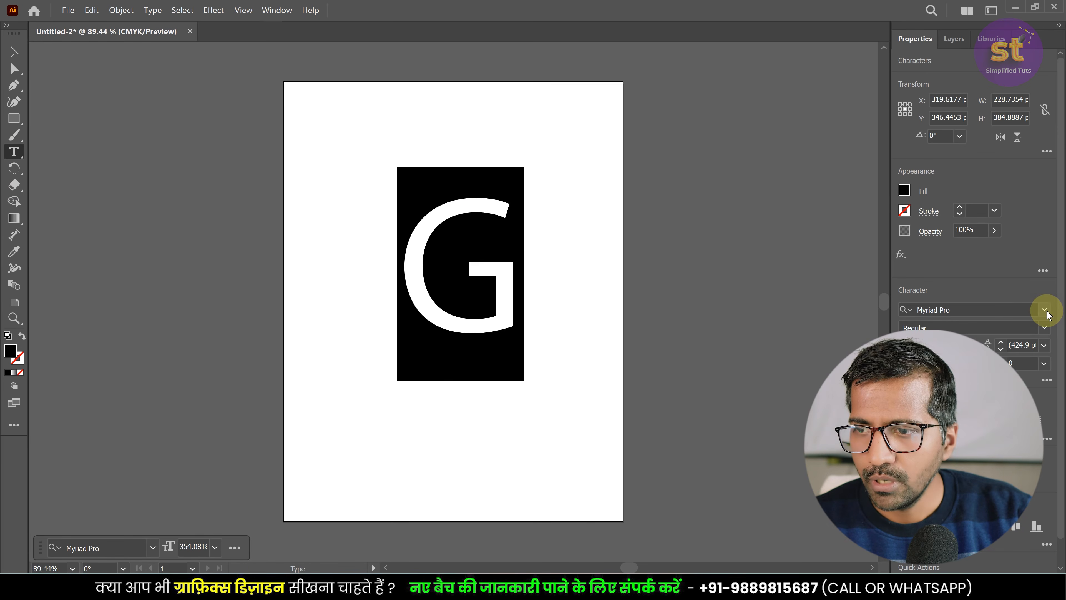
left_click(1045, 309)
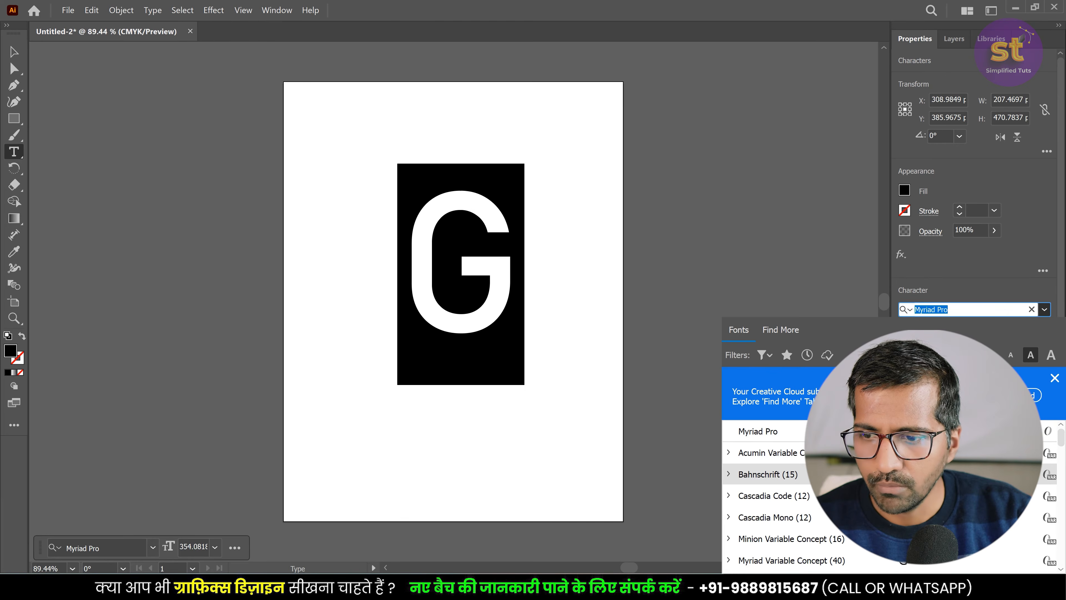
left_click(768, 473)
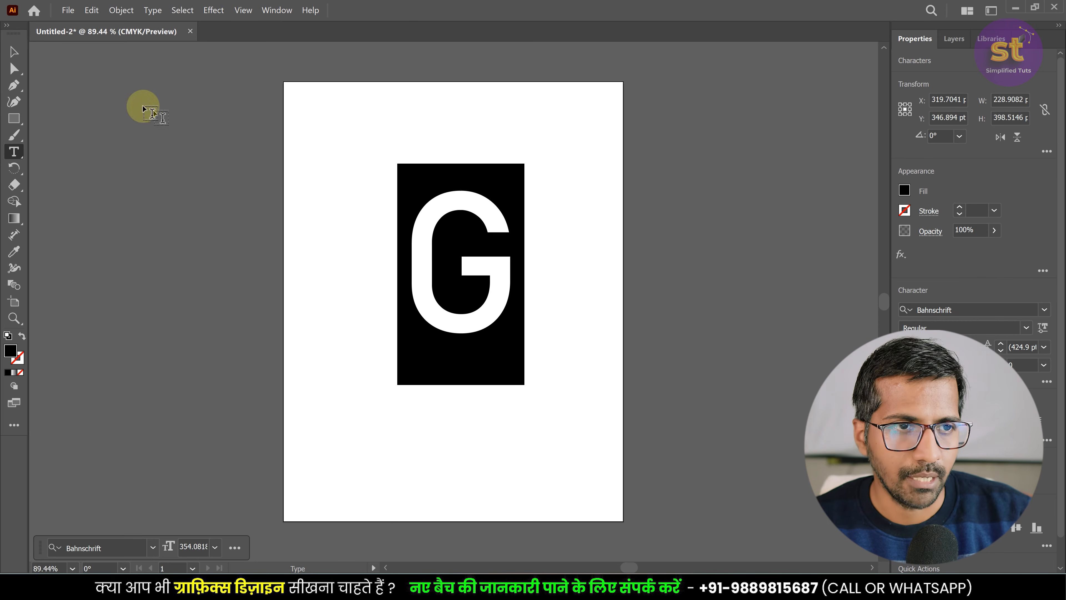
left_click(16, 55)
left_click_drag(524, 163, 493, 219)
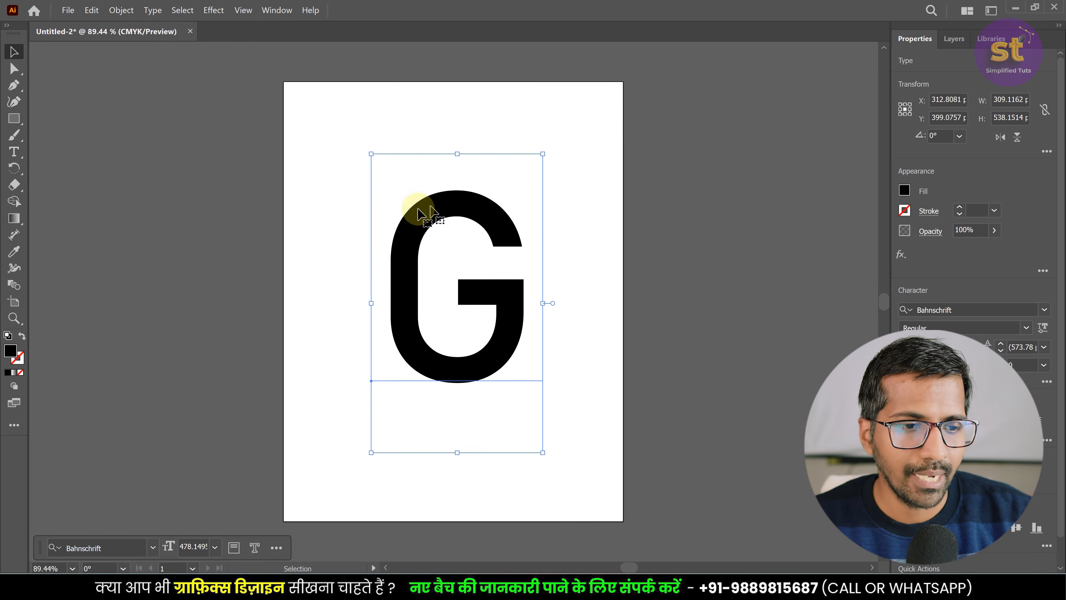
Step: Swap the G's fill and stroke to leave only a black stroke, and convert the text to outlines
left_click(20, 337)
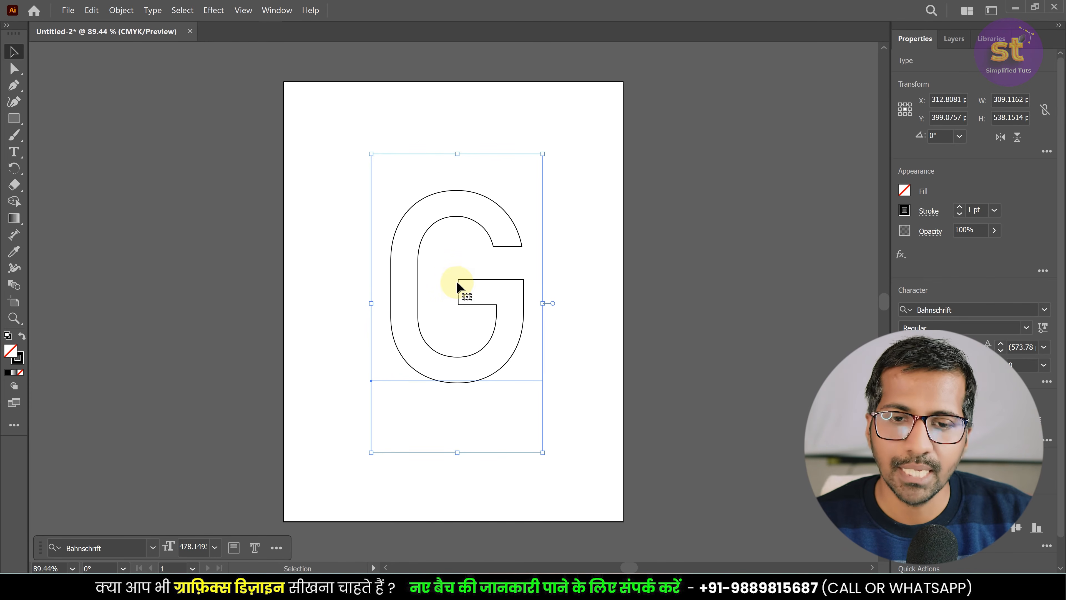
right_click(459, 210)
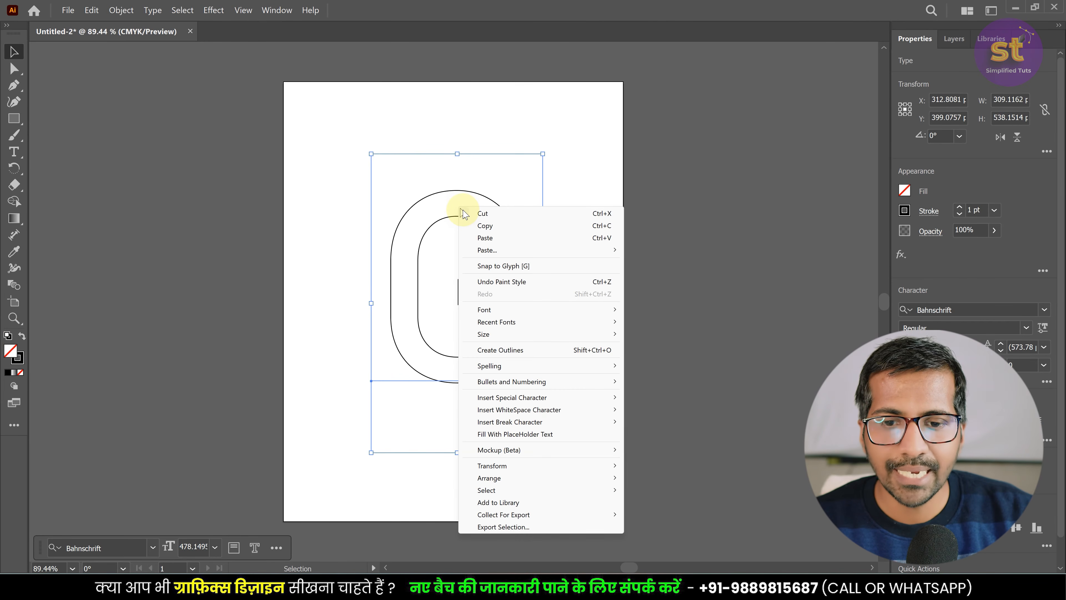
left_click(516, 351)
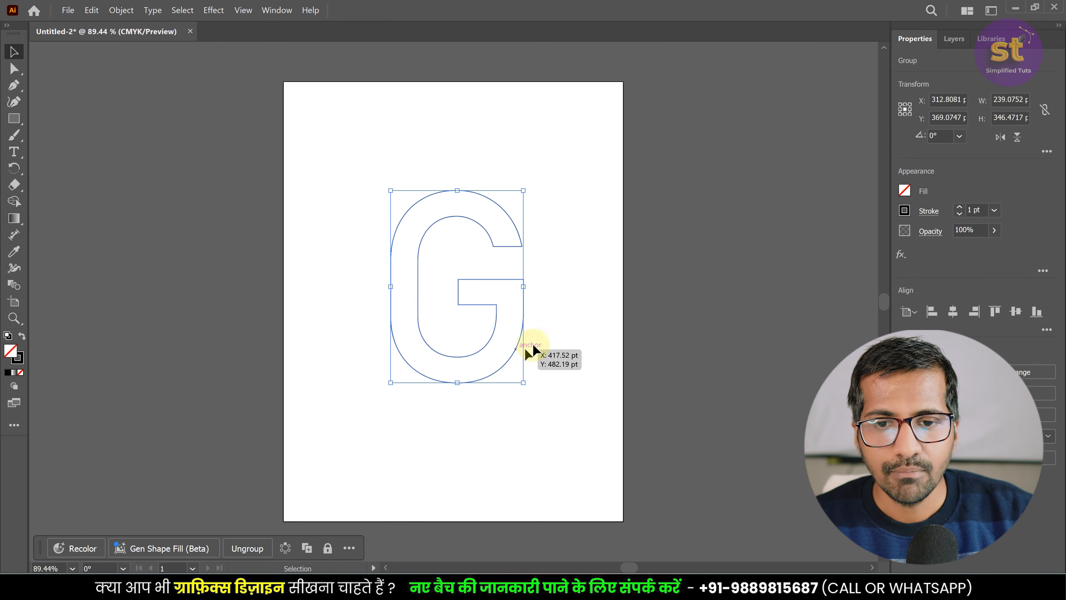
Step: Delete the outer contour's anchor points from the outlined G, keeping only the inner contour as a single open path with its crossbar
scroll(474, 286, "up", 1)
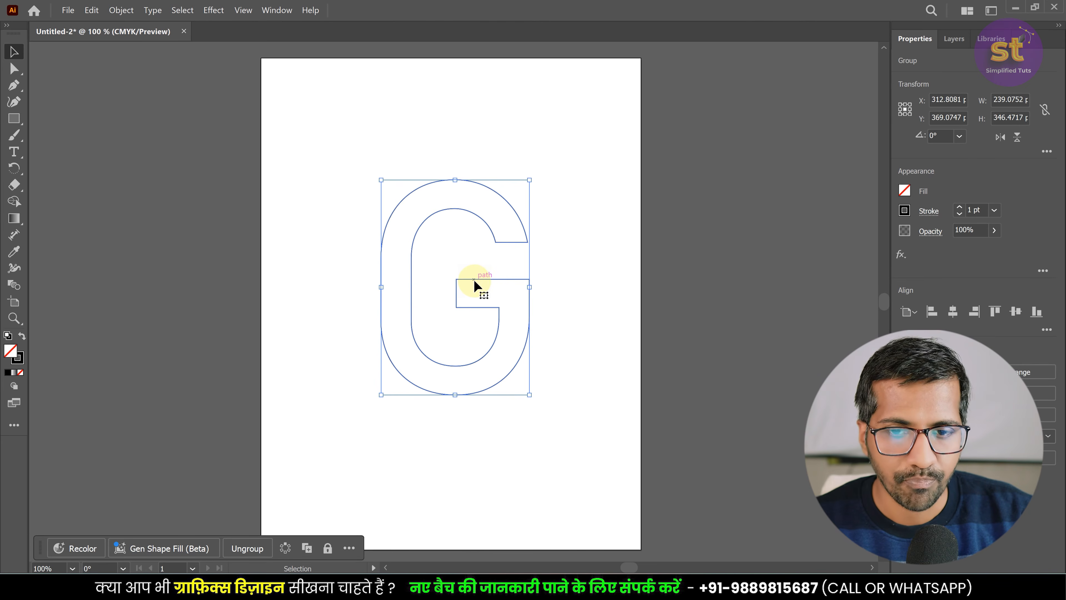
left_click(13, 70)
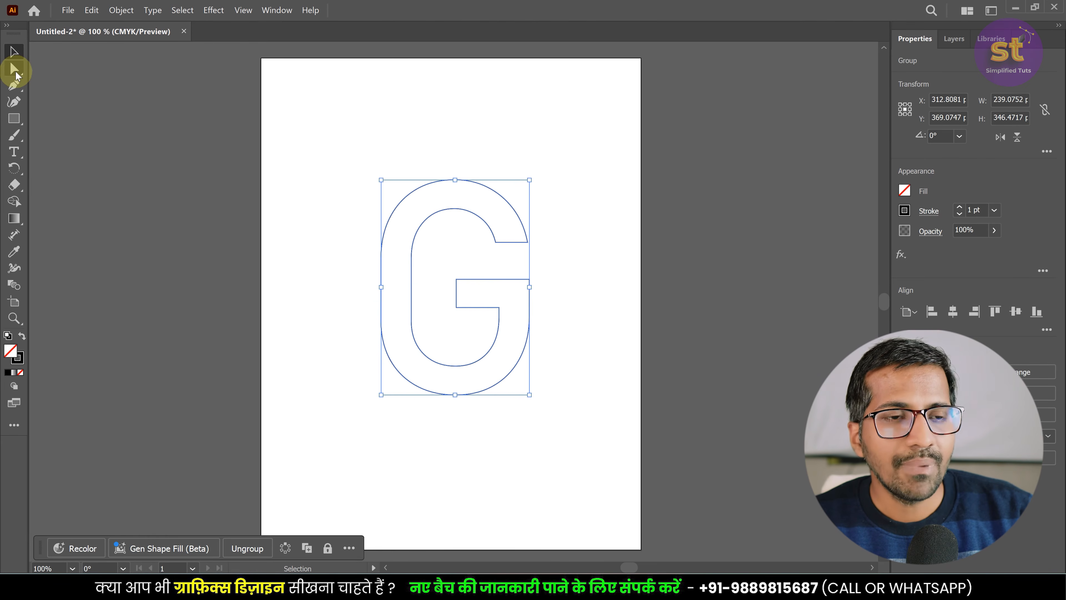
scroll(478, 234, "up", 1)
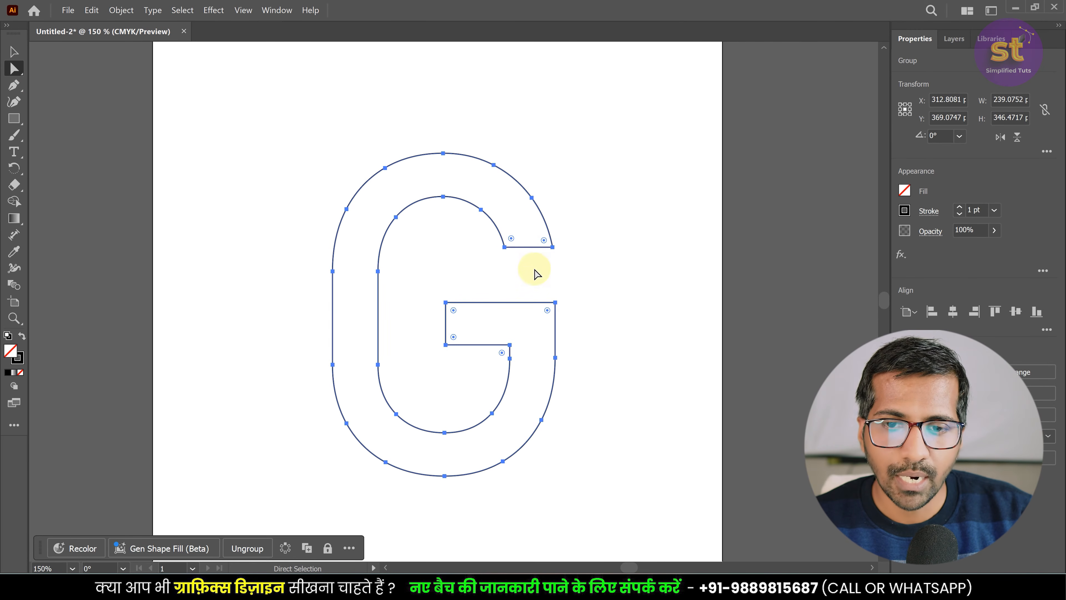
left_click(520, 246)
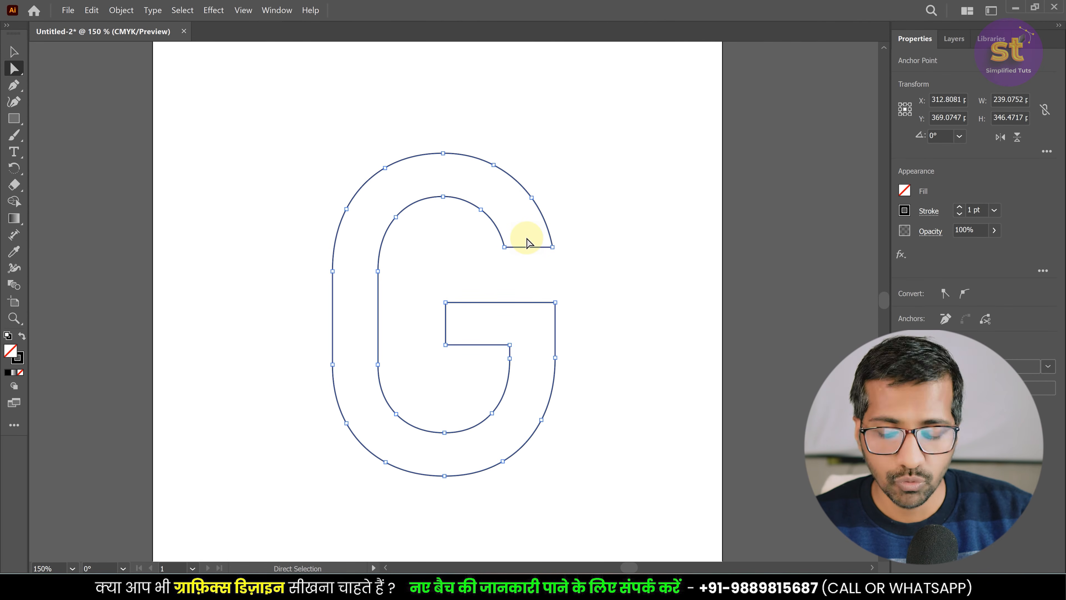
left_click_drag(582, 256, 520, 172)
key("Delete")
left_click_drag(255, 125, 544, 184)
key("Delete")
left_click_drag(220, 173, 352, 462)
key("Delete")
key("Delete")
left_click_drag(589, 496, 532, 280)
key("Delete")
key("Delete")
left_click_drag(593, 327, 523, 471)
key("Delete")
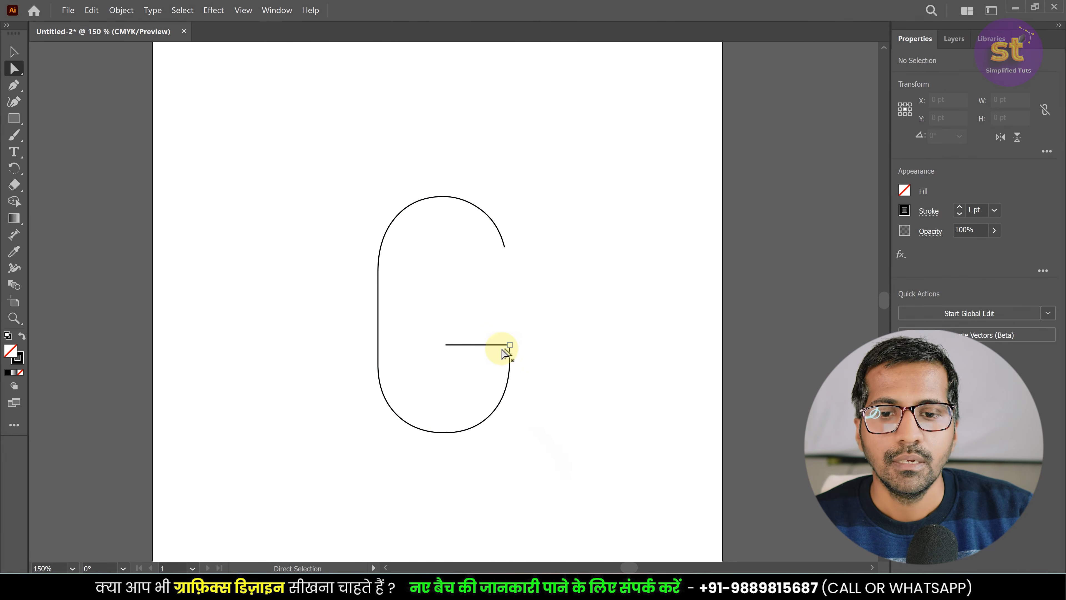
Step: Move the two crossbar anchor points of the G straight up a little to raise the crossbar, and deselect the path
left_click_drag(422, 320, 541, 352)
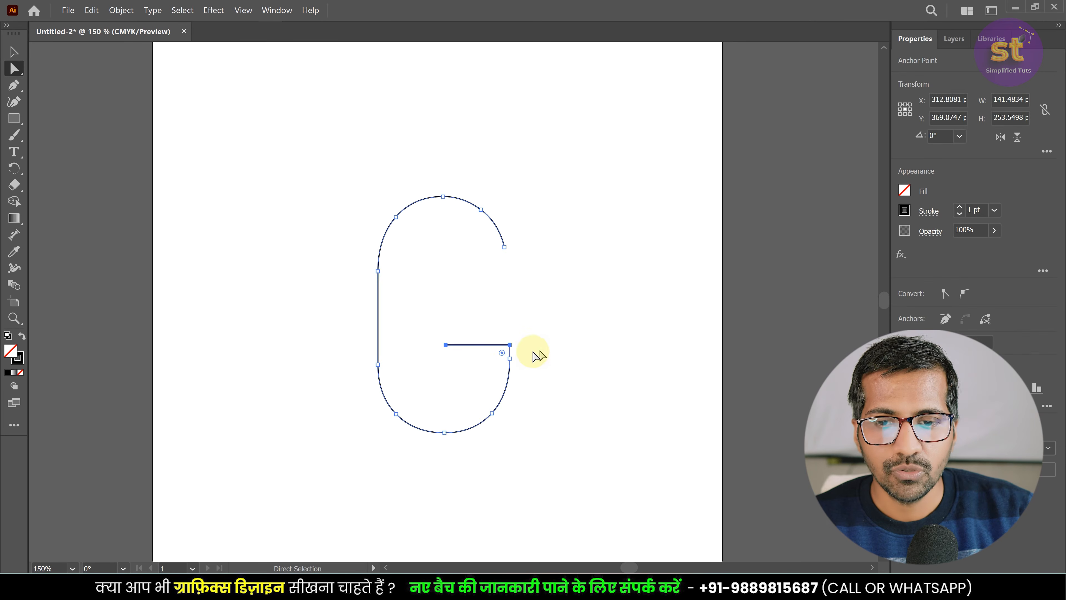
scroll(476, 352, "up", 5)
scroll(493, 386, "down", 3)
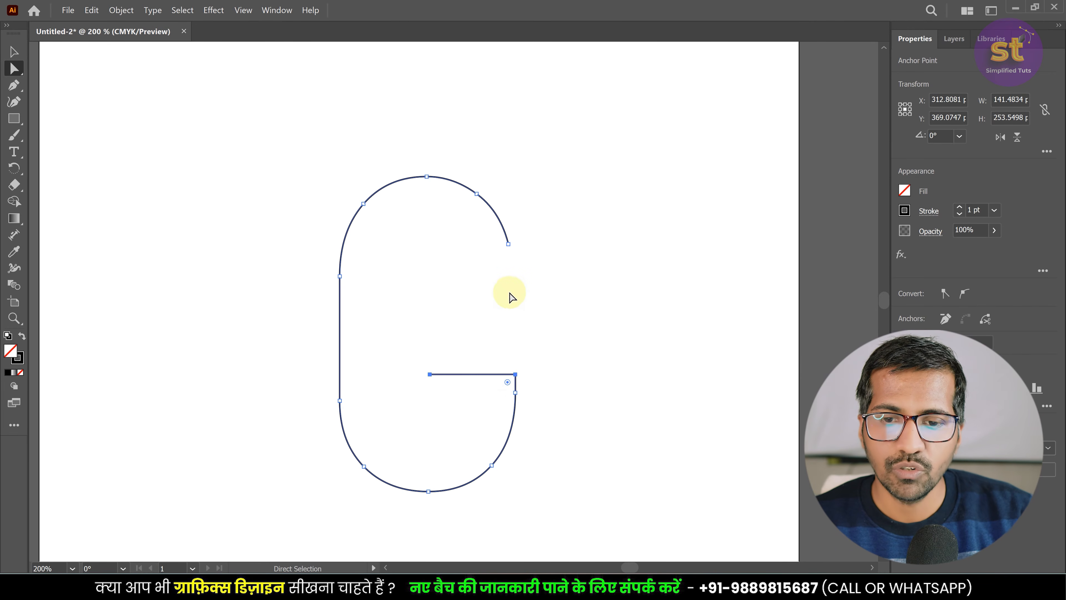
left_click_drag(515, 374, 515, 345)
left_click(14, 51)
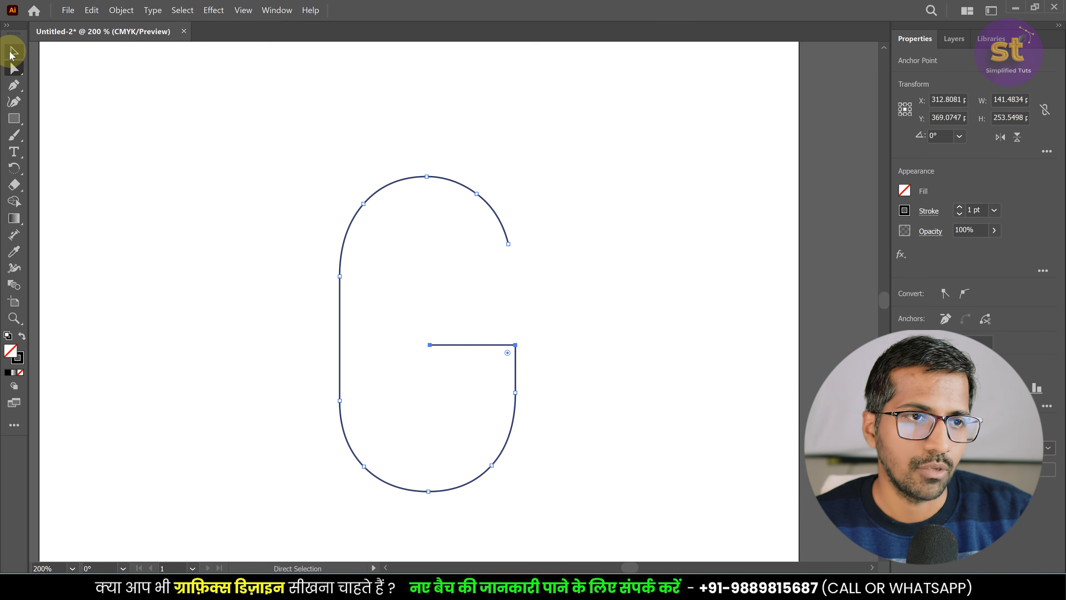
scroll(453, 282, "down", 2)
left_click(497, 327)
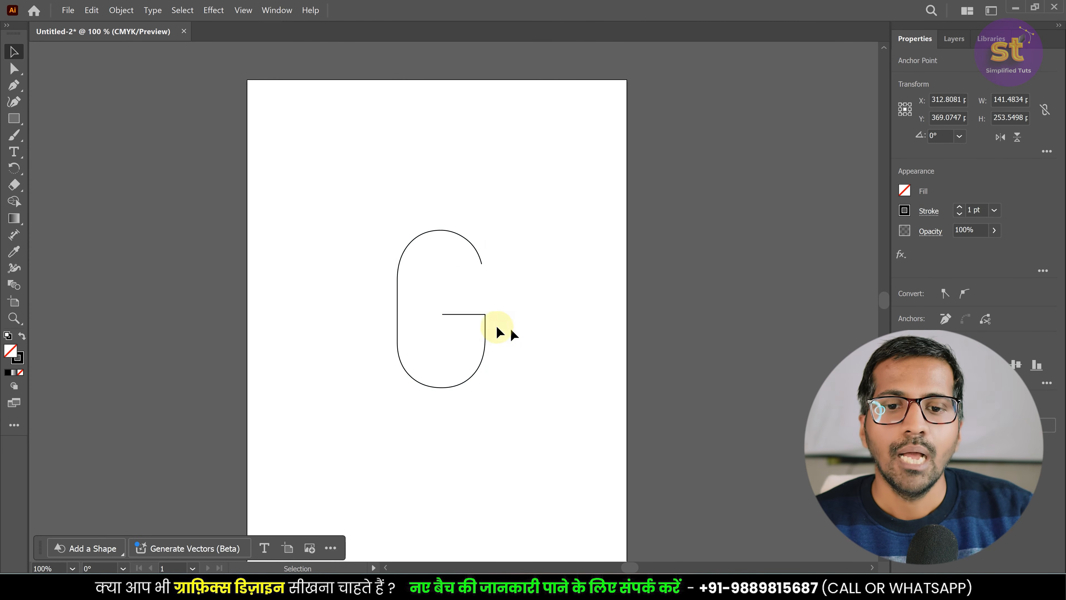
Step: Draw a circle about 46 pt in diameter in the empty area above the G path
scroll(448, 318, "up", 1)
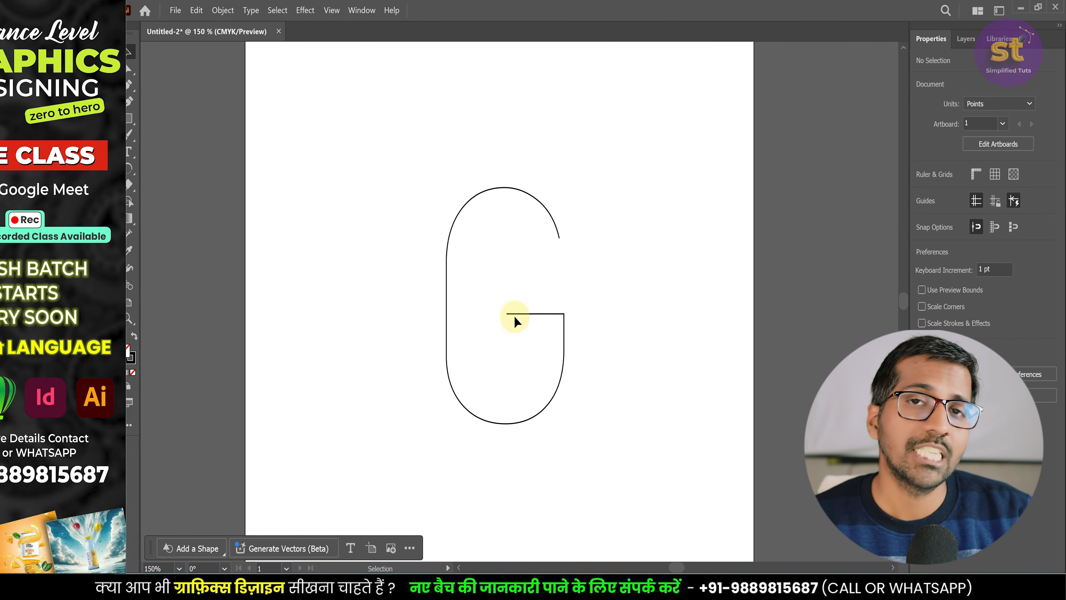
scroll(567, 359, "down", 1)
scroll(569, 219, "up", 1)
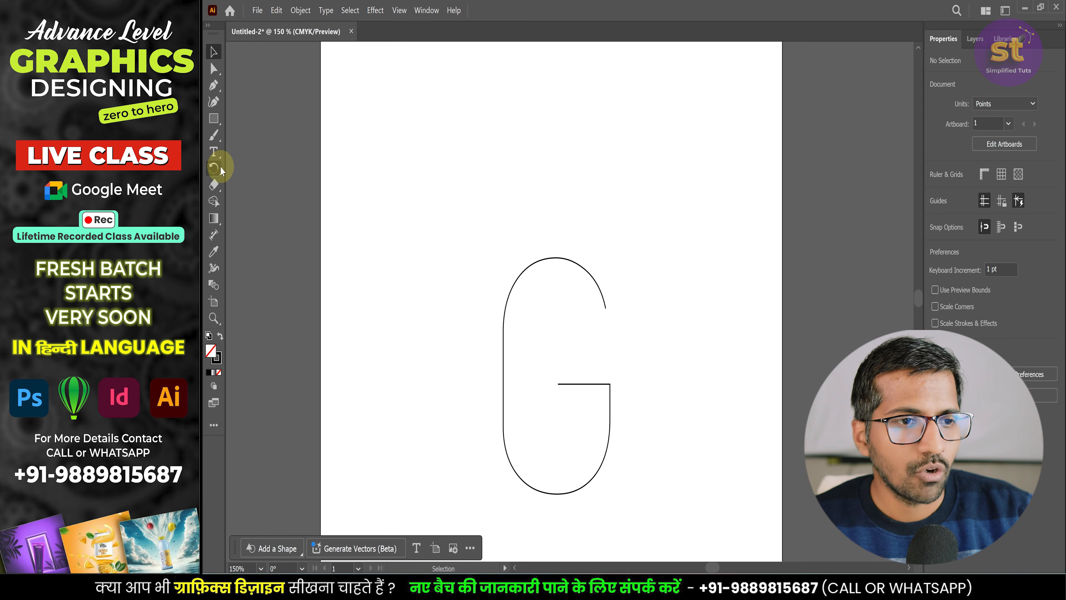
left_click(221, 126)
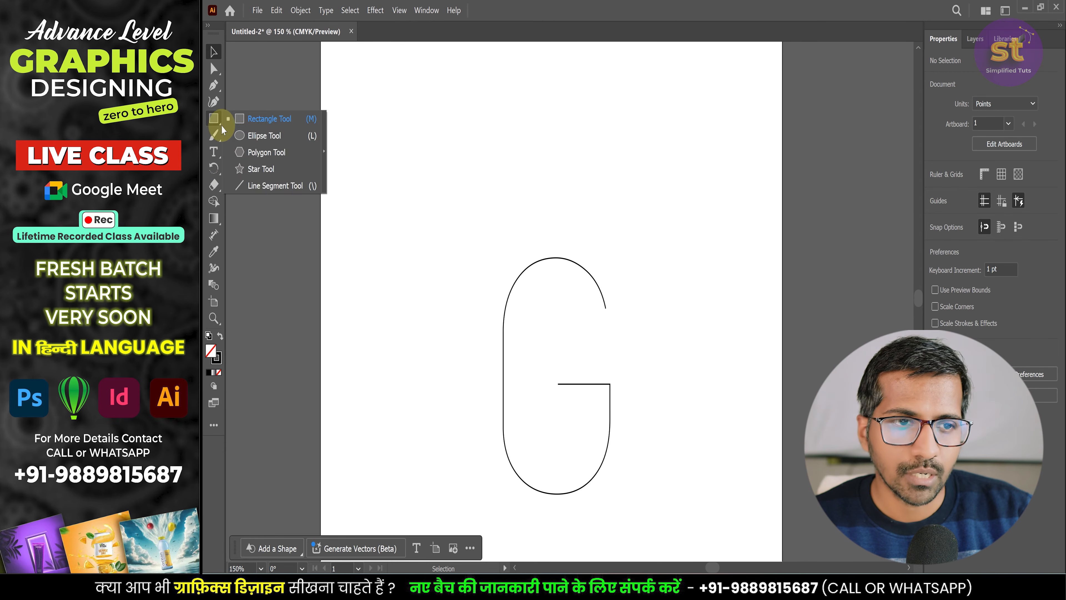
left_click(257, 134)
left_click_drag(442, 141, 476, 184)
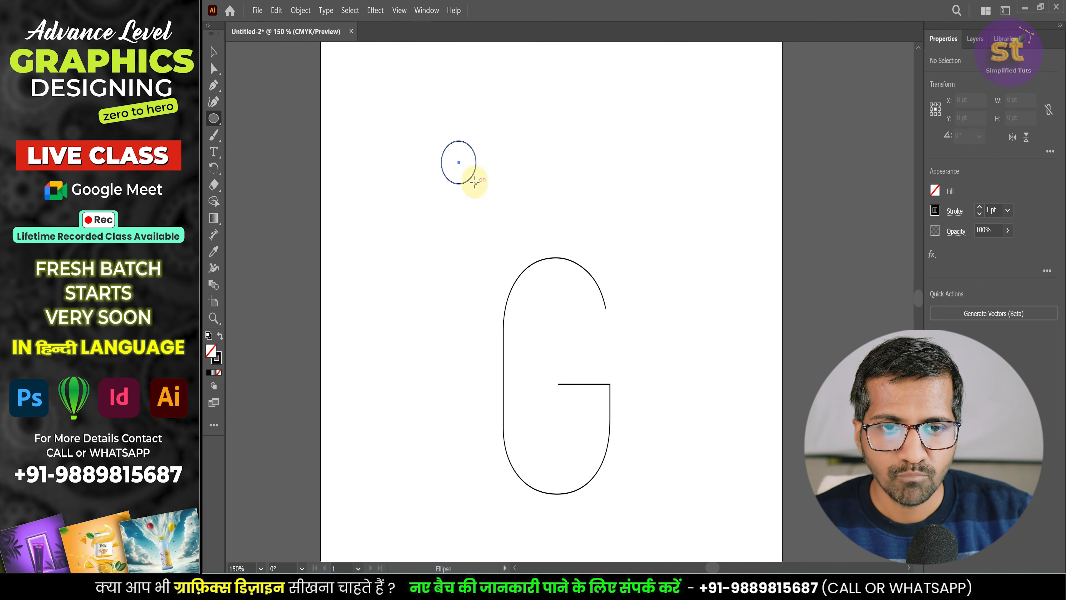
left_click(214, 55)
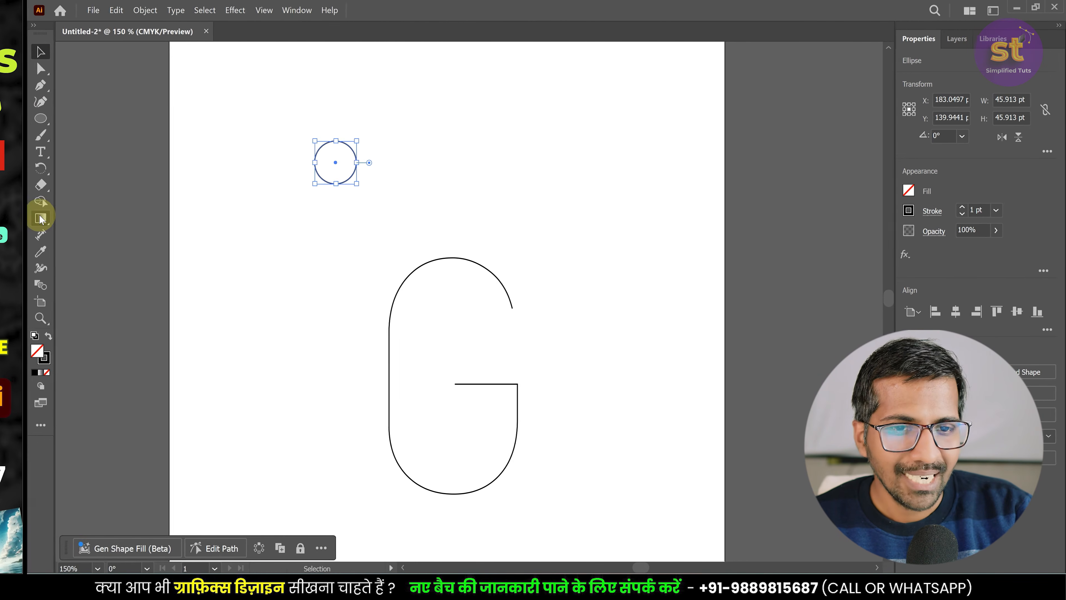
Step: Apply a white-to-black linear gradient to the circle's fill
left_click(207, 217)
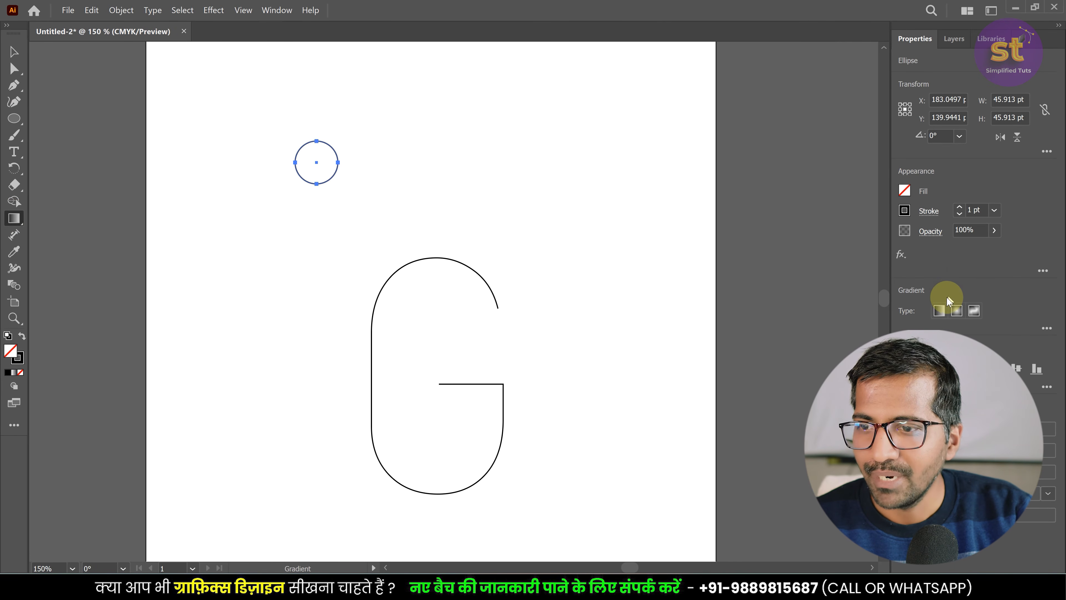
left_click(940, 310)
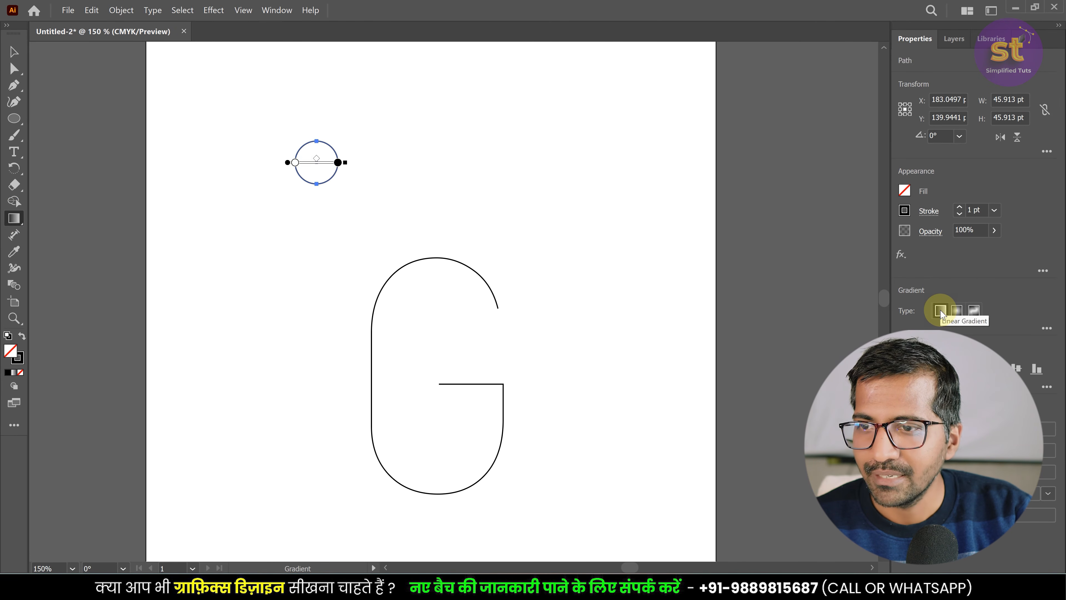
left_click(905, 190)
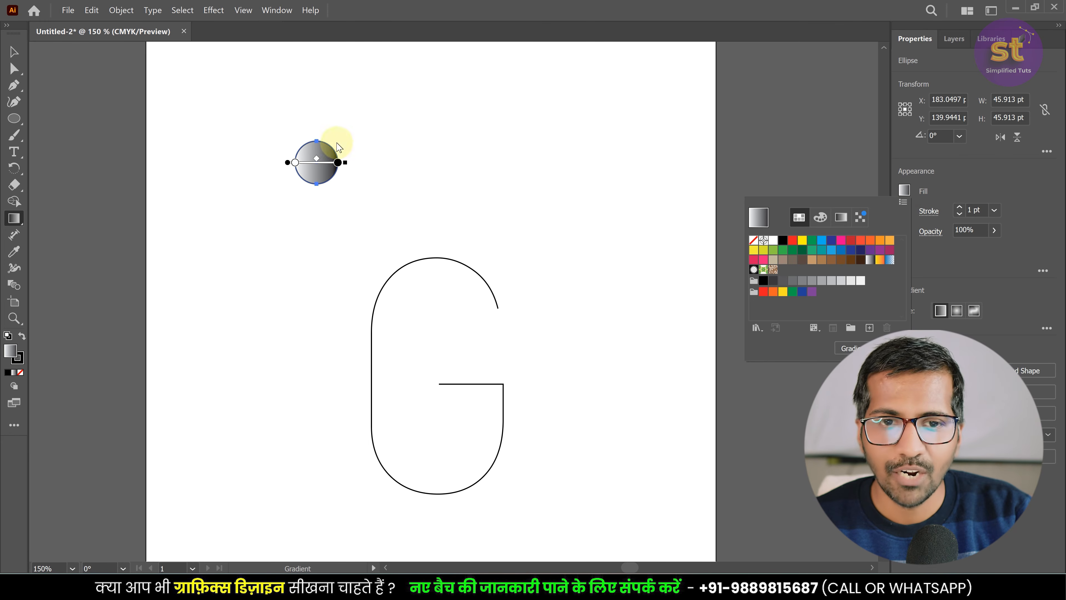
Step: Set the black end color of the circle's gradient to dark blue (242063)
left_click(340, 164)
left_click(904, 211)
left_click(340, 163)
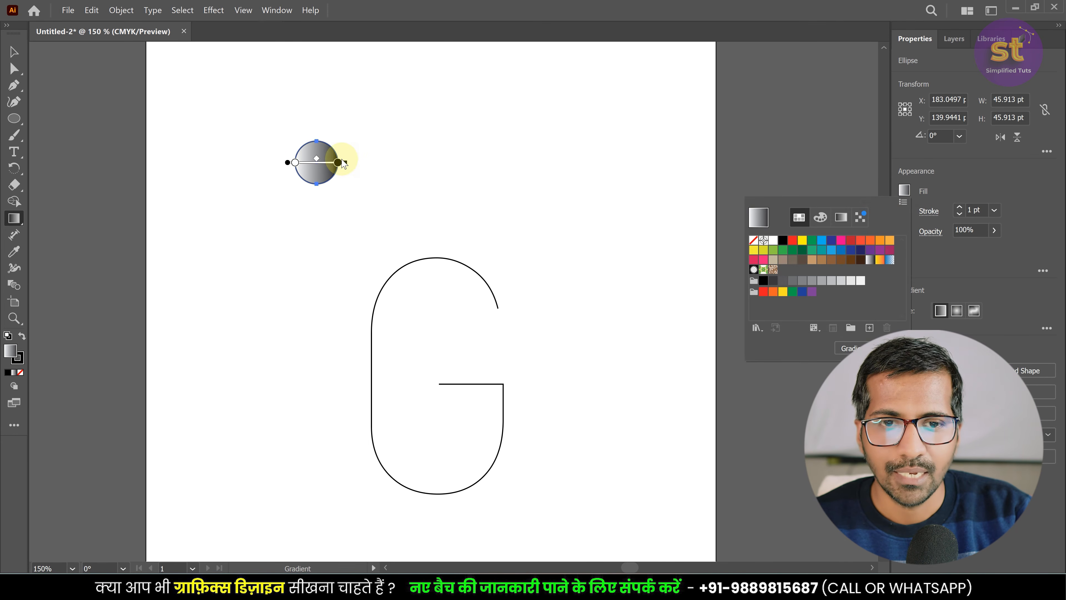
double_click(338, 163)
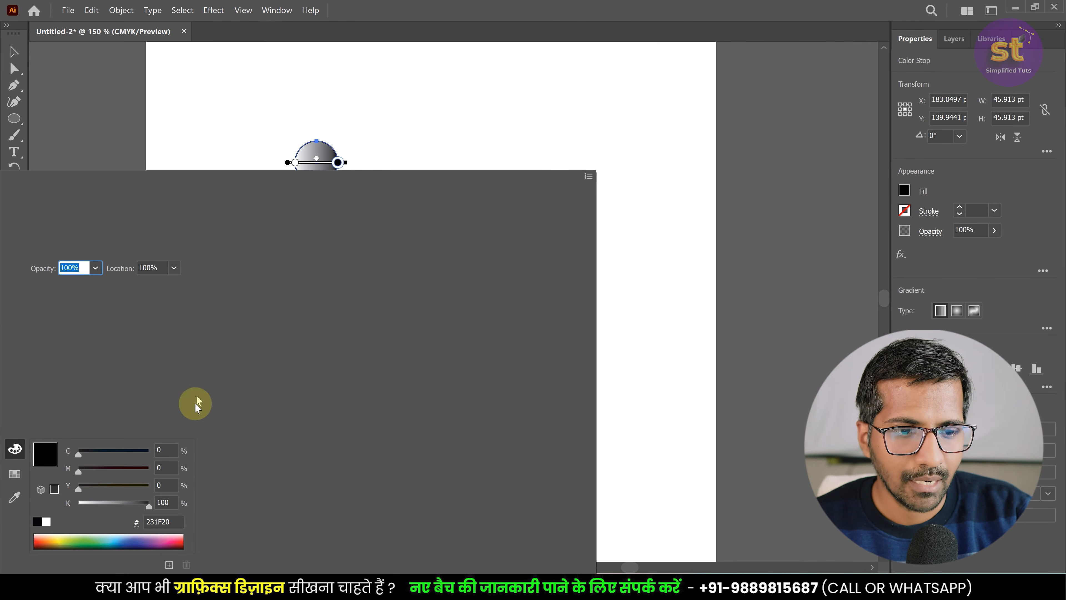
left_click(138, 543)
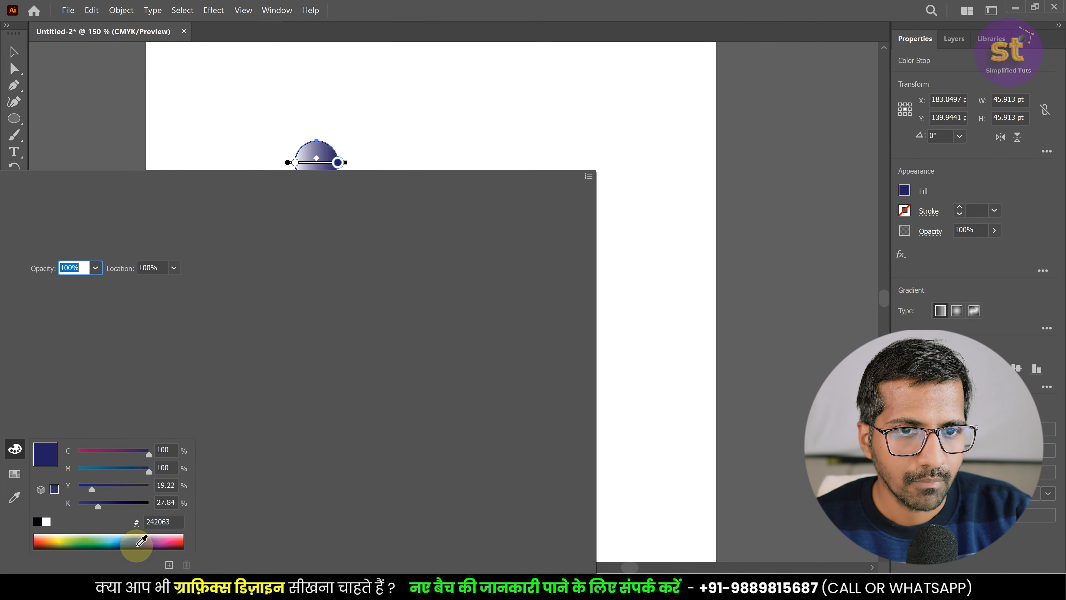
Step: Set the white start color of the circle's gradient to a lighter, brighter blue and deselect the circle
left_click(296, 165)
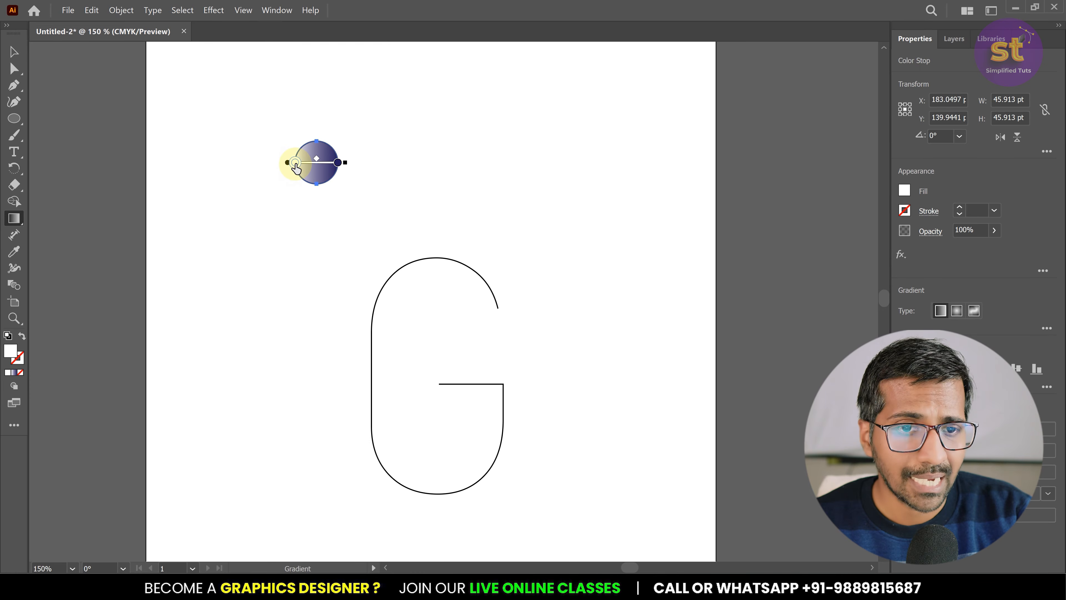
double_click(296, 164)
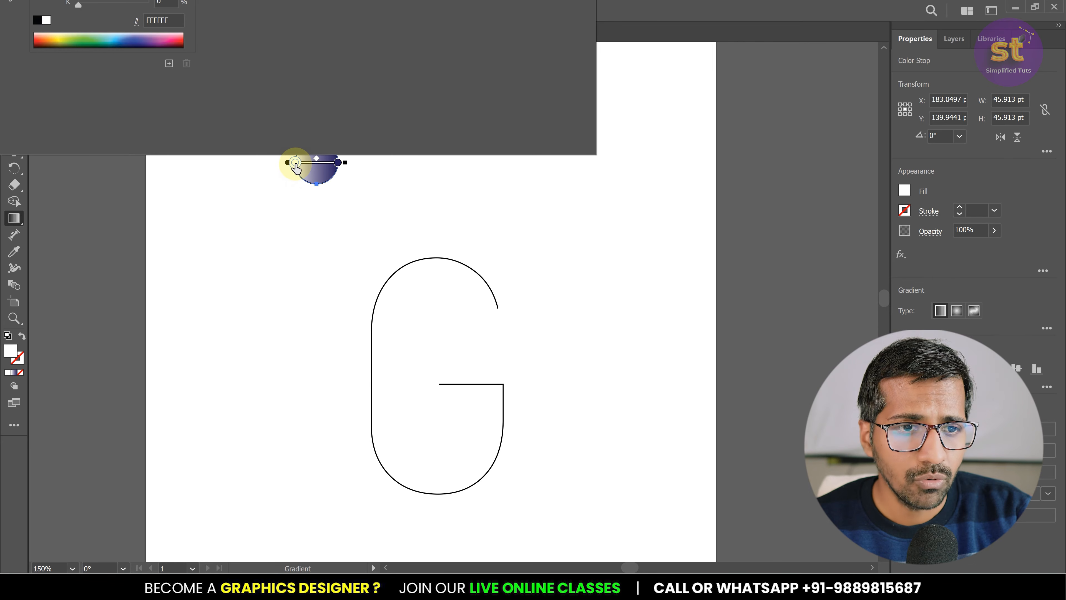
left_click(114, 40)
left_click(357, 175)
left_click(14, 54)
left_click(274, 118)
Step: Remove the black stroke from the gradient circle, keeping its gradient fill, and deselect it
scroll(303, 153, "up", 3)
left_click(325, 126)
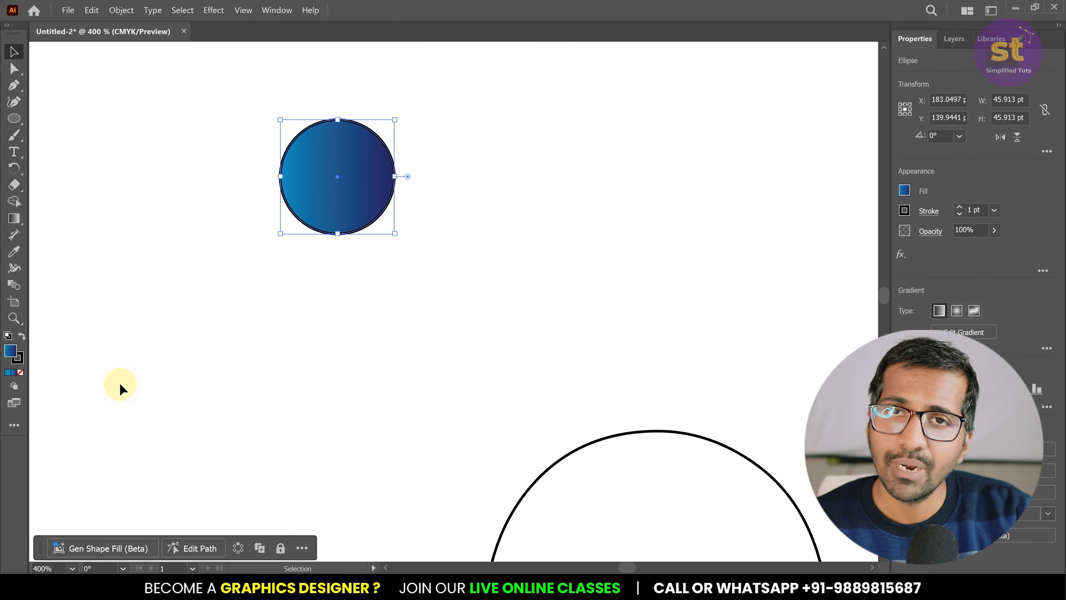
left_click(15, 353)
left_click(19, 362)
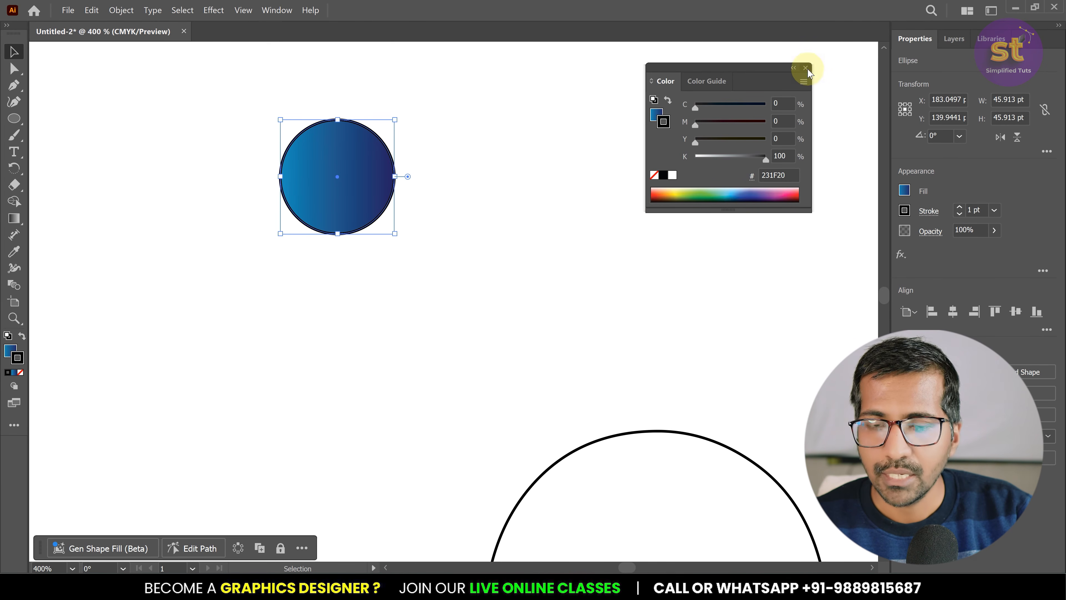
left_click(806, 68)
left_click(20, 372)
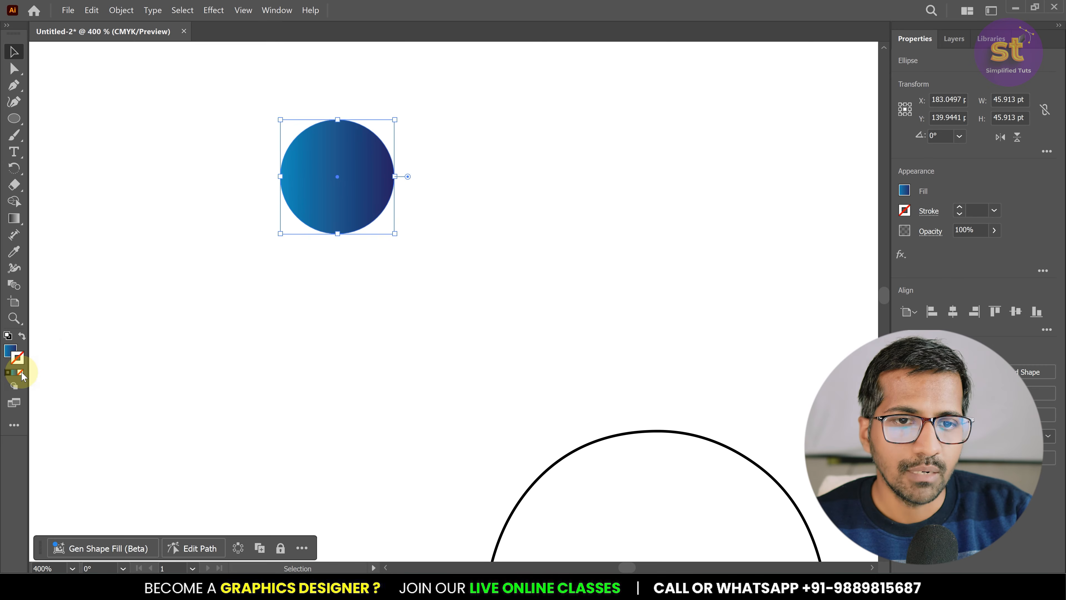
left_click(483, 229)
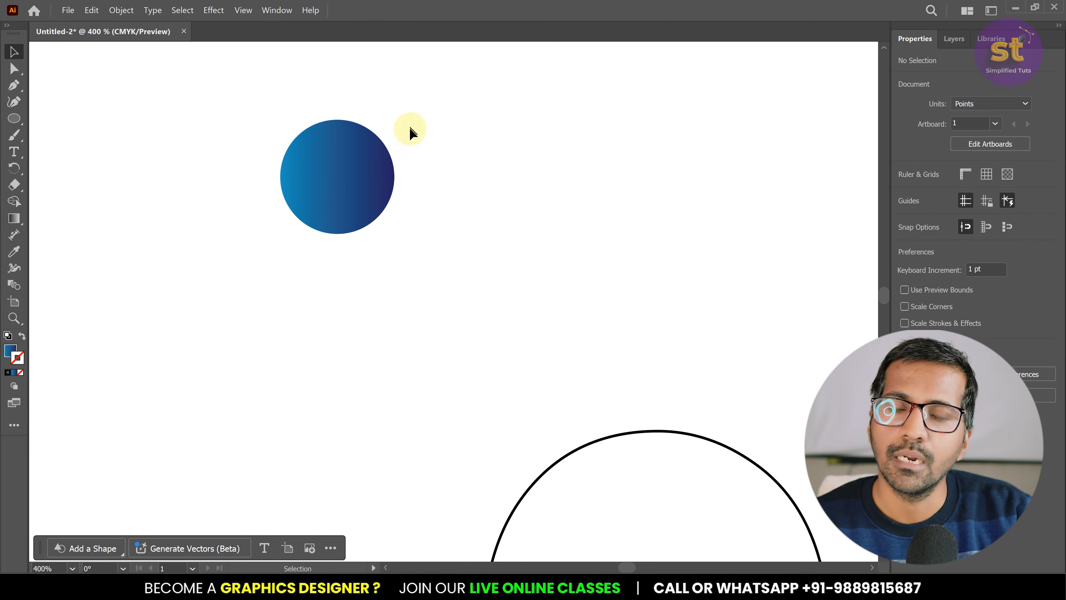
Step: Duplicate the gradient circle horizontally, placing the copy about 287 pt to the right of the original
left_click(345, 134)
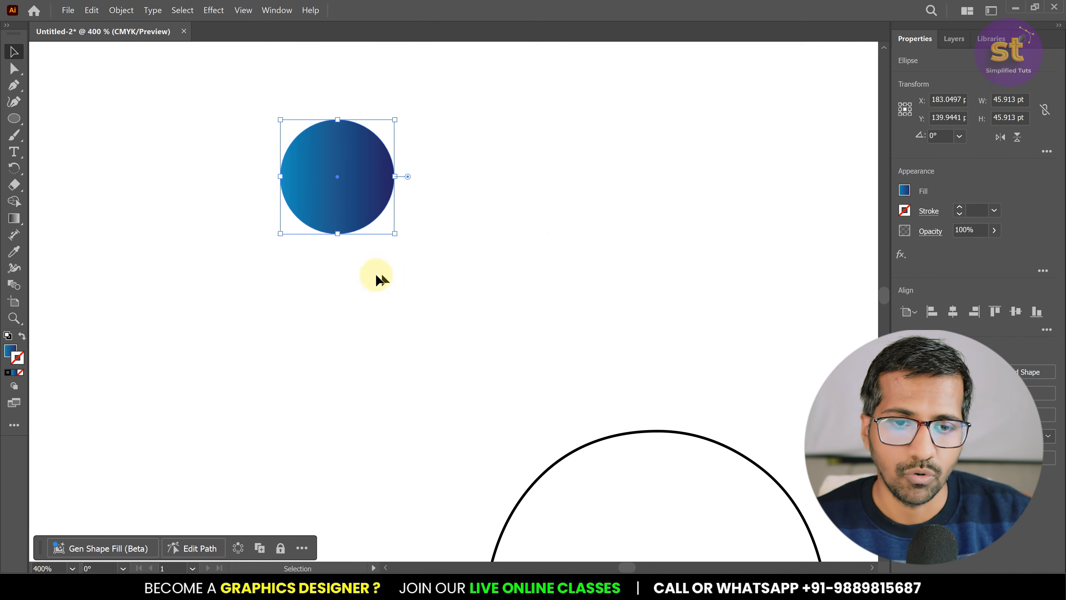
scroll(376, 273, "down", 3)
left_click(354, 239, "shift")
left_click(369, 236, "shift")
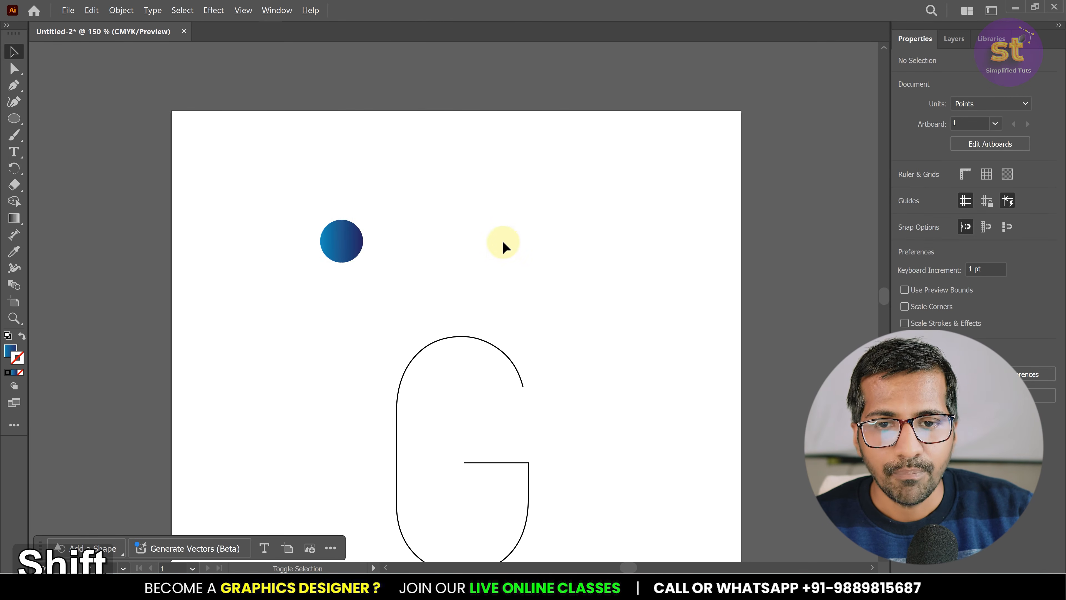
left_click_drag(345, 236, 612, 237)
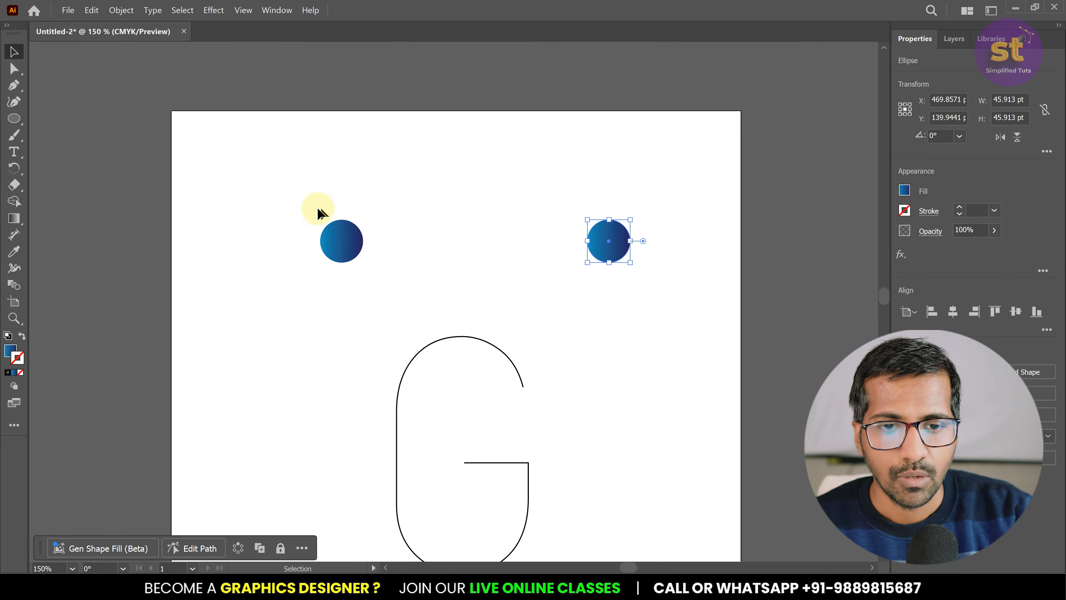
Step: Select both gradient circles and make a blend between them
left_click_drag(676, 247, 676, 247)
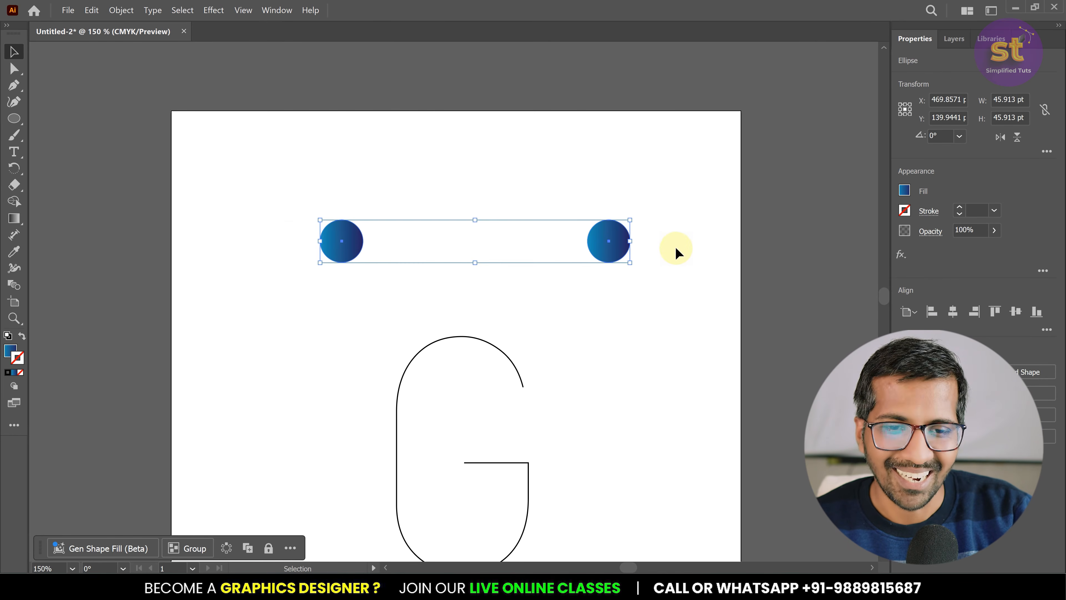
left_click(122, 10)
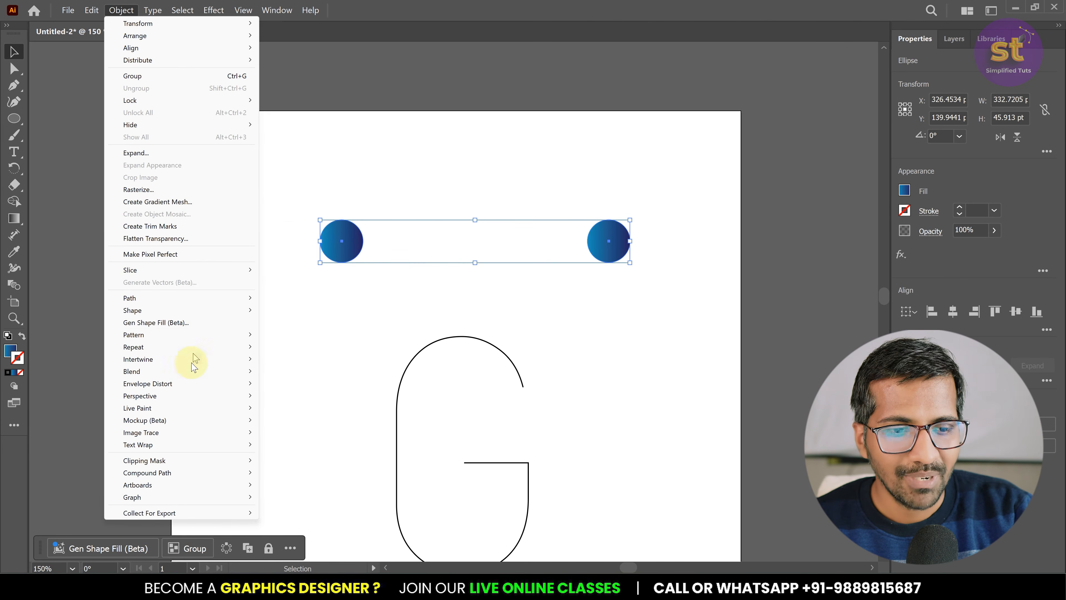
mouse_move(202, 371)
left_click(309, 375)
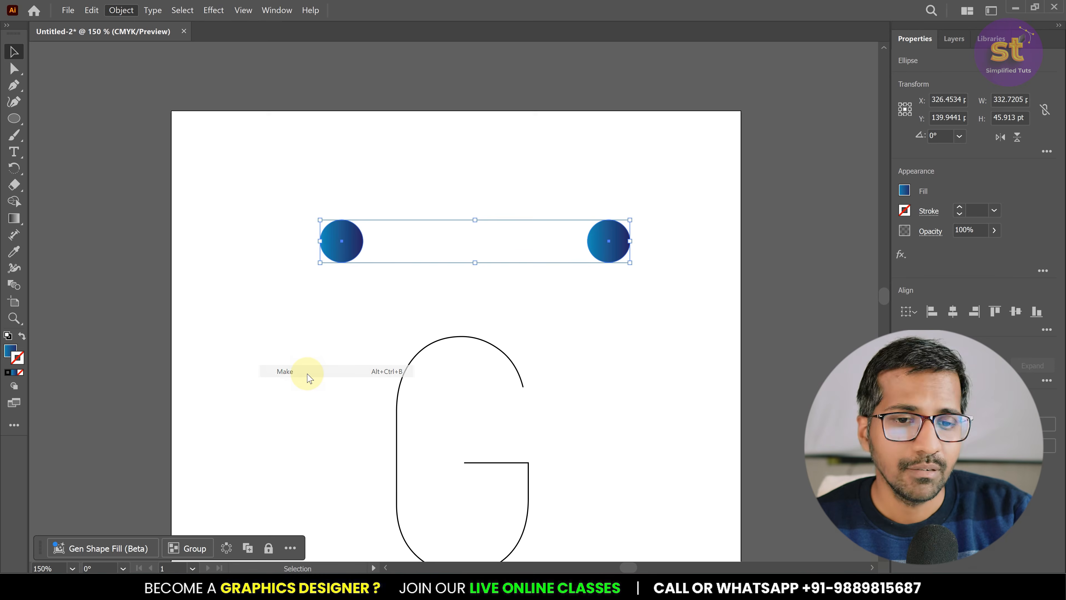
Step: Open the options of the circle blend and try Specified Steps spacing with 63 steps
left_click(121, 10)
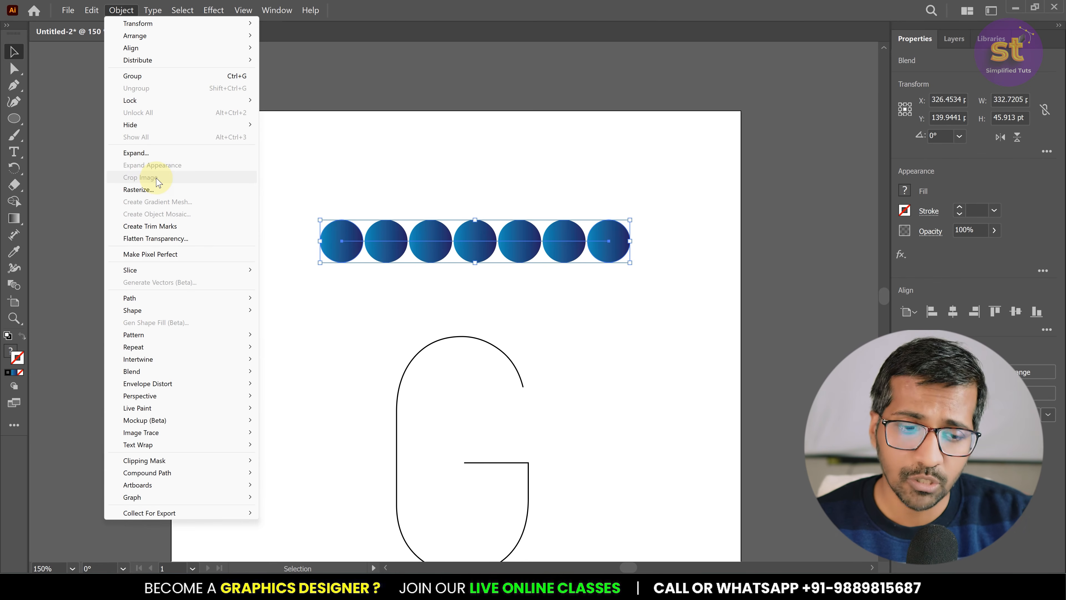
mouse_move(183, 372)
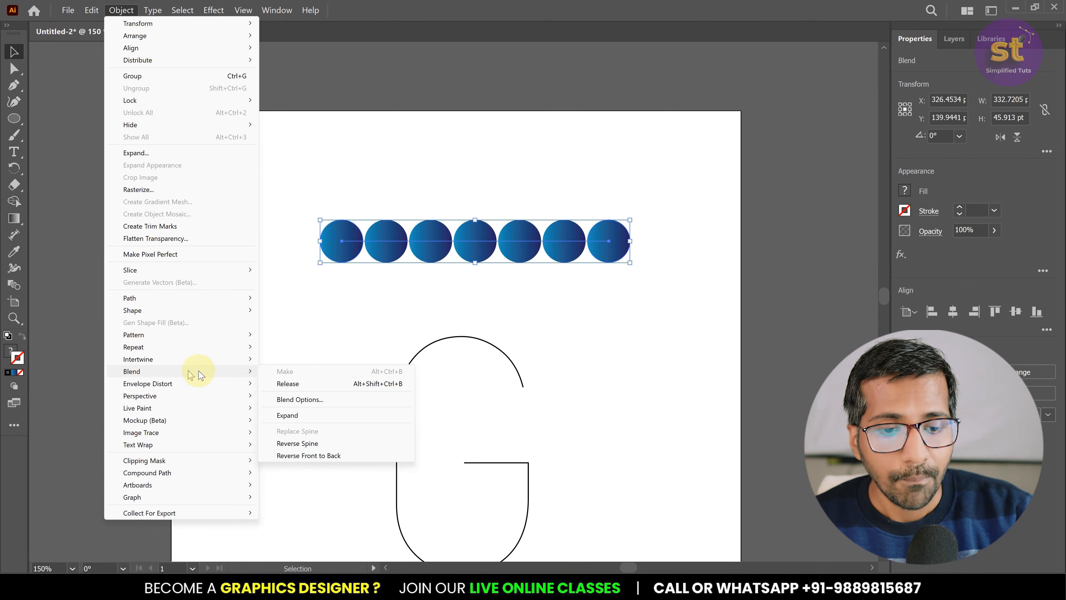
left_click(312, 401)
left_click(550, 236)
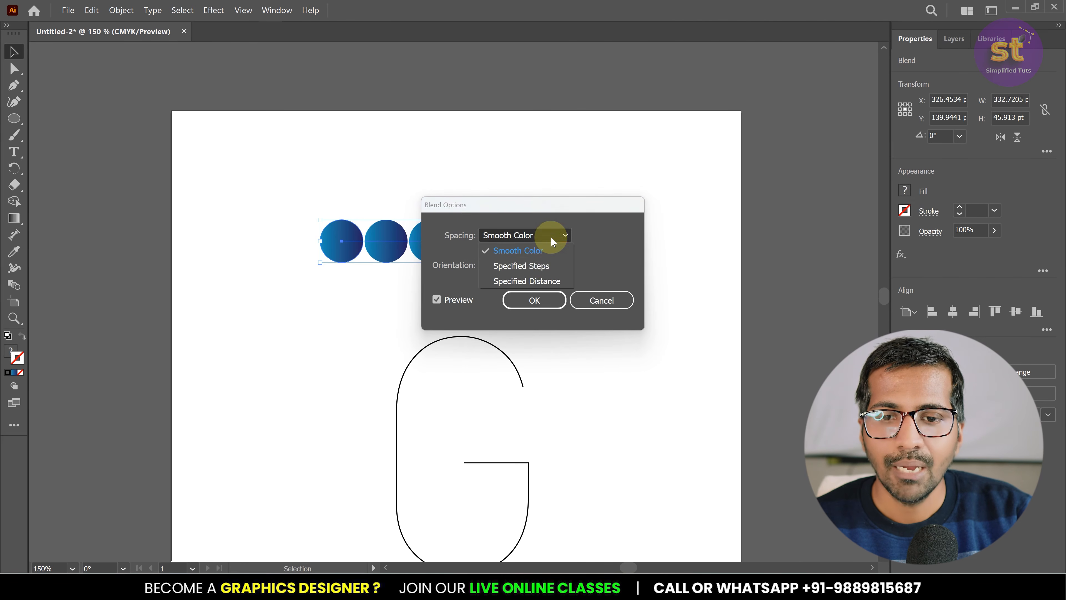
left_click(536, 267)
left_click_drag(571, 207, 680, 205)
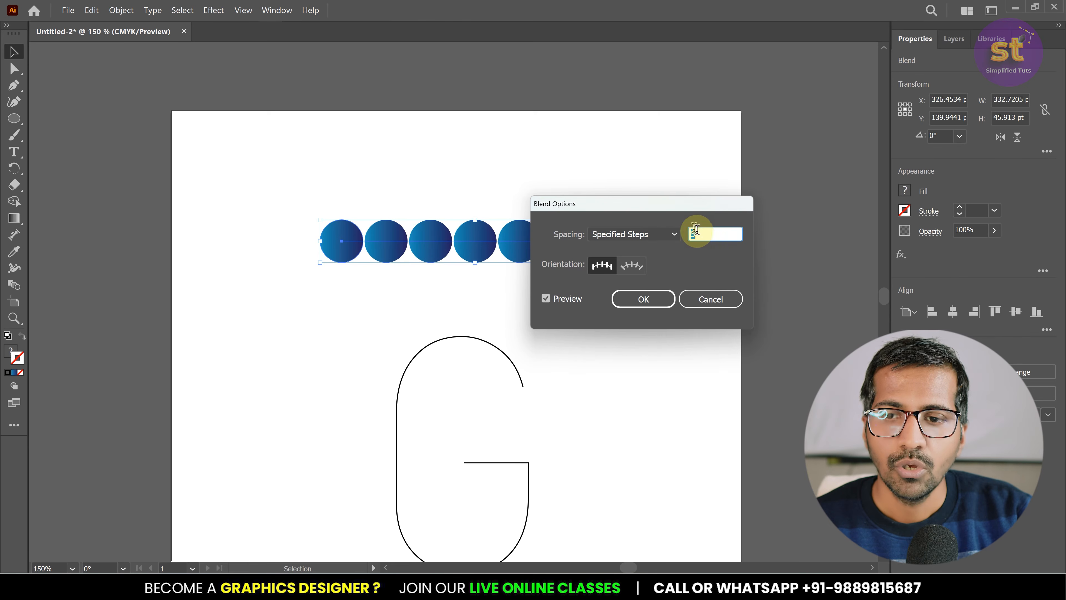
type("25")
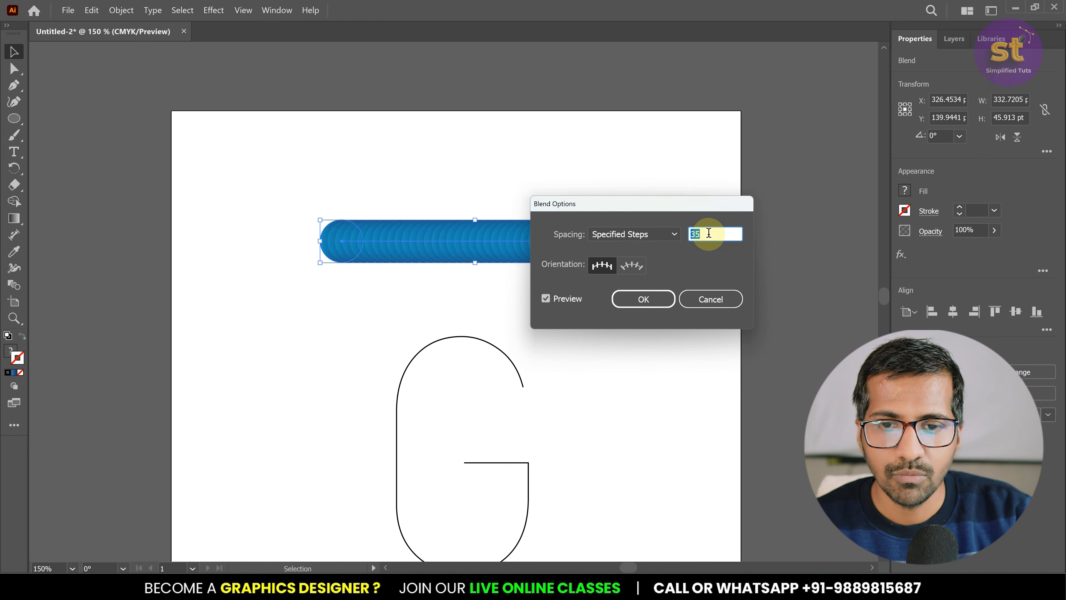
Step: Set the blend's spacing to Specified Distance with 1 pt, apply it and deselect the blend
left_click(631, 233)
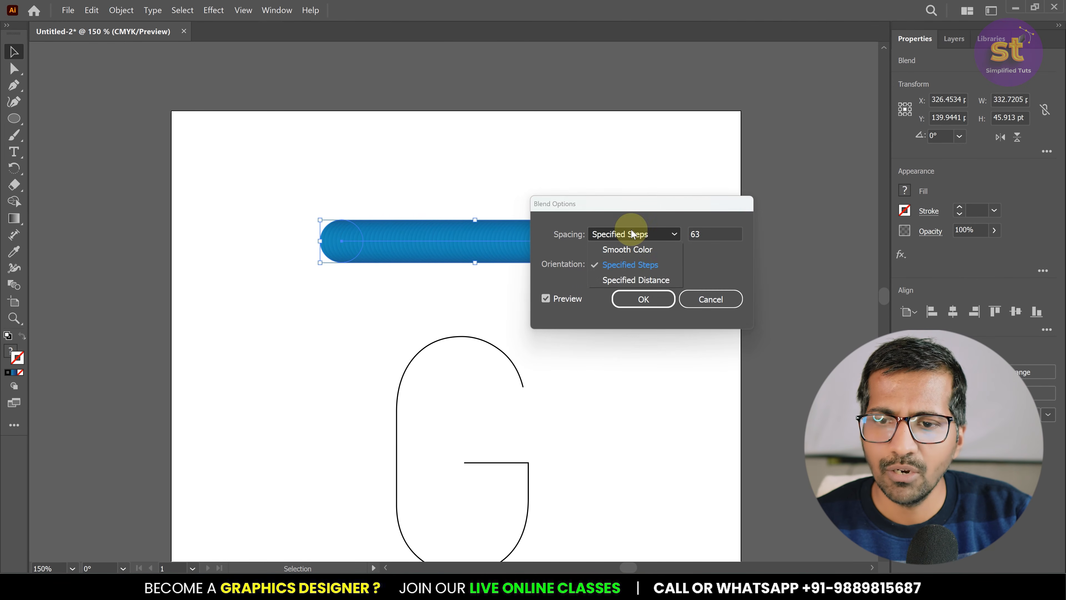
left_click(632, 279)
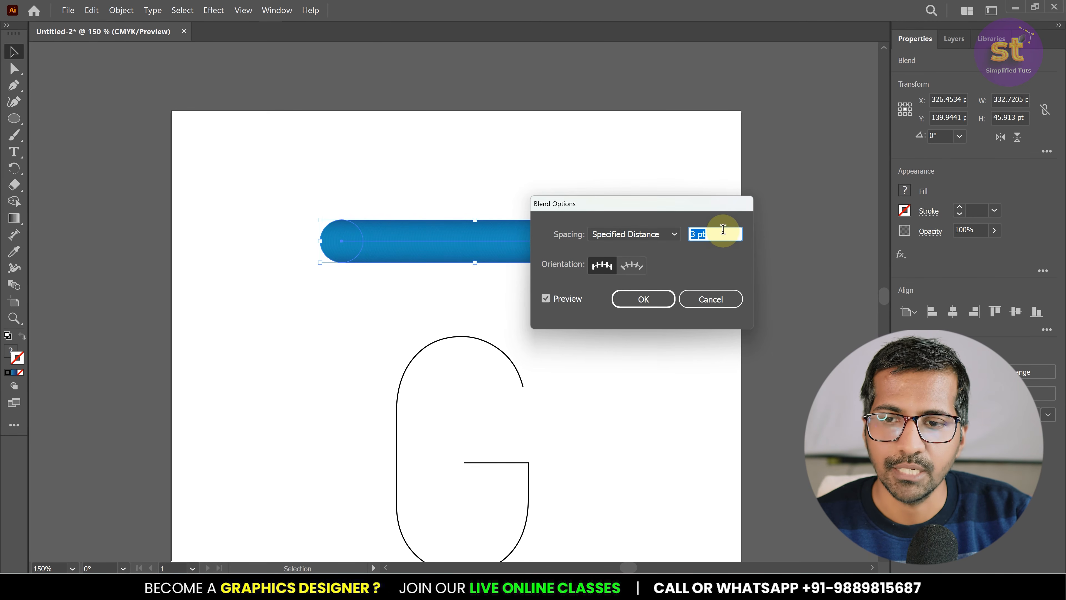
left_click(644, 299)
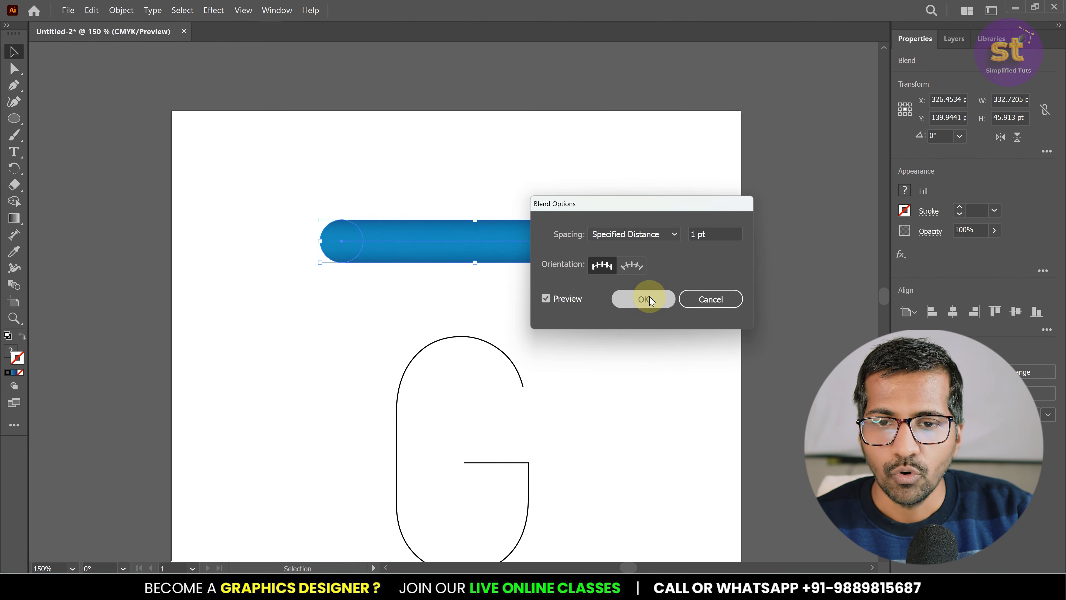
key("ctrl+minus")
key("ctrl+minus")
scroll(491, 241, "up", 3)
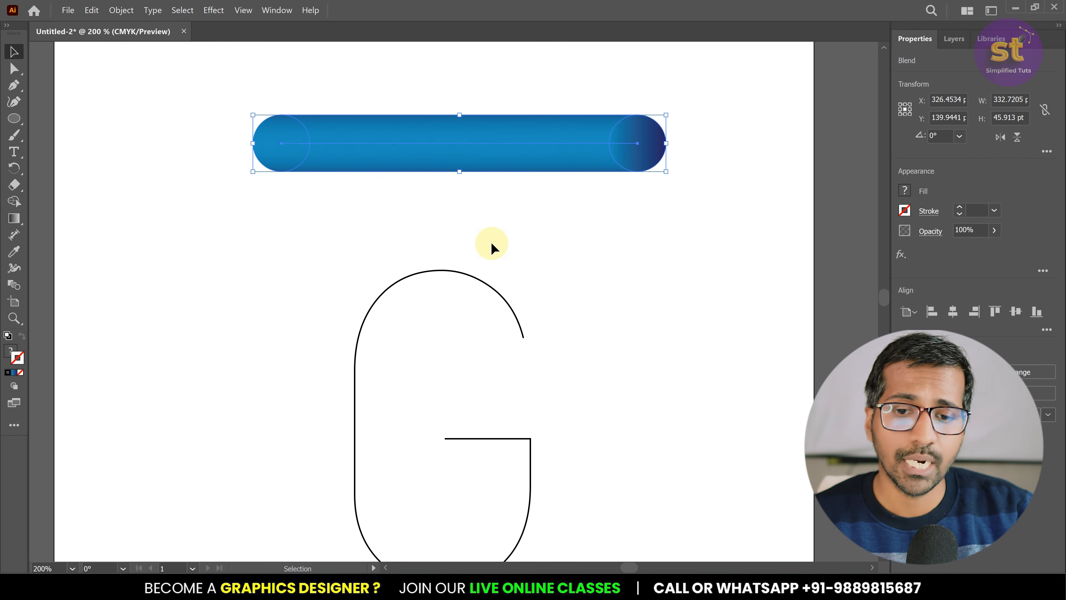
scroll(491, 246, "down", 1)
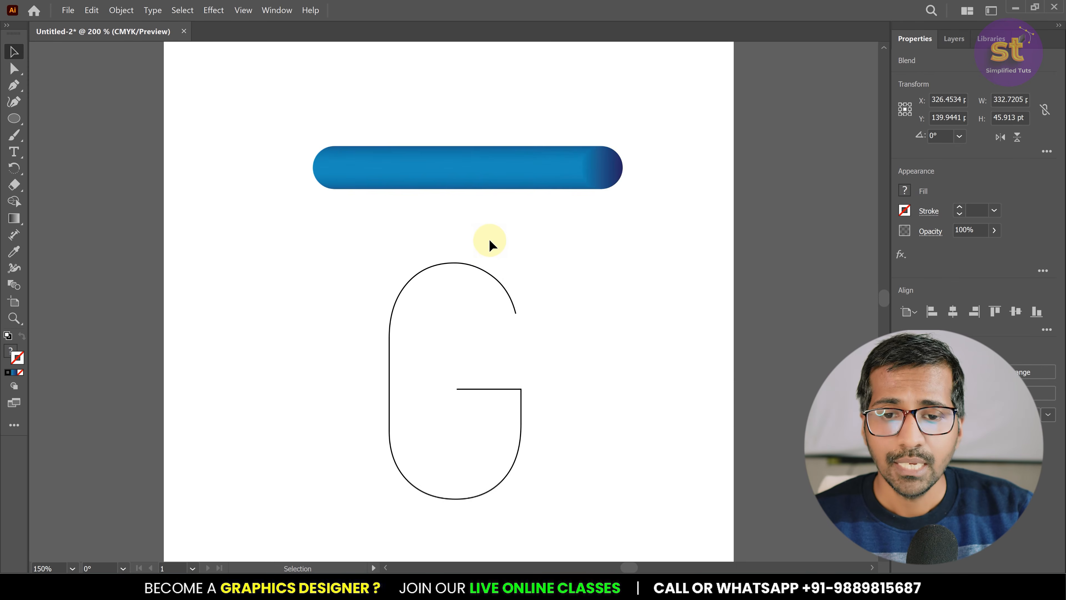
left_click(560, 392)
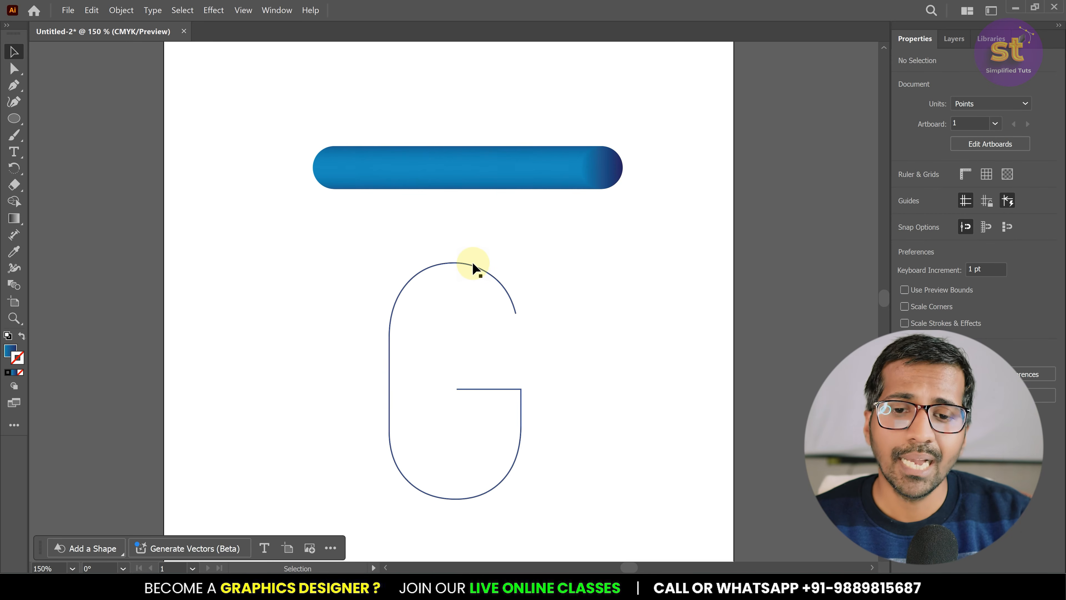
Step: Ungroup the single-line G path and deselect it
left_click(469, 268)
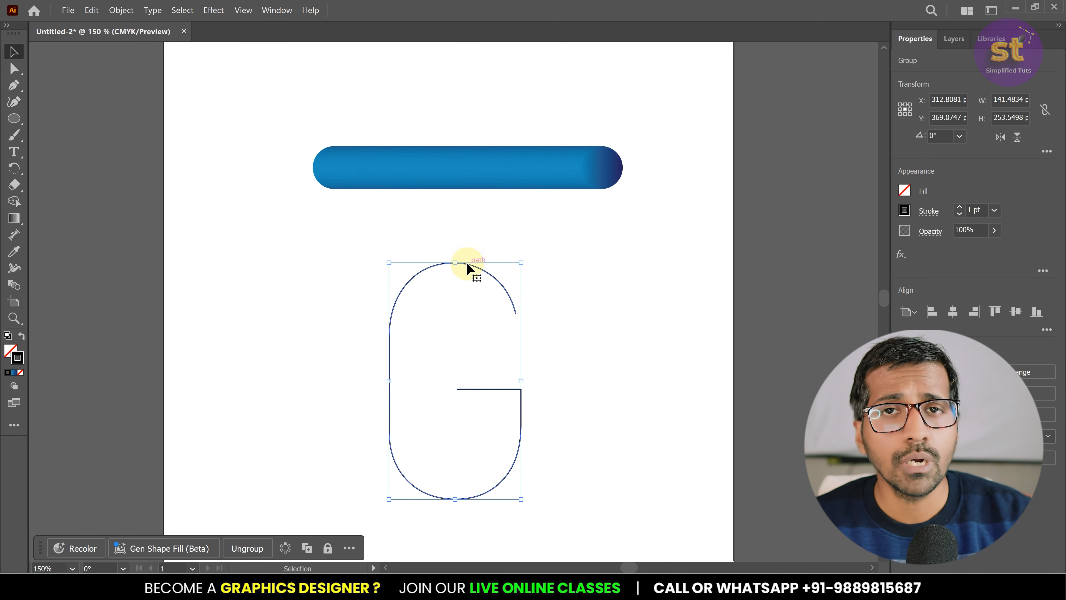
right_click(468, 269)
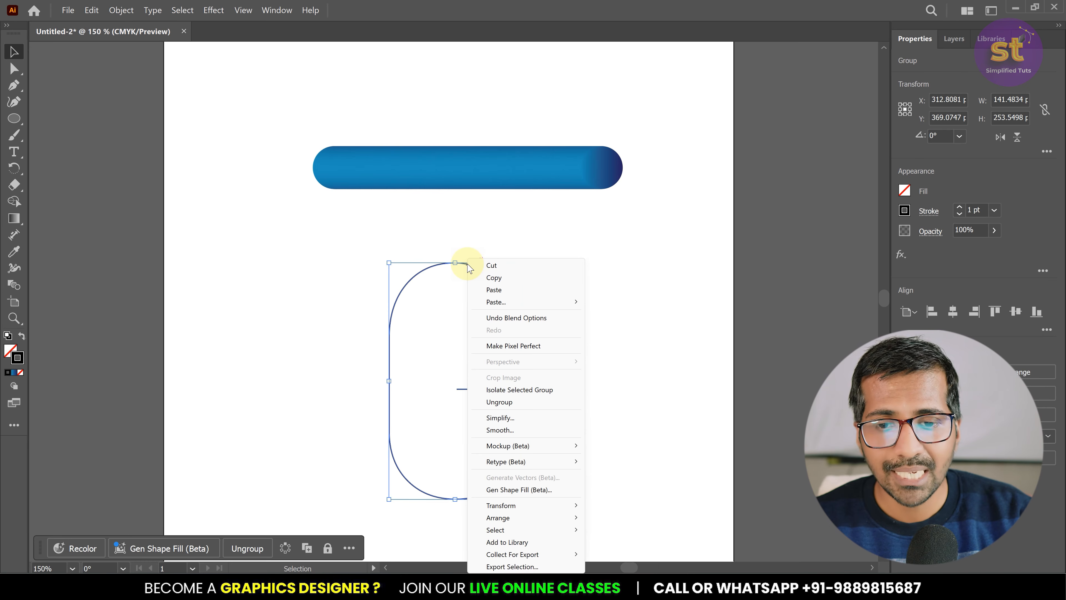
left_click(503, 401)
left_click(585, 268)
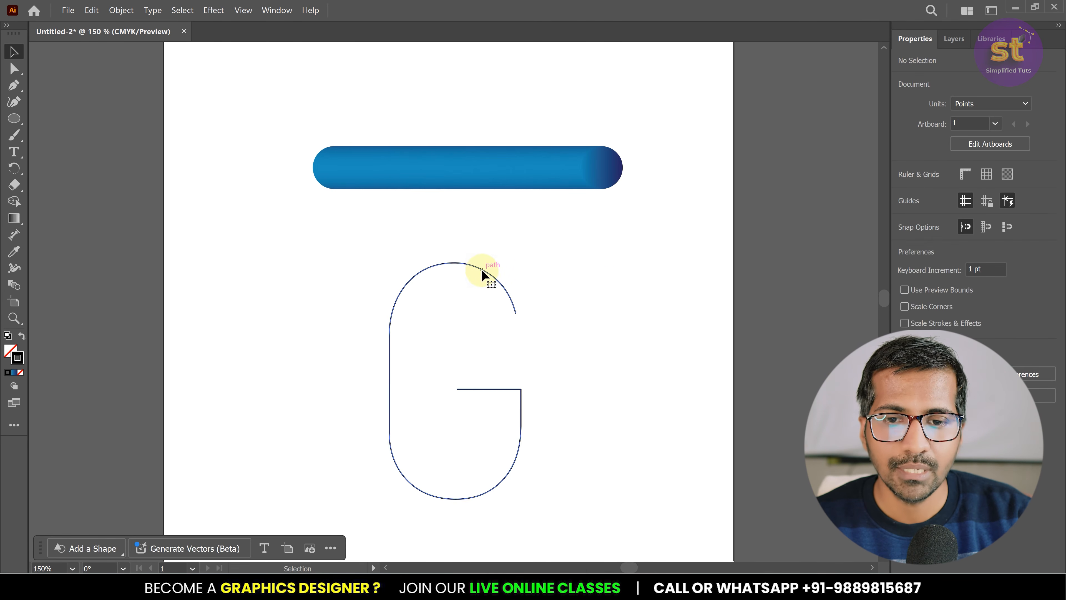
Step: Release the G's compound path and deselect it
left_click(483, 275)
left_click_drag(410, 103, 458, 262)
left_click(458, 269)
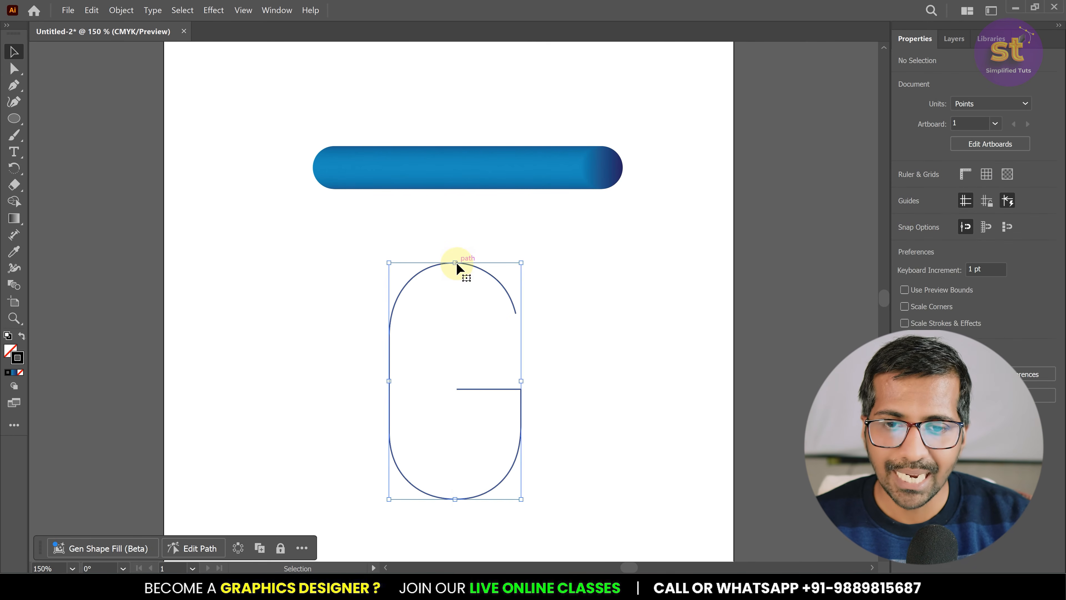
right_click(459, 268)
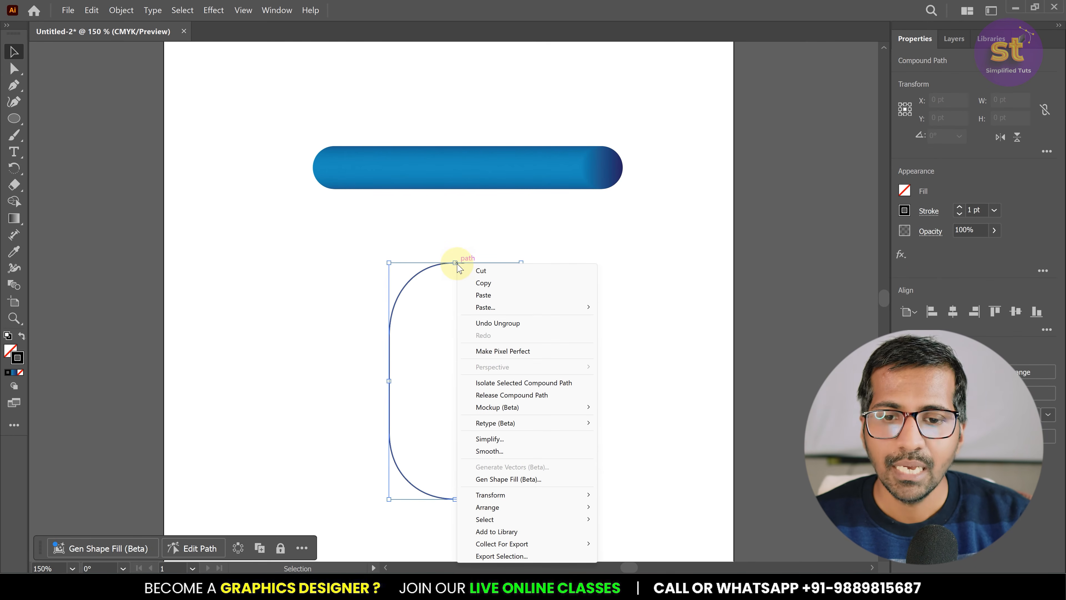
left_click(516, 396)
left_click(619, 299)
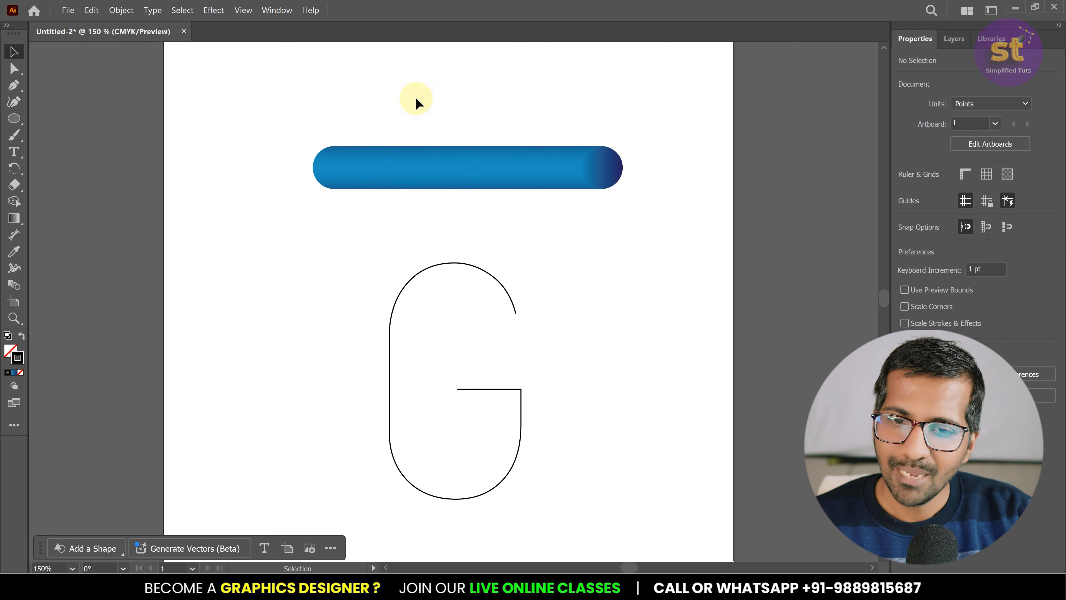
Step: Select the circle blend together with the G path and replace the blend's spine with that path
left_click_drag(475, 290, 492, 359)
left_click(121, 10)
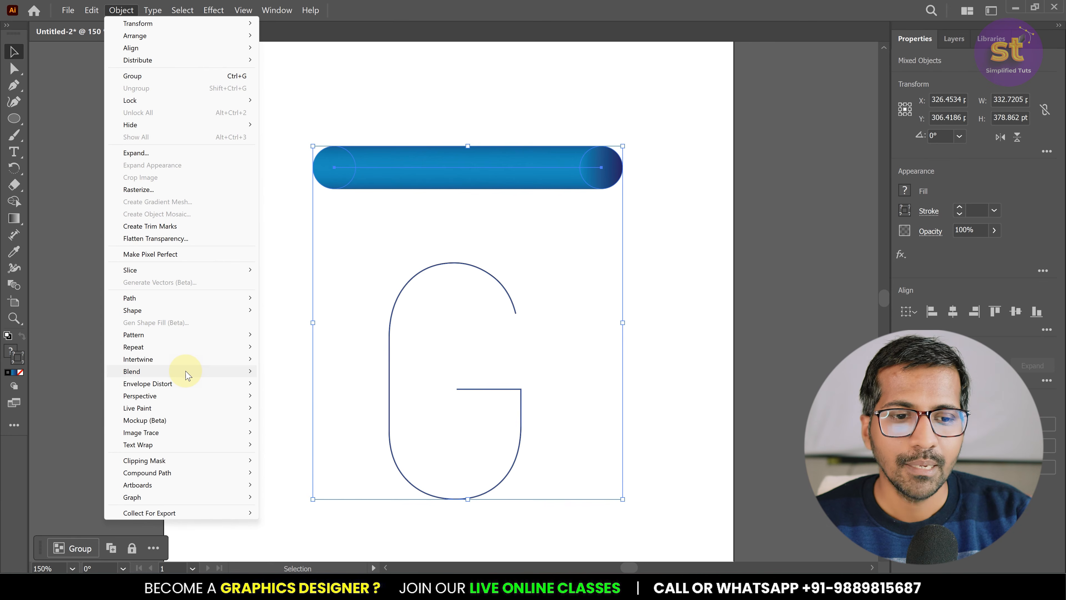
mouse_move(187, 375)
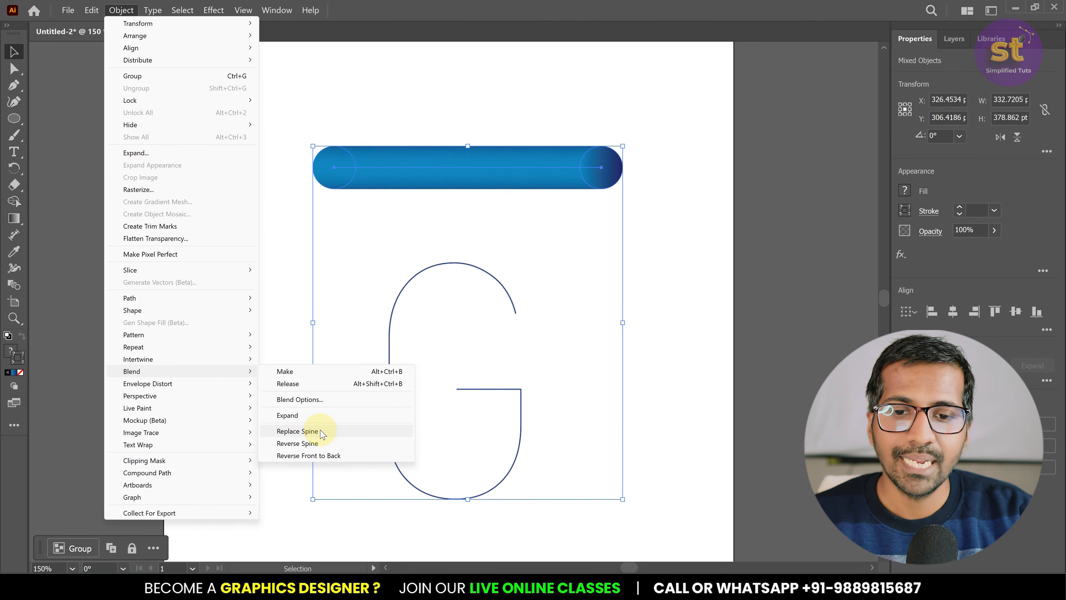
left_click(297, 431)
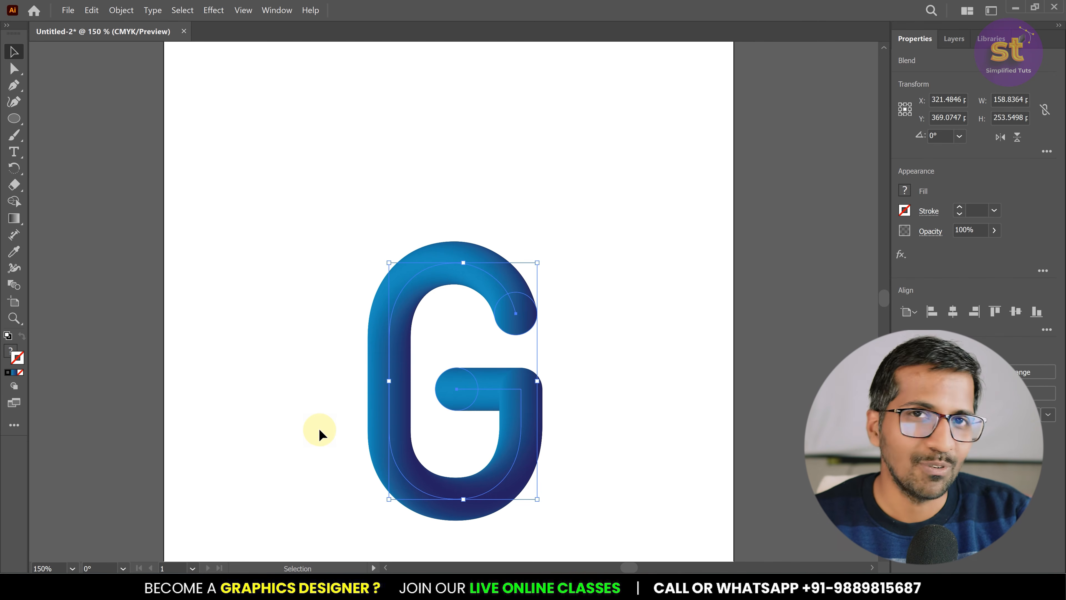
Step: Start a Roughen effect on the G blend with a relative size of 14% and a detail of 52 per inch
left_click(214, 10)
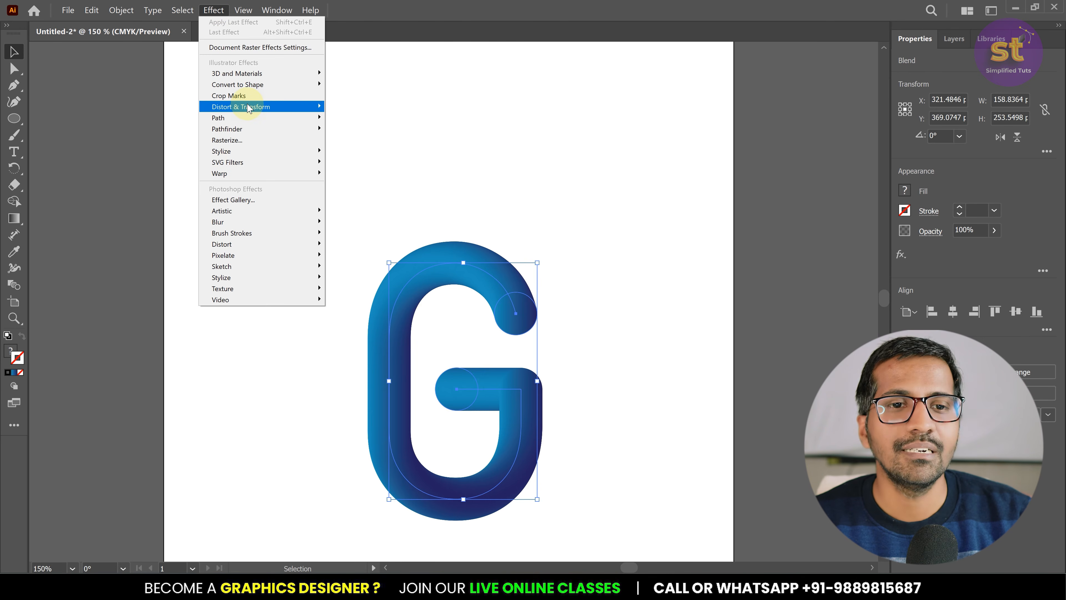
mouse_move(247, 107)
left_click(368, 133)
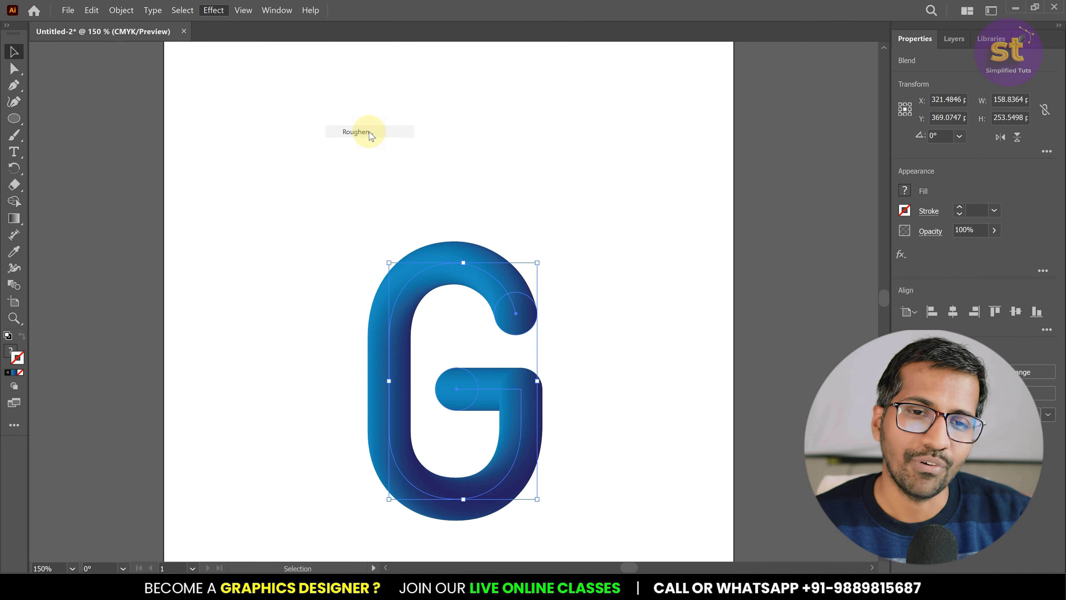
left_click_drag(561, 191, 691, 114)
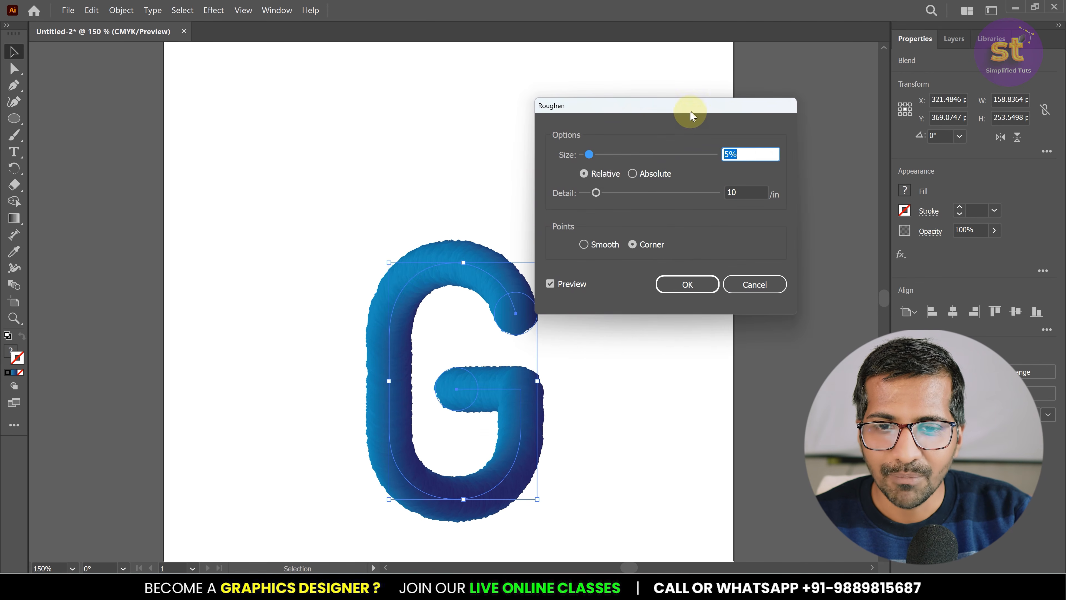
left_click_drag(592, 154, 602, 154)
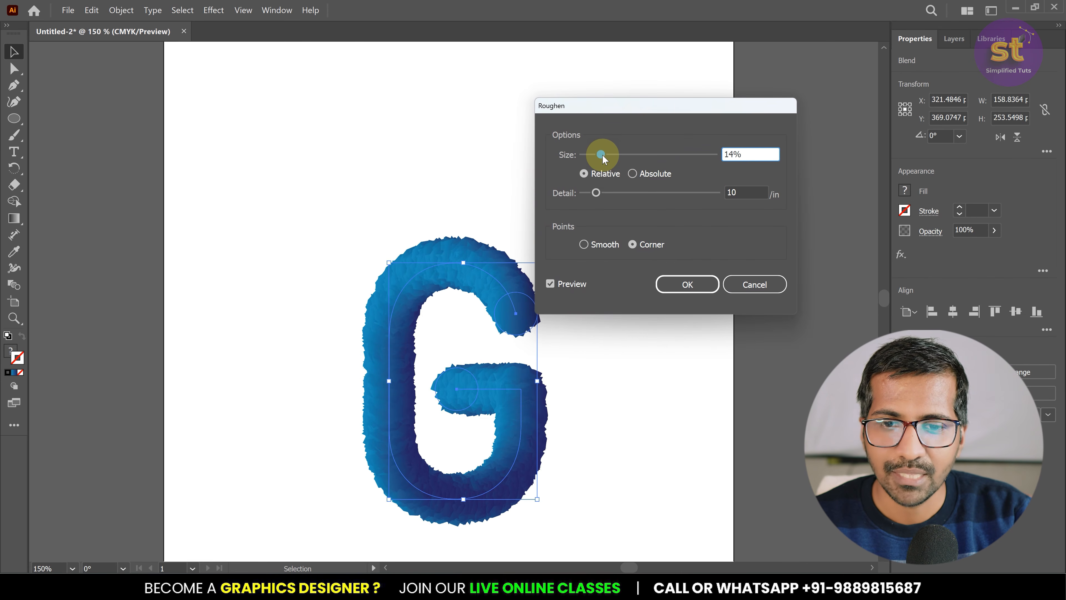
left_click(596, 194)
left_click_drag(596, 194, 652, 193)
Step: Adjust the Roughen effect to a relative size of 33% and a detail of 43 per inch
left_click(601, 154)
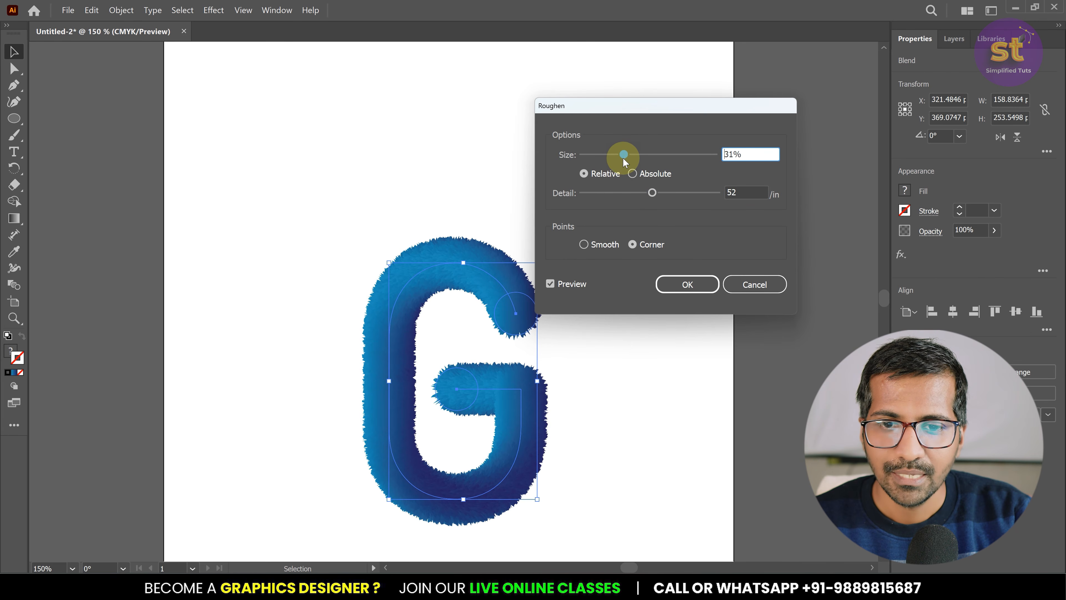
left_click_drag(640, 156, 636, 156)
left_click_drag(652, 193, 638, 194)
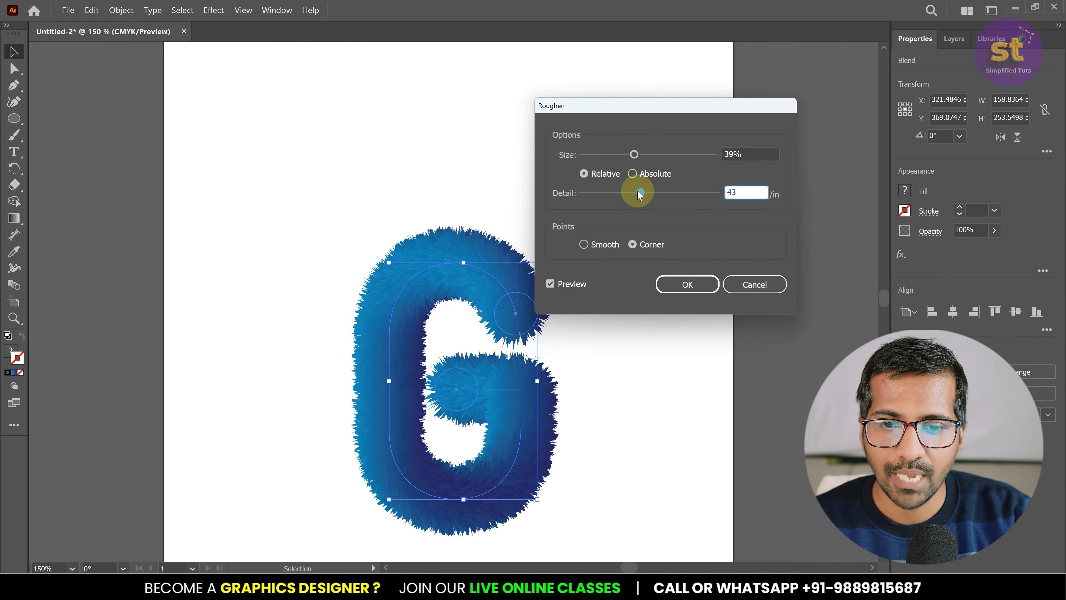
left_click_drag(634, 155, 626, 156)
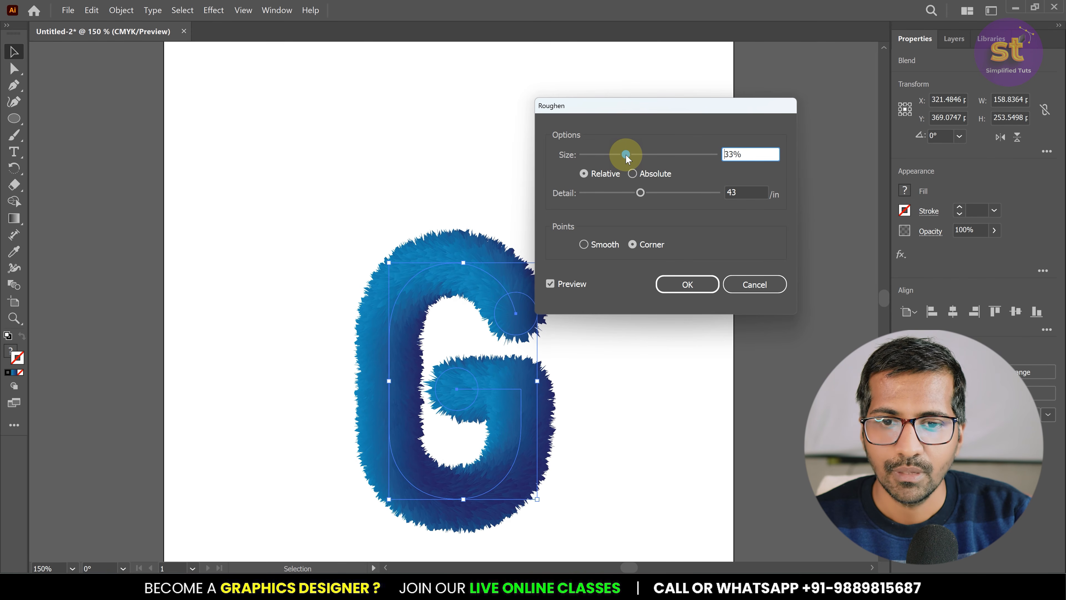
Step: Switch the Roughen effect to smooth points and absolute sizing, apply it and deselect the blend
left_click(587, 244)
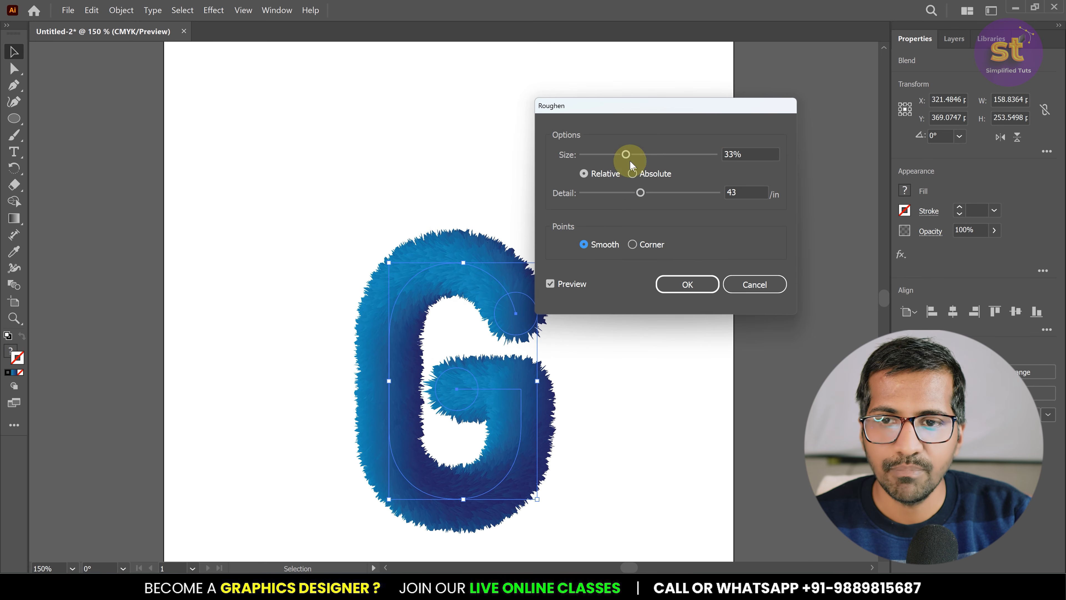
left_click(638, 172)
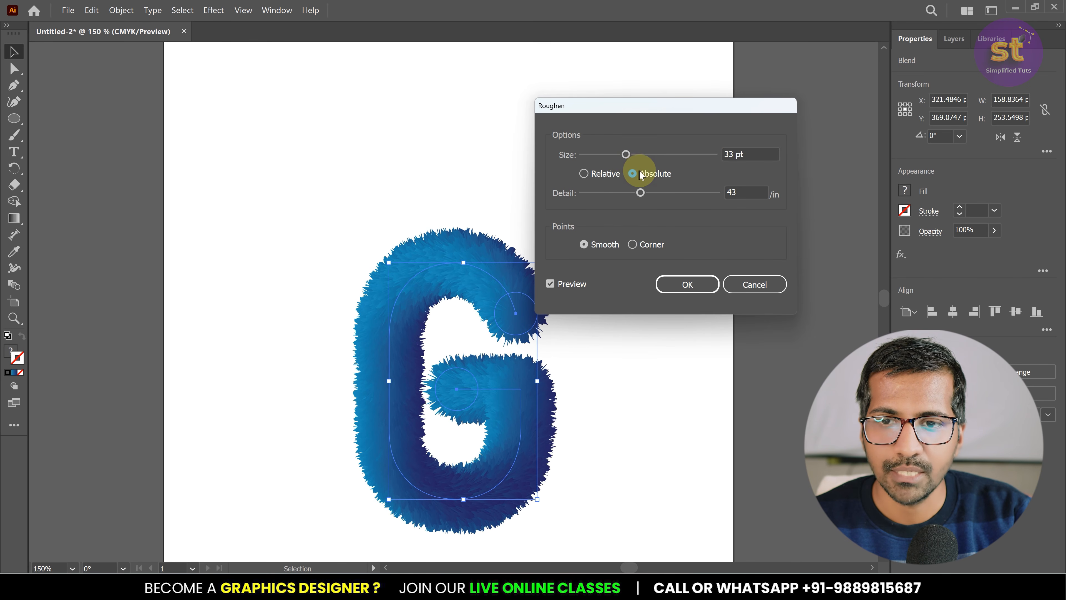
left_click_drag(627, 154, 627, 154)
left_click(697, 289)
key("ctrl+1")
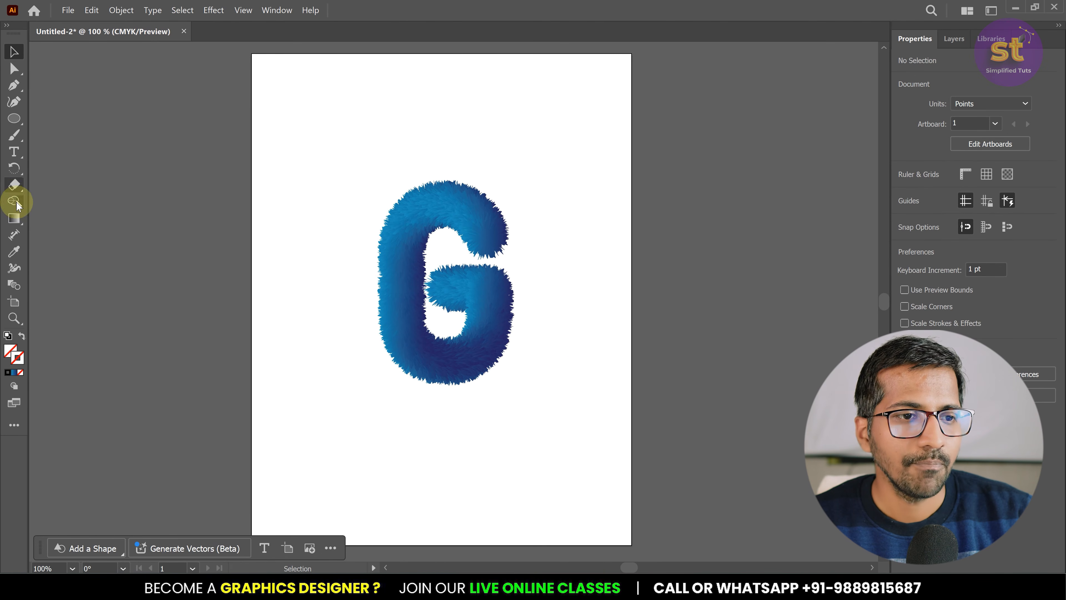
Step: Draw a 612 × 792 pt rectangle covering the whole artboard and give it a black fill with no stroke
right_click(18, 117)
left_click(52, 119)
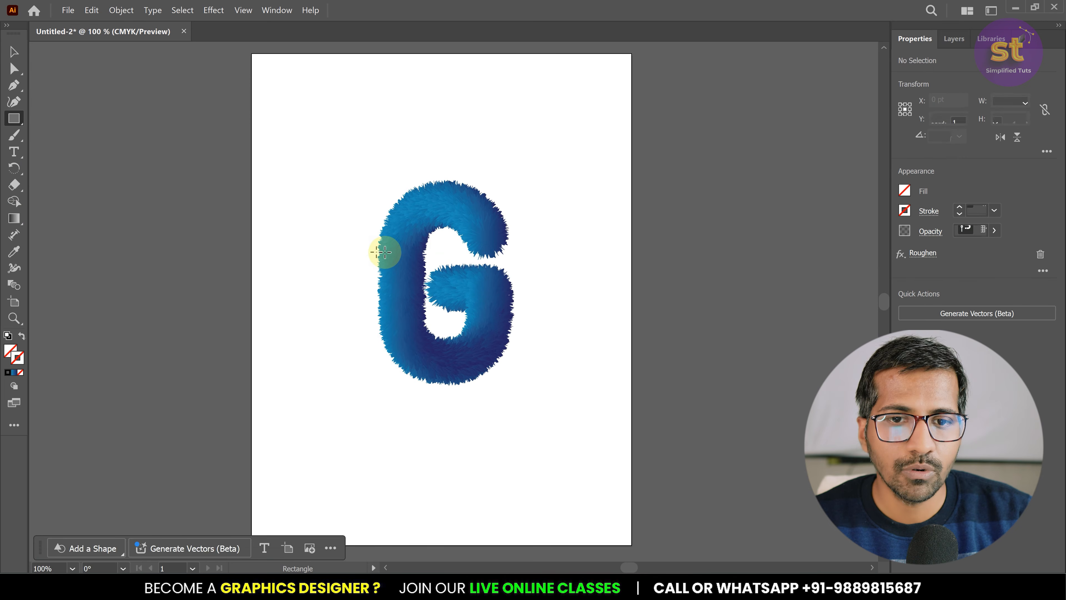
scroll(386, 252, "down", 1)
left_click_drag(299, 124, 547, 445)
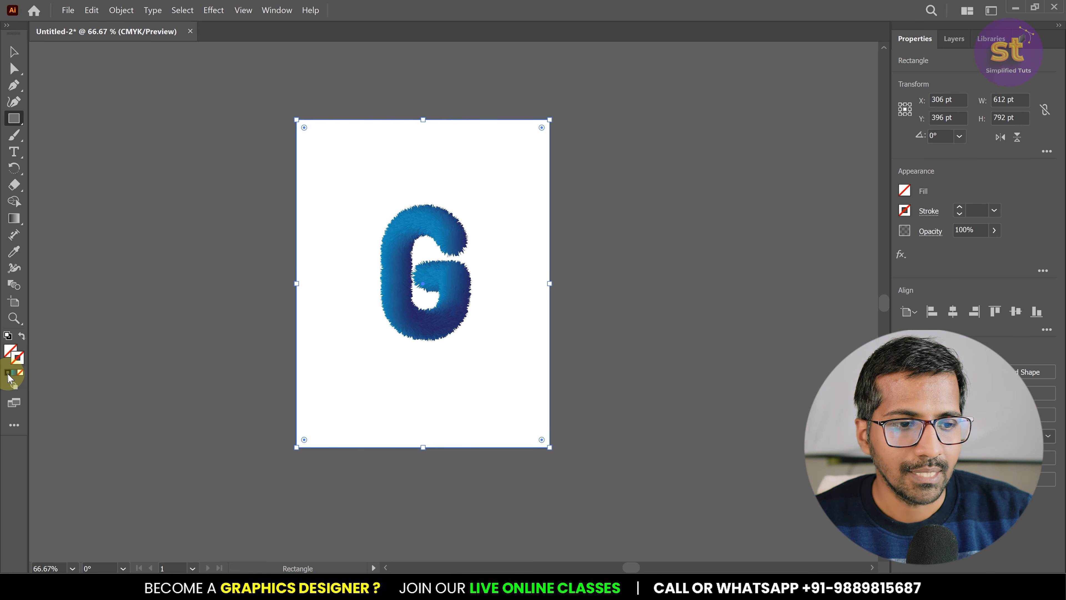
left_click(8, 374)
left_click(21, 338)
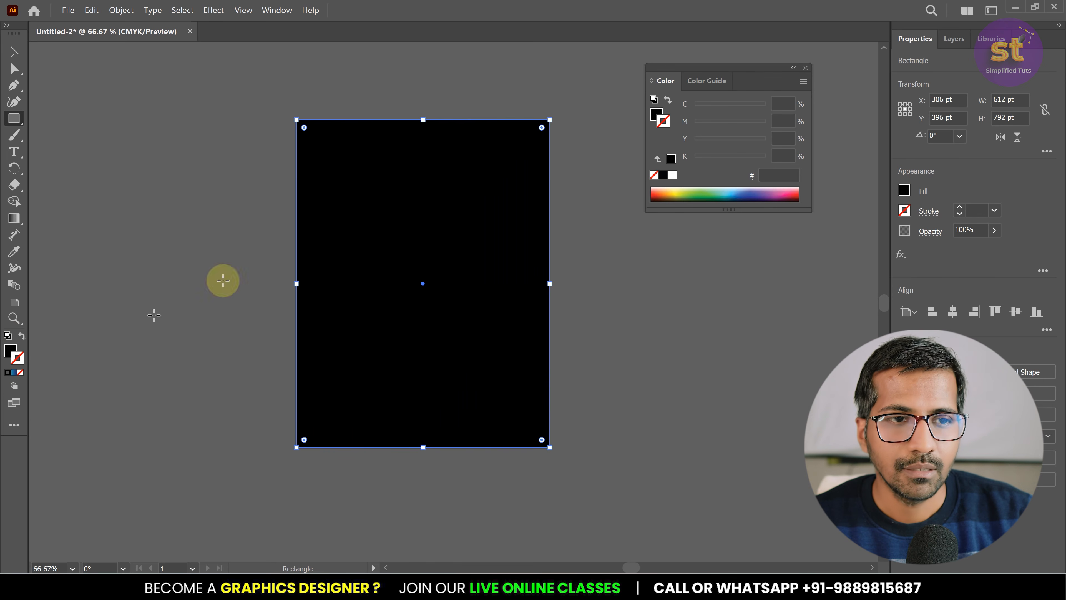
Step: Send the black rectangle to the back, behind the furry G, and deselect it
left_click(23, 52)
left_click(121, 10)
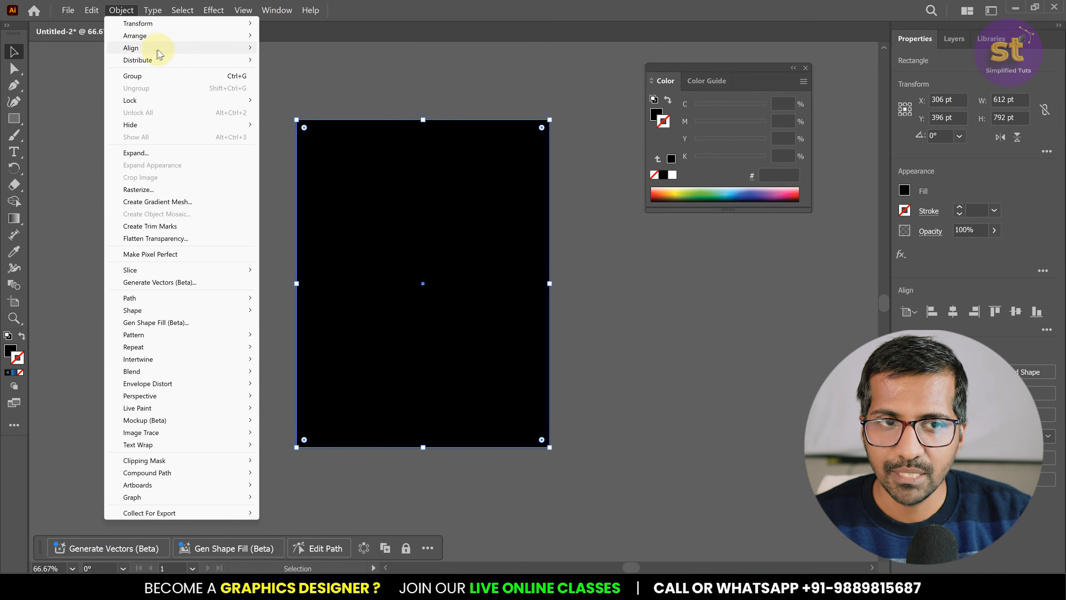
mouse_move(135, 35)
left_click(291, 73)
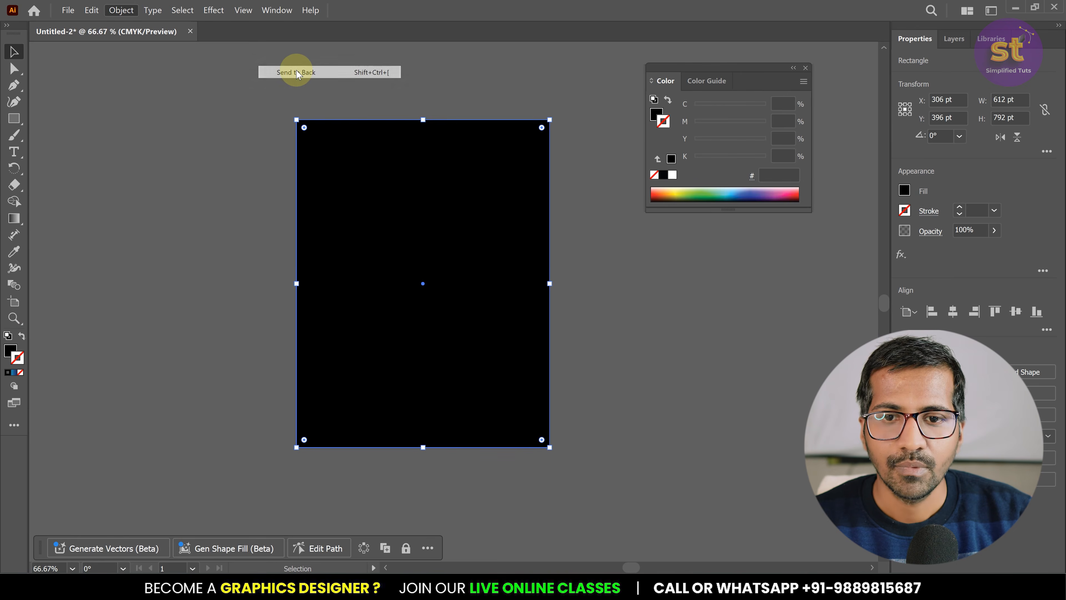
left_click(619, 297)
scroll(432, 278, "up", 3)
scroll(439, 253, "down", 1)
scroll(436, 239, "up", 2)
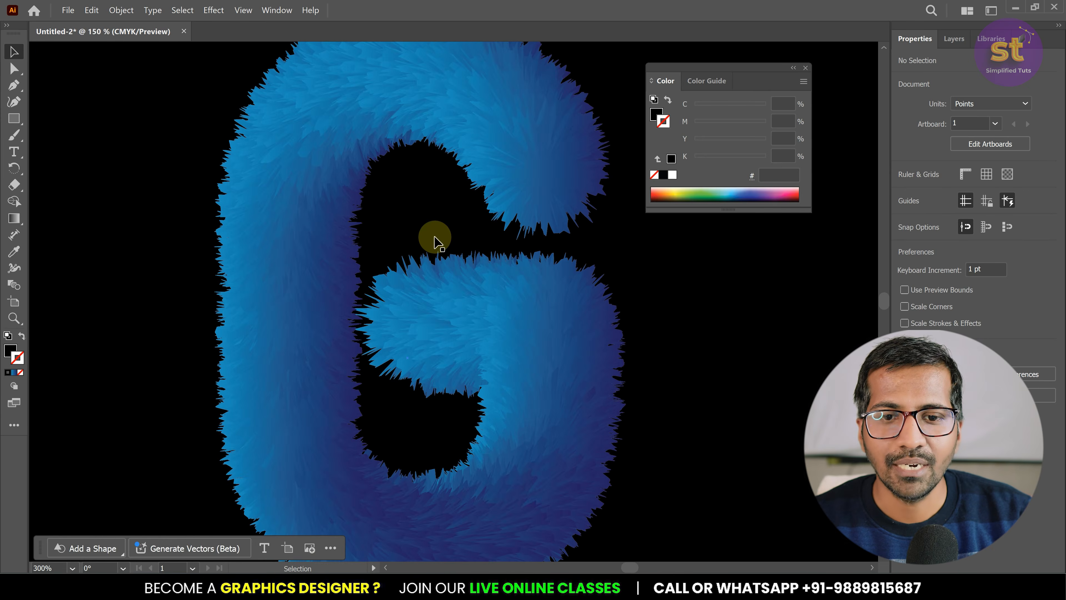
scroll(434, 239, "down", 2)
scroll(431, 133, "up", 2)
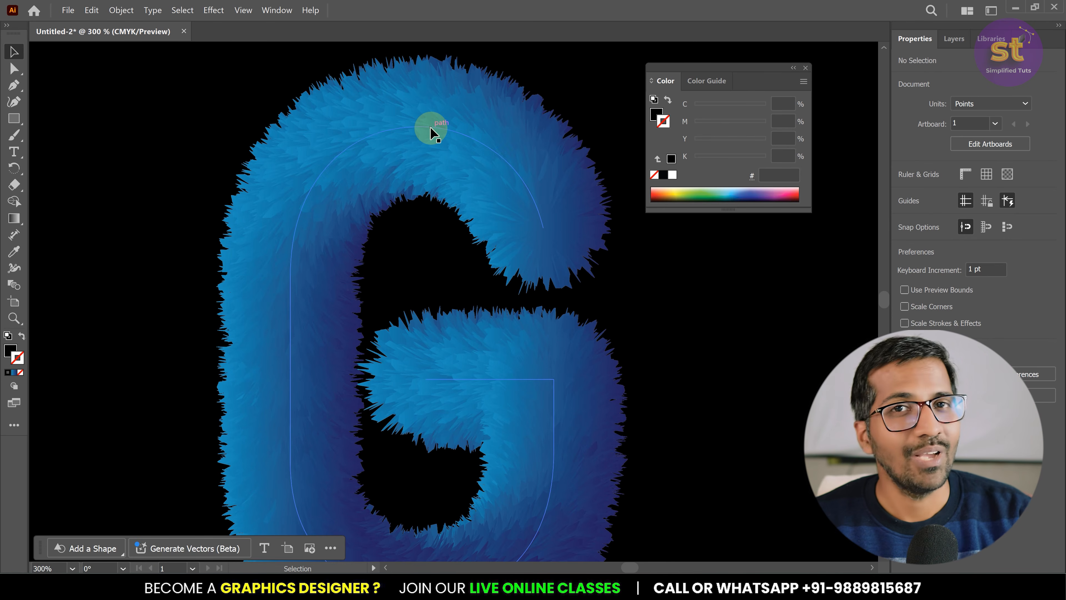